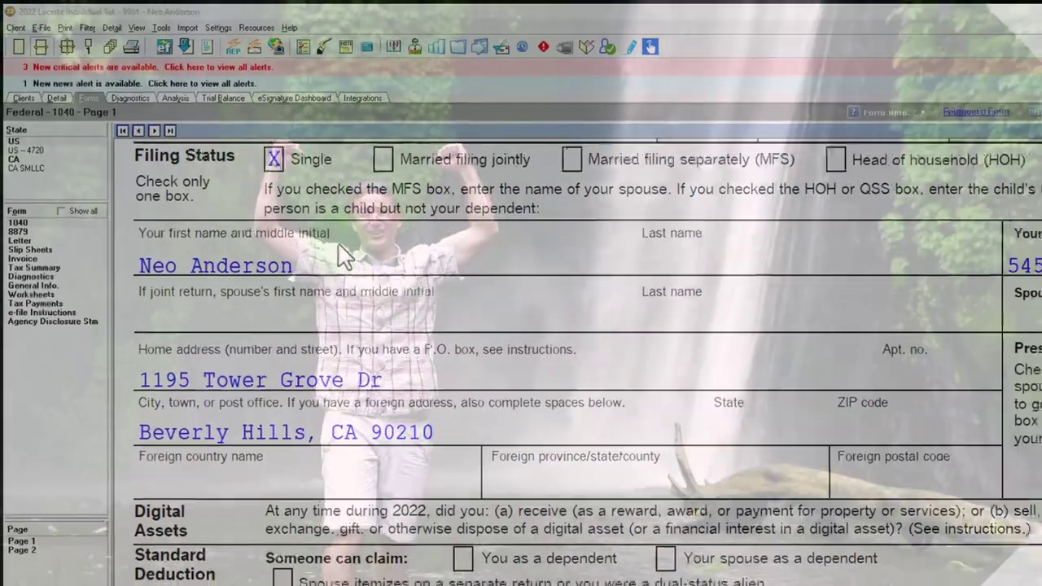
Open the QuickBooks Online course and expand its OneNote - Getting Started 2022 lessons.
{"action": "scroll", "coordinate": [326, 268], "scroll_direction": "down", "scroll_amount": 3}
{"action": "scroll", "coordinate": [290, 294], "scroll_direction": "down", "scroll_amount": 5}
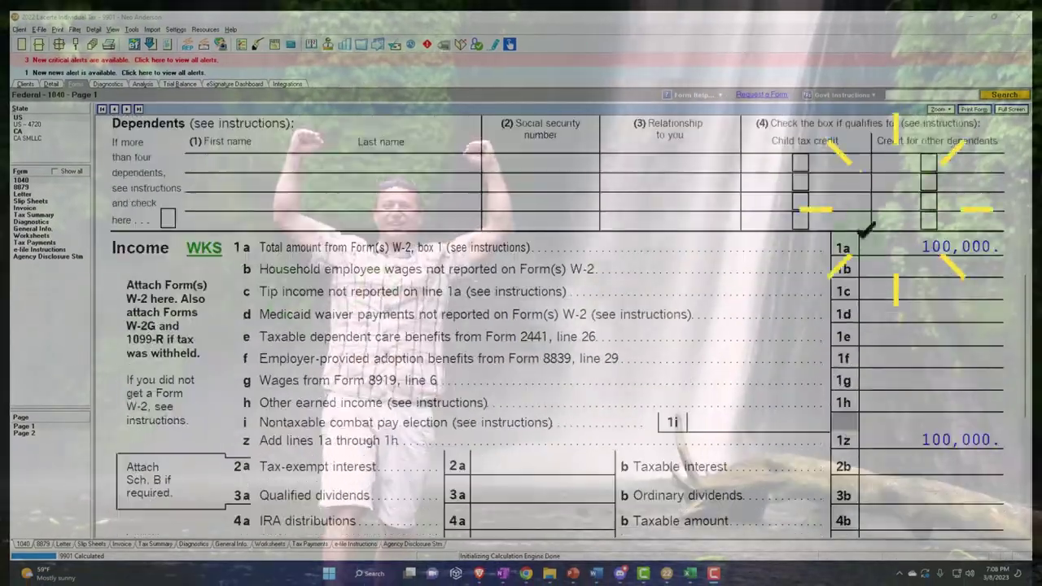
{"action": "scroll", "coordinate": [522, 326], "scroll_direction": "down", "scroll_amount": 8}
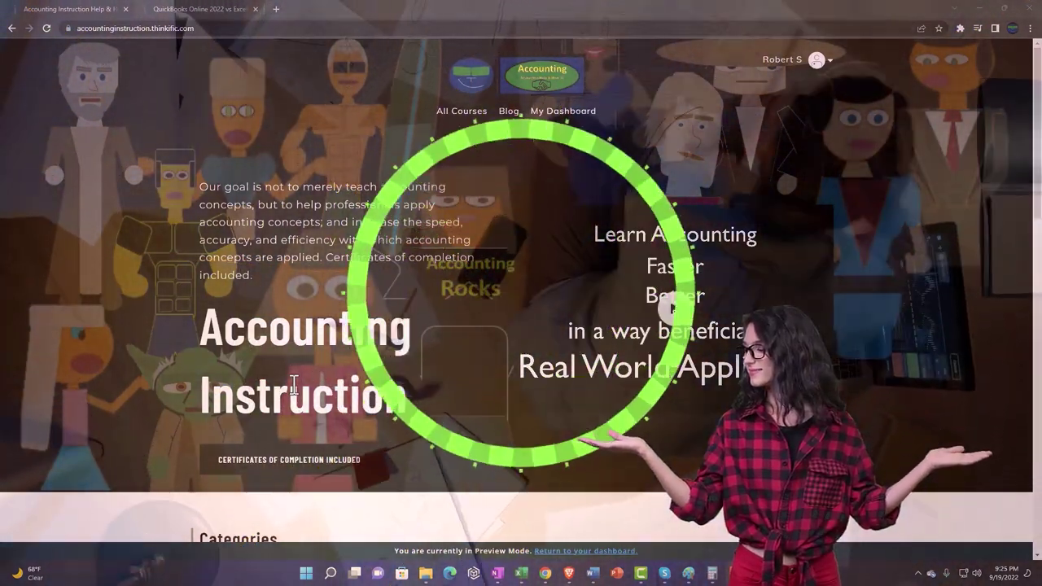
{"action": "scroll", "coordinate": [144, 445], "scroll_direction": "down", "scroll_amount": 6}
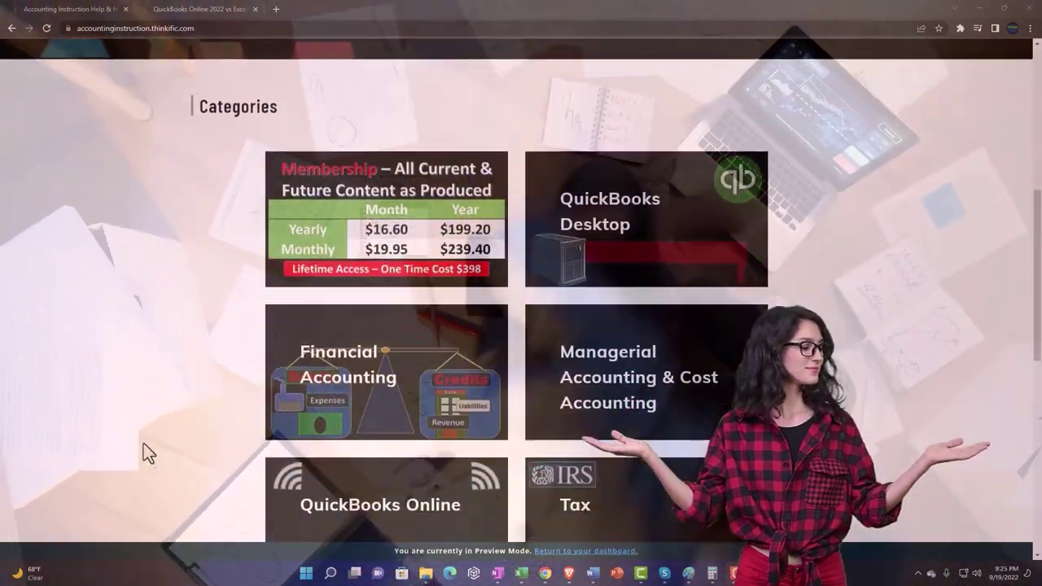
{"action": "scroll", "coordinate": [143, 444], "scroll_direction": "down", "scroll_amount": 5}
{"action": "scroll", "coordinate": [144, 453], "scroll_direction": "down", "scroll_amount": 1}
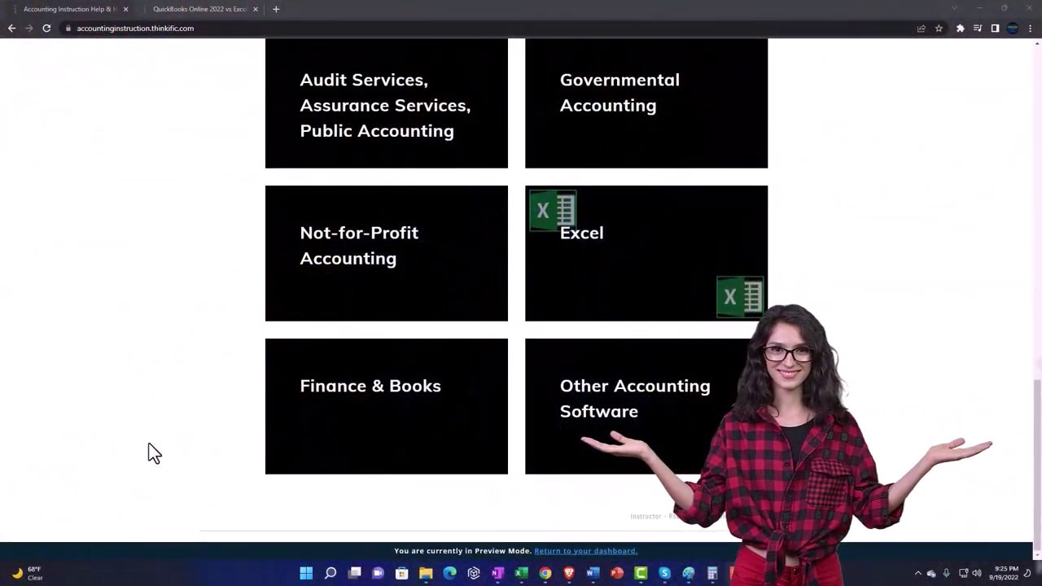
{"action": "left_click", "coordinate": [187, 10]}
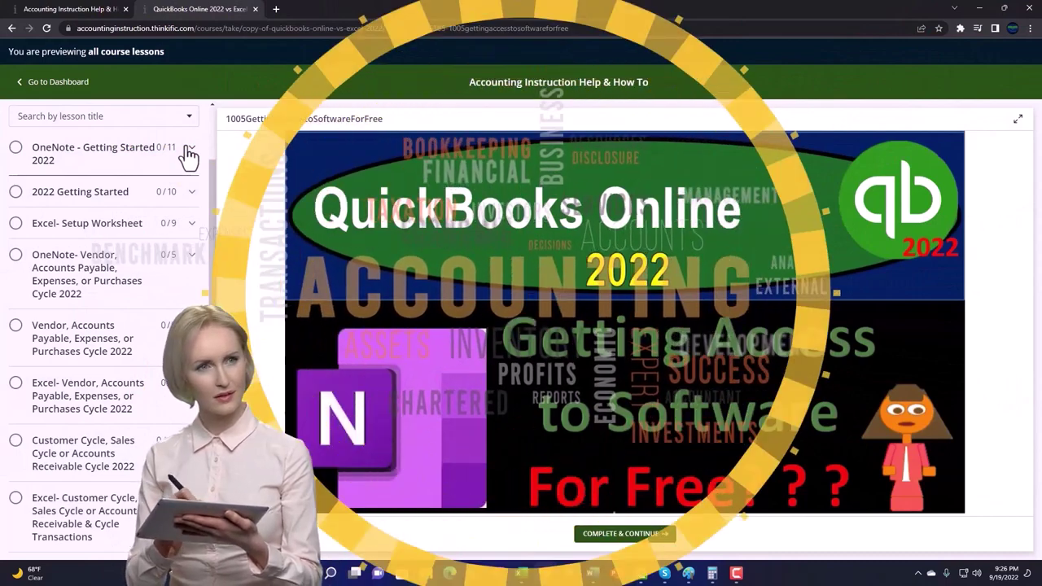
{"action": "left_click", "coordinate": [190, 152]}
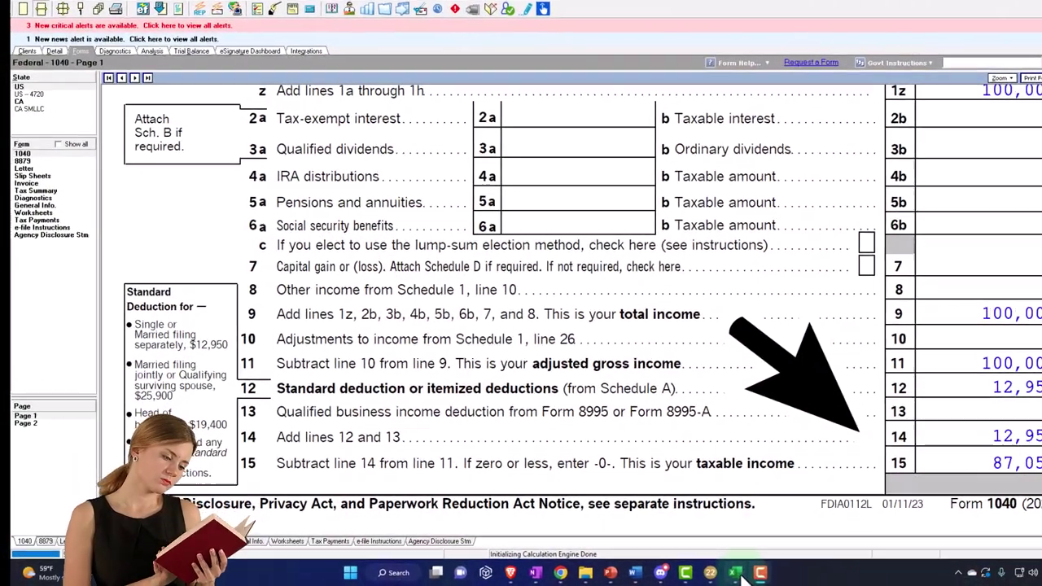
Compare Excel's 87,050 taxable income and 14,774 tax with Lacerte's Form 1040.
{"action": "left_click", "coordinate": [690, 574]}
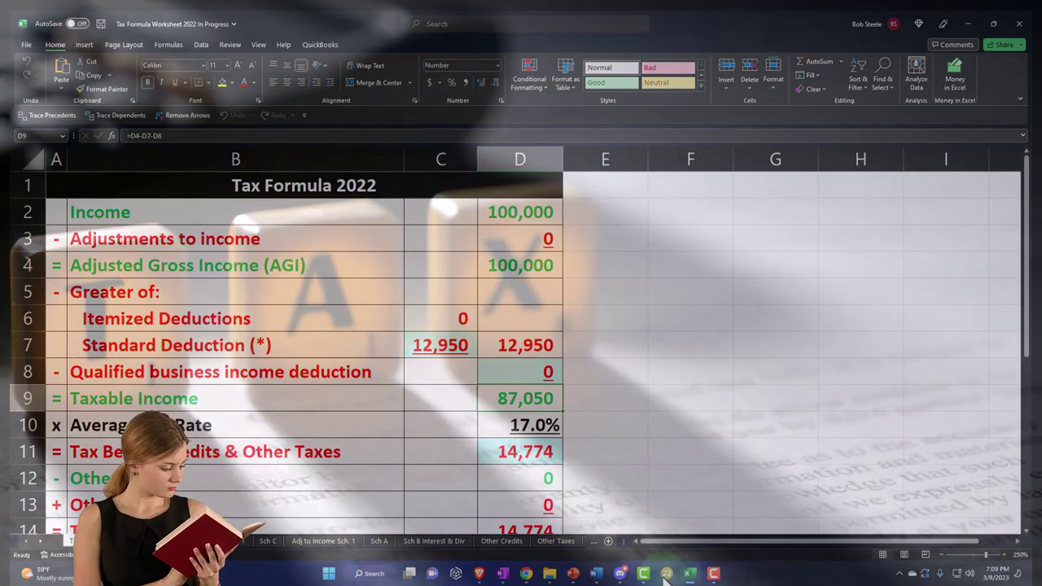
{"action": "left_click", "coordinate": [666, 573]}
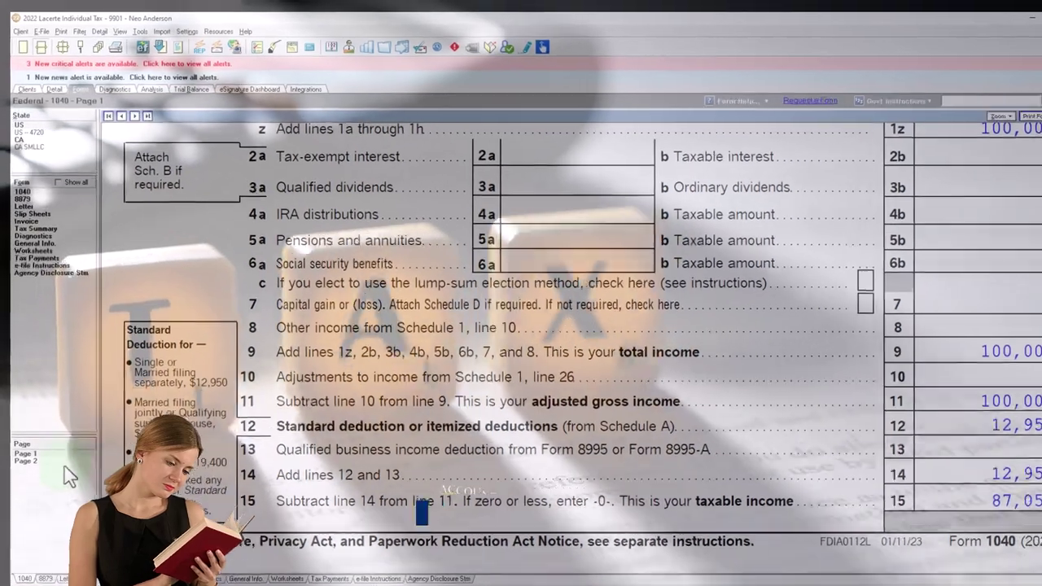
{"action": "scroll", "coordinate": [521, 325], "scroll_direction": "down", "scroll_amount": 5}
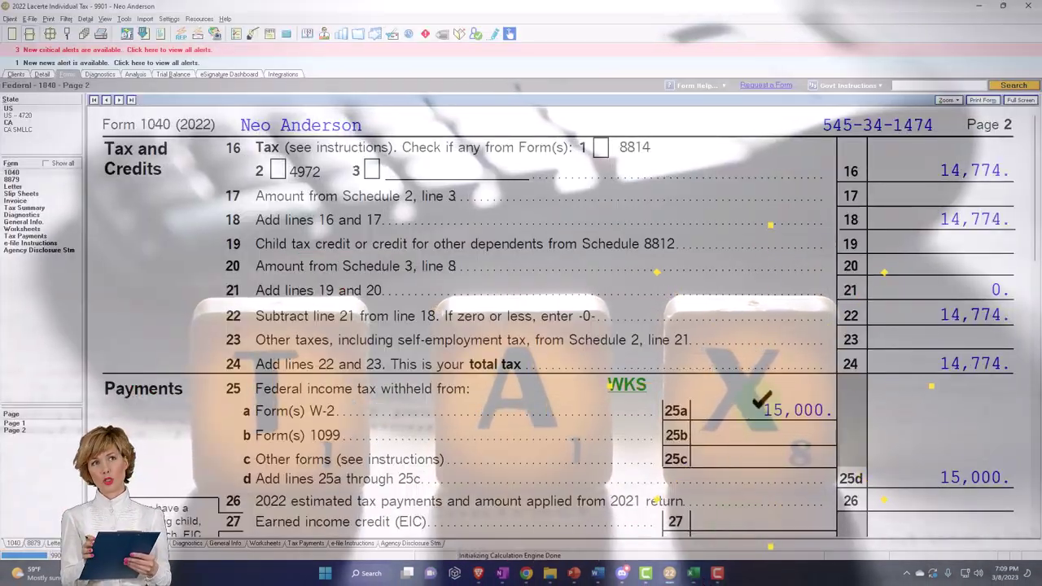
{"action": "scroll", "coordinate": [759, 413], "scroll_direction": "down", "scroll_amount": 5}
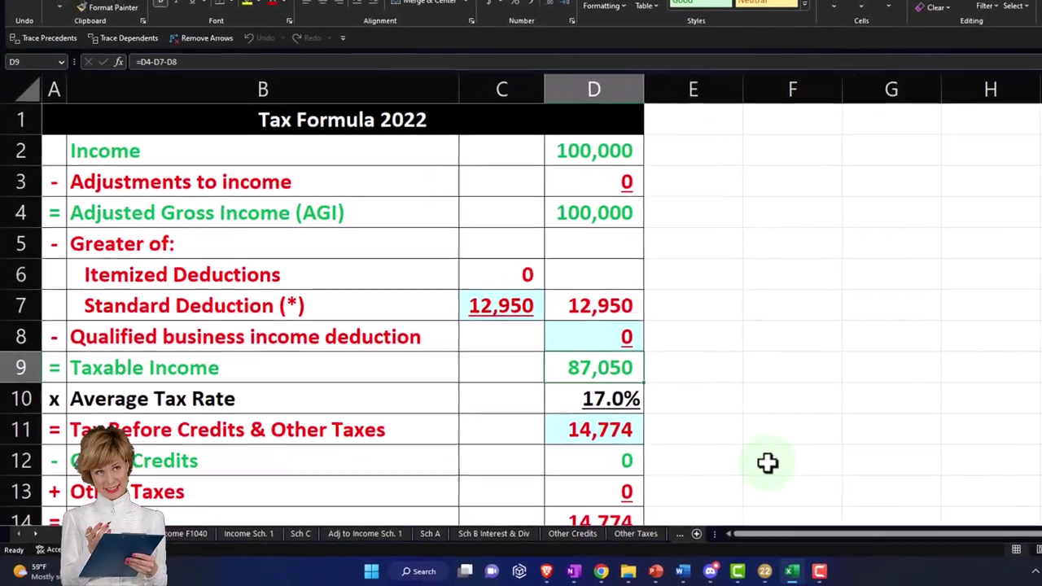
{"action": "scroll", "coordinate": [641, 375], "scroll_direction": "down", "scroll_amount": 1}
{"action": "scroll", "coordinate": [693, 407], "scroll_direction": "up", "scroll_amount": 2}
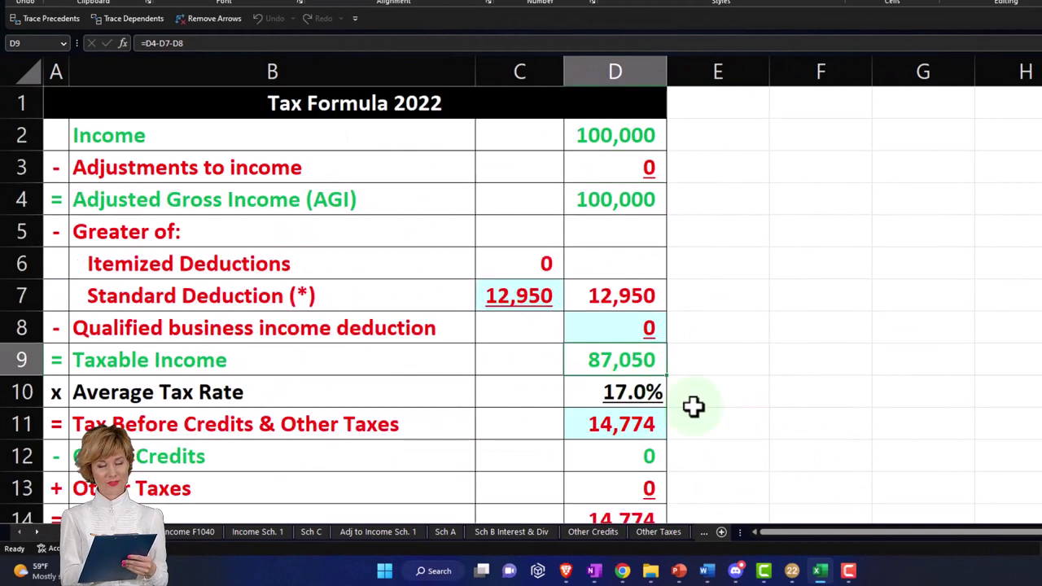
Return to Lacerte's Form 1040 page 1 income lines showing 100,000 of W-2 wages.
{"action": "left_click", "coordinate": [798, 573]}
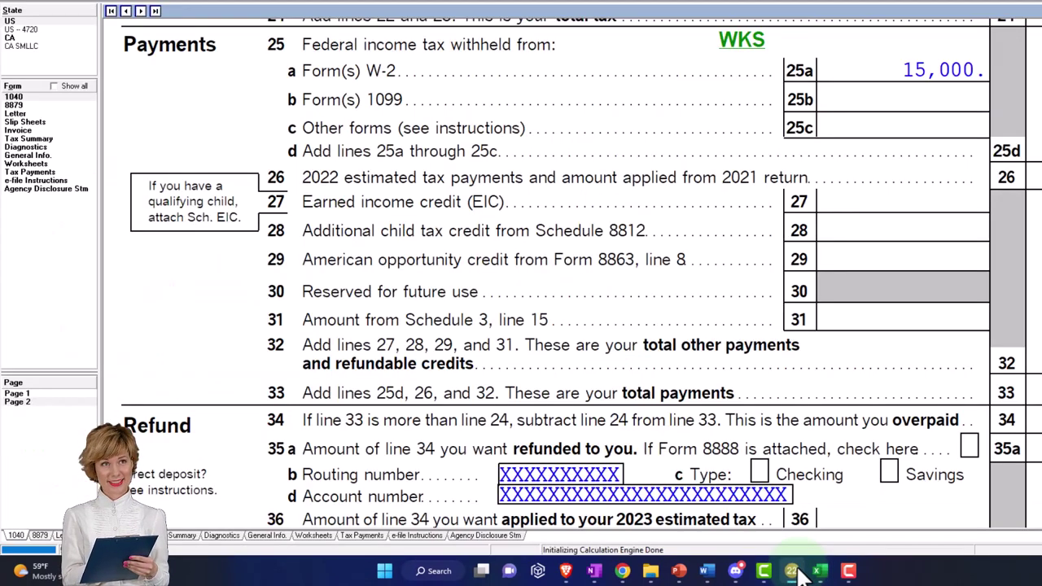
{"action": "left_click", "coordinate": [25, 393]}
{"action": "scroll", "coordinate": [615, 370], "scroll_direction": "down", "scroll_amount": 5}
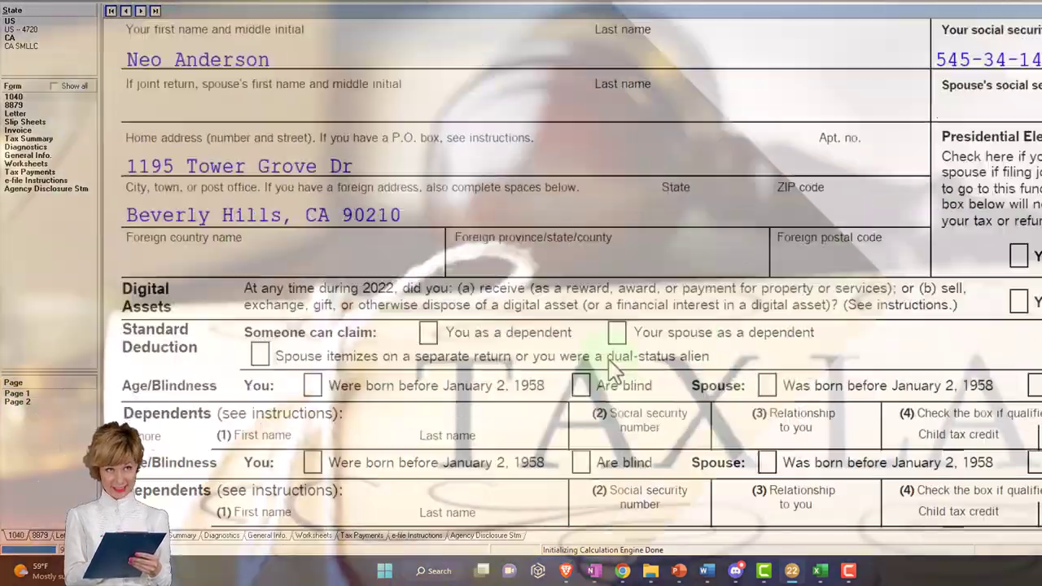
{"action": "scroll", "coordinate": [615, 371], "scroll_direction": "down", "scroll_amount": 8}
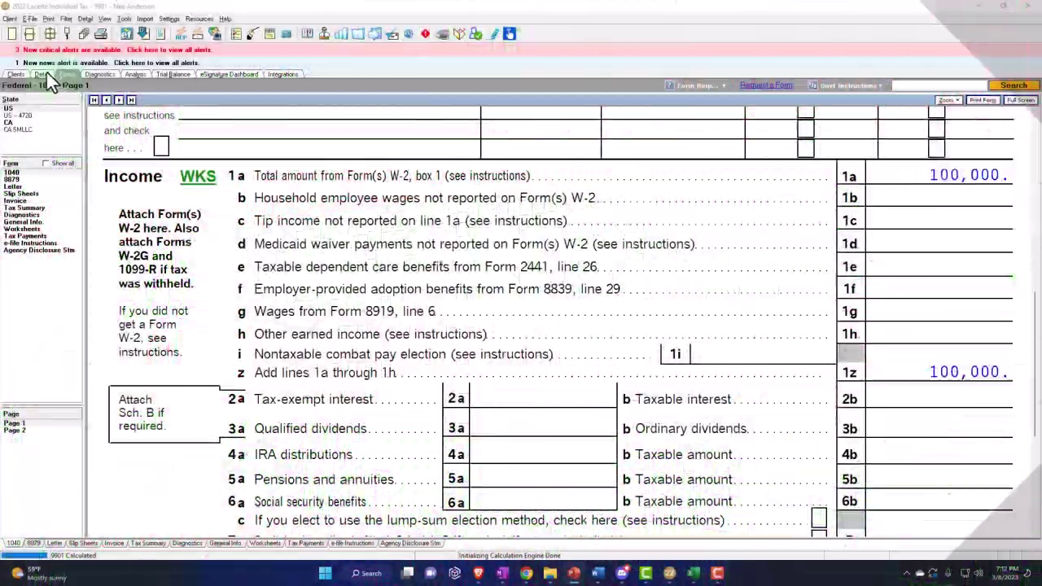
Start a Dispositions (Schedule D, 4797) entry with quantity 100 and description 'Shares of'.
{"action": "left_click", "coordinate": [45, 73]}
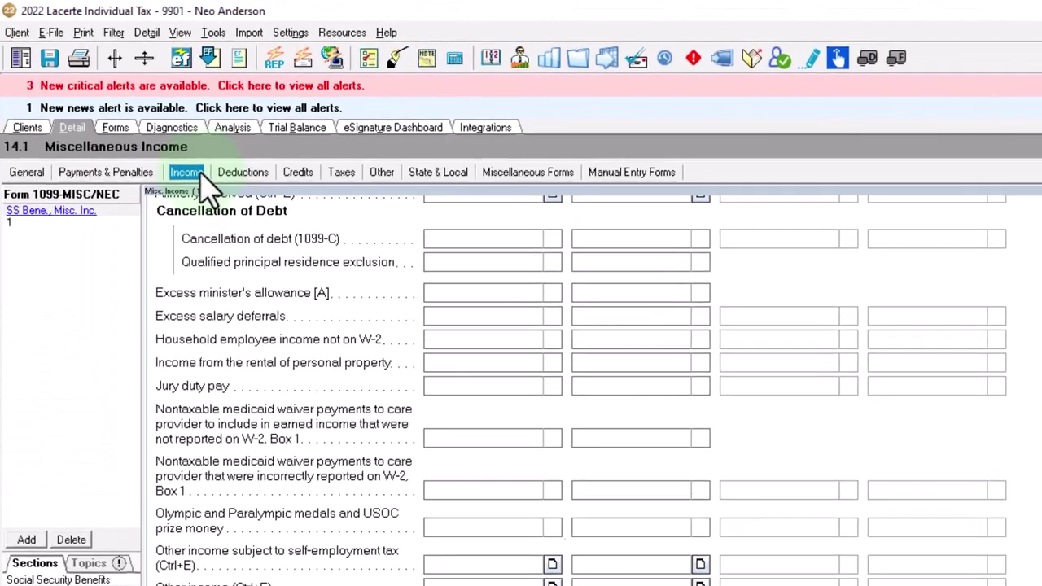
{"action": "left_click", "coordinate": [132, 121]}
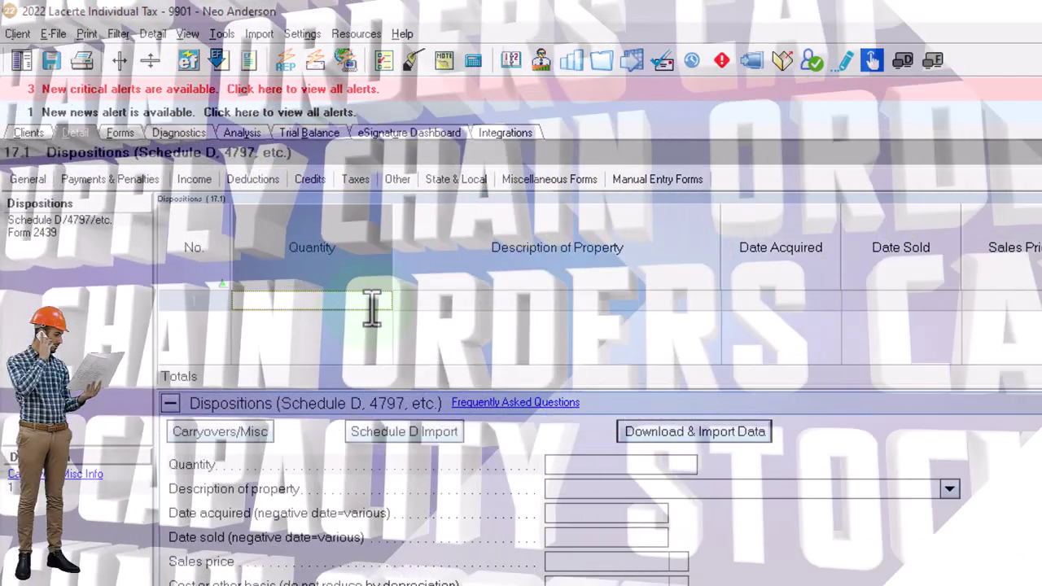
{"action": "type", "text": "100"}
{"action": "key", "text": "Tab"}
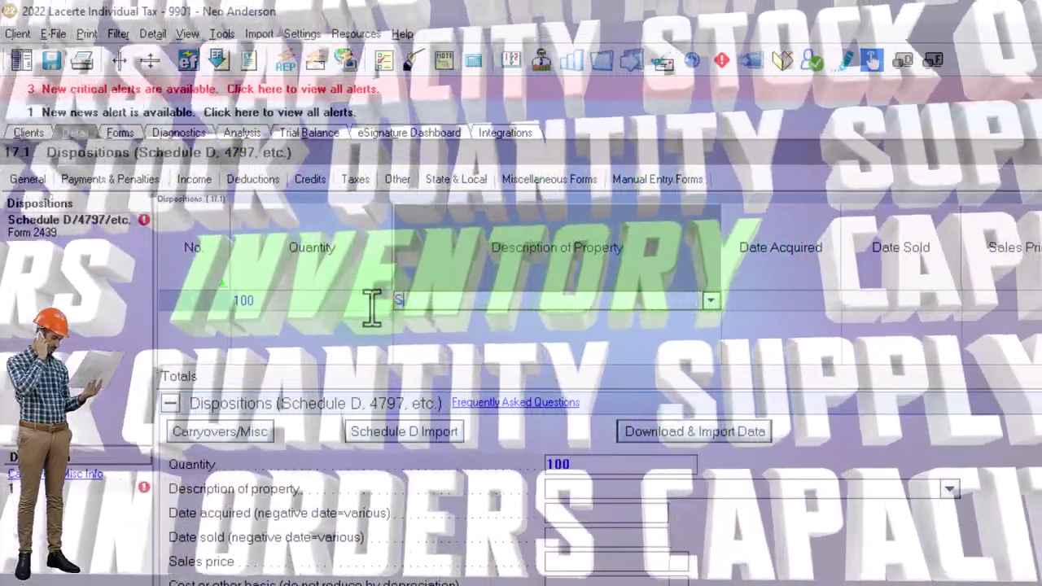
{"action": "type", "text": "Shares of"}
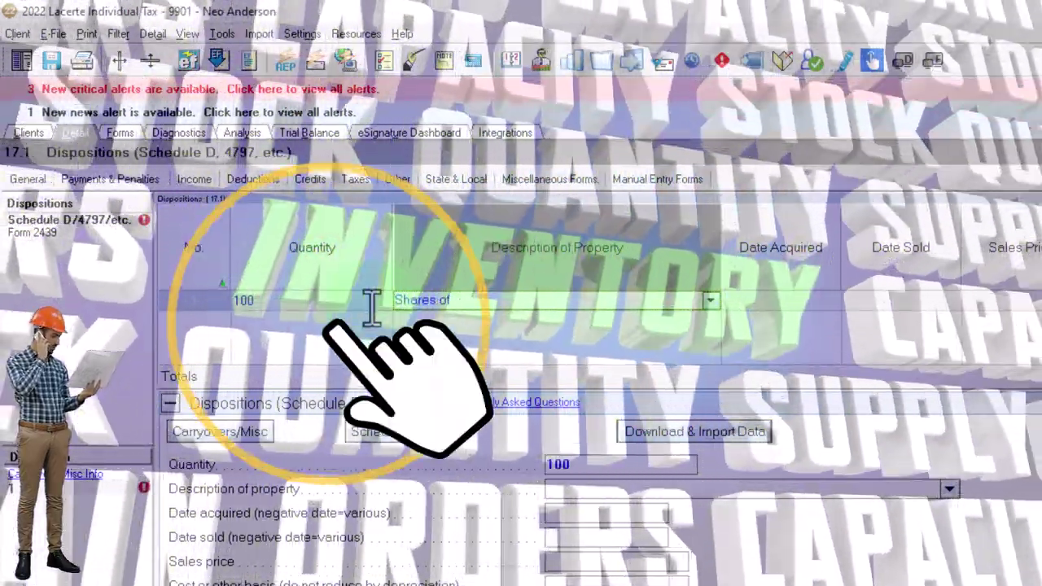
{"action": "key", "text": "Tab"}
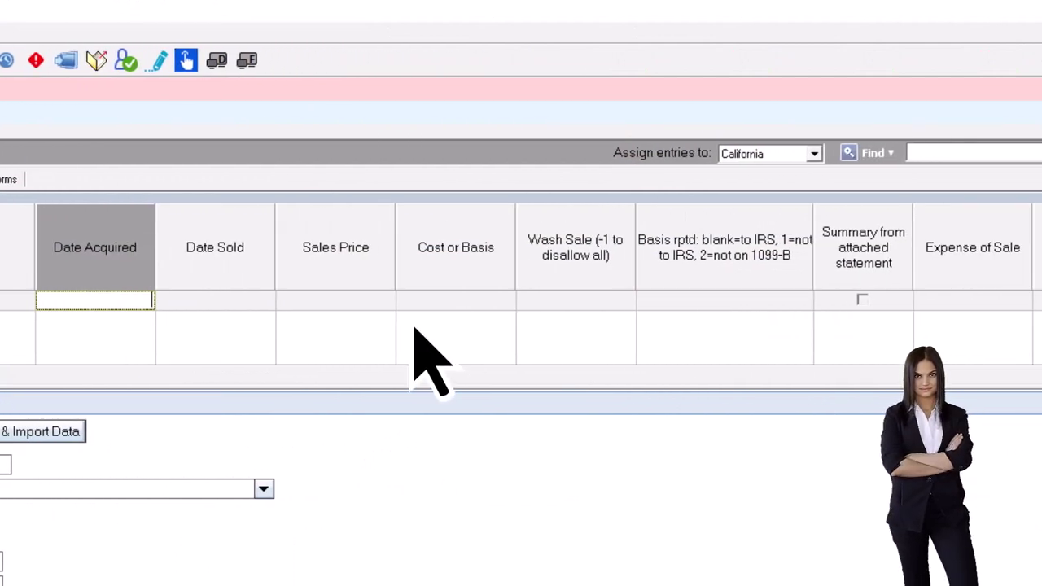
Enter acquisition date 1/1/2000, sale date 6/6/2022, sales price 1,000 and cost basis 300.
{"action": "type", "text": "01041"}
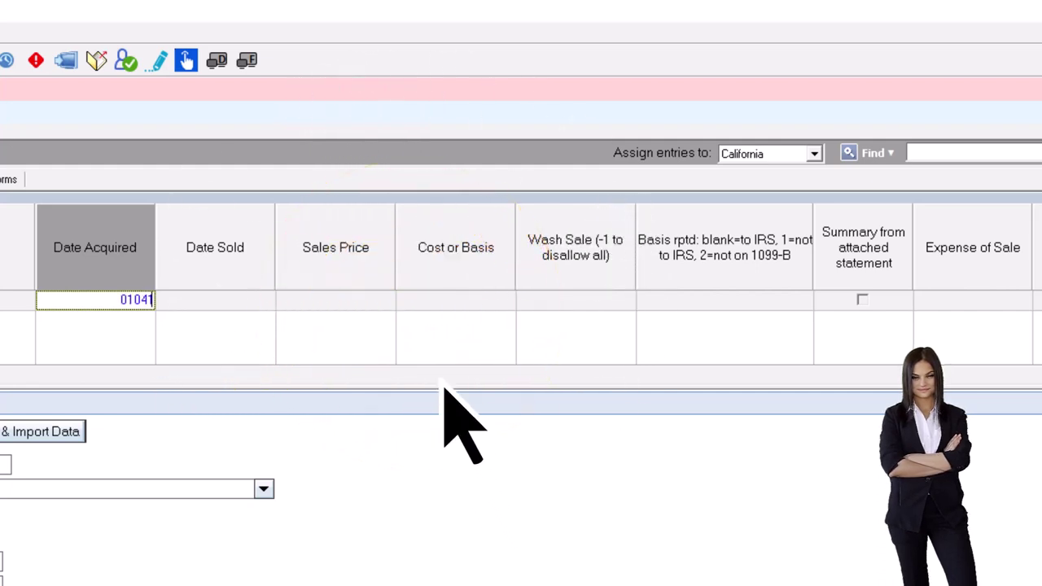
{"action": "type", "text": "00"}
{"action": "key", "text": "Tab"}
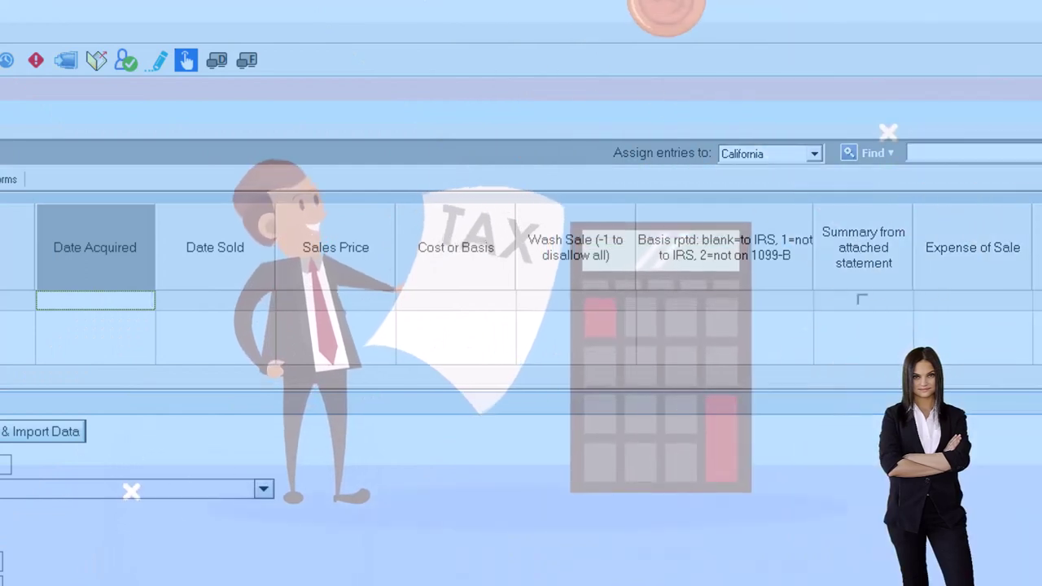
{"action": "type", "text": "01012000"}
{"action": "key", "text": "Tab"}
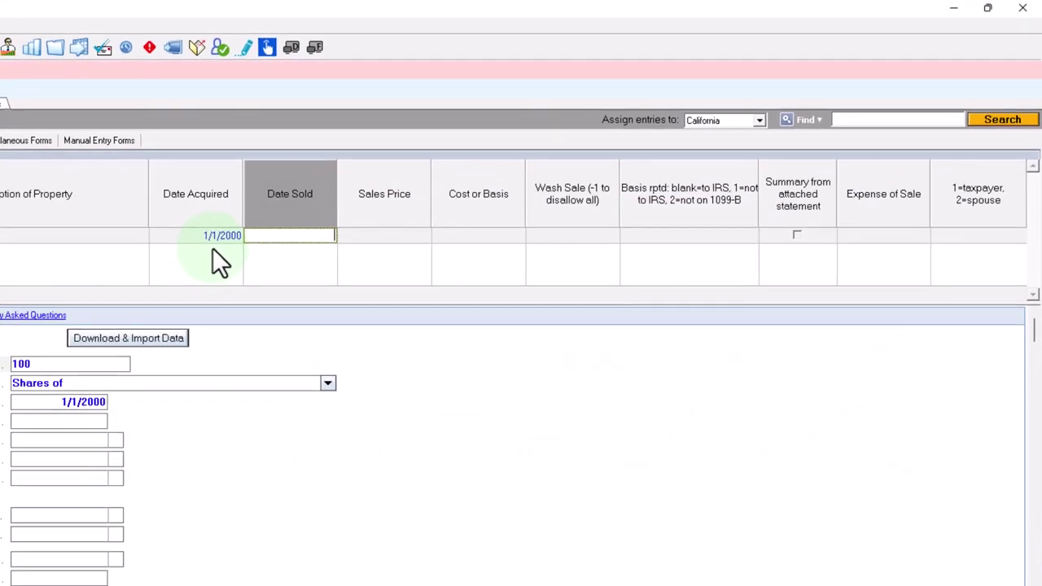
{"action": "type", "text": "06"}
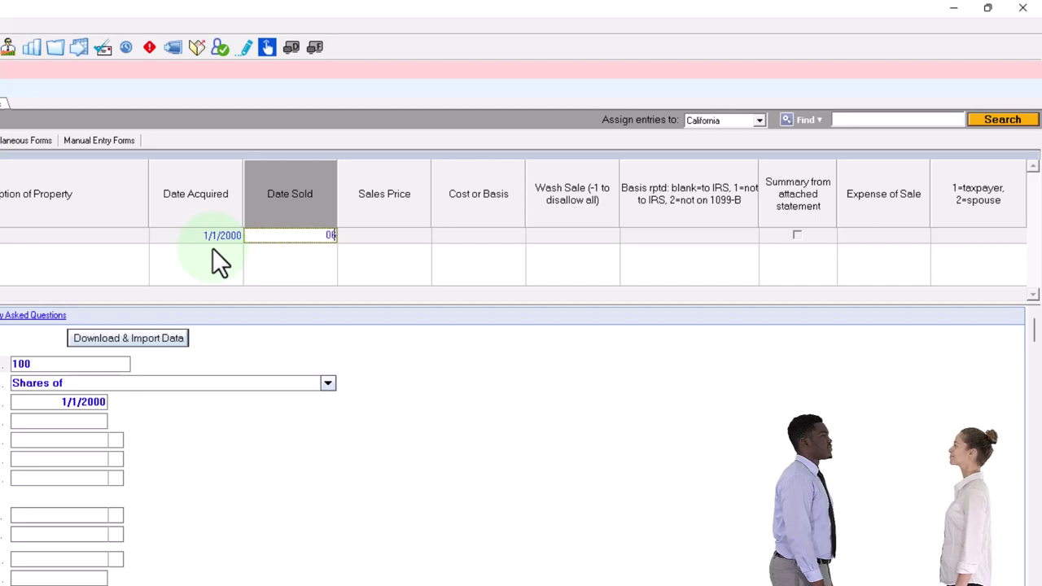
{"action": "type", "text": "0622"}
{"action": "key", "text": "Tab"}
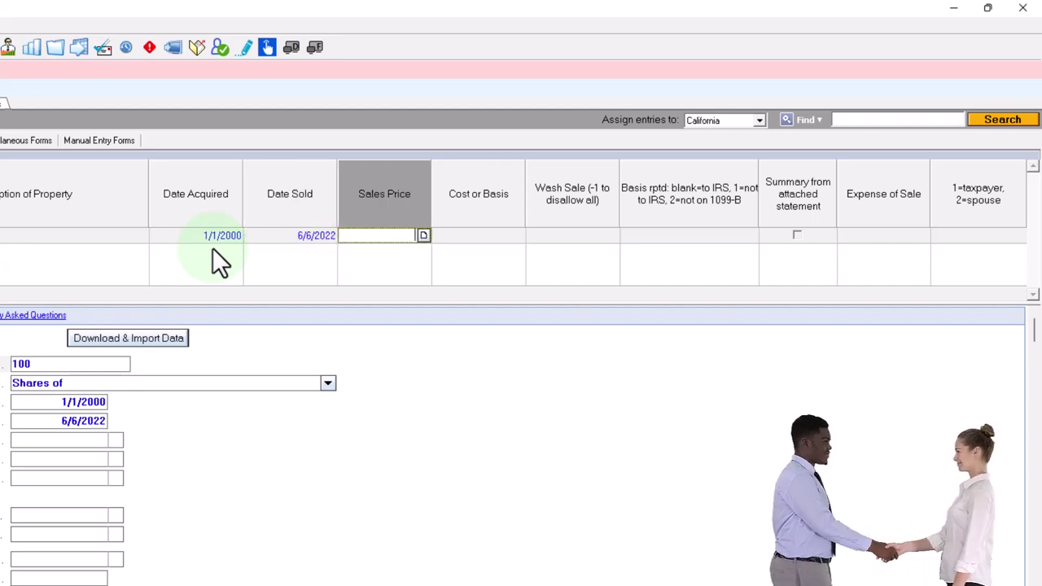
{"action": "type", "text": "1,0"}
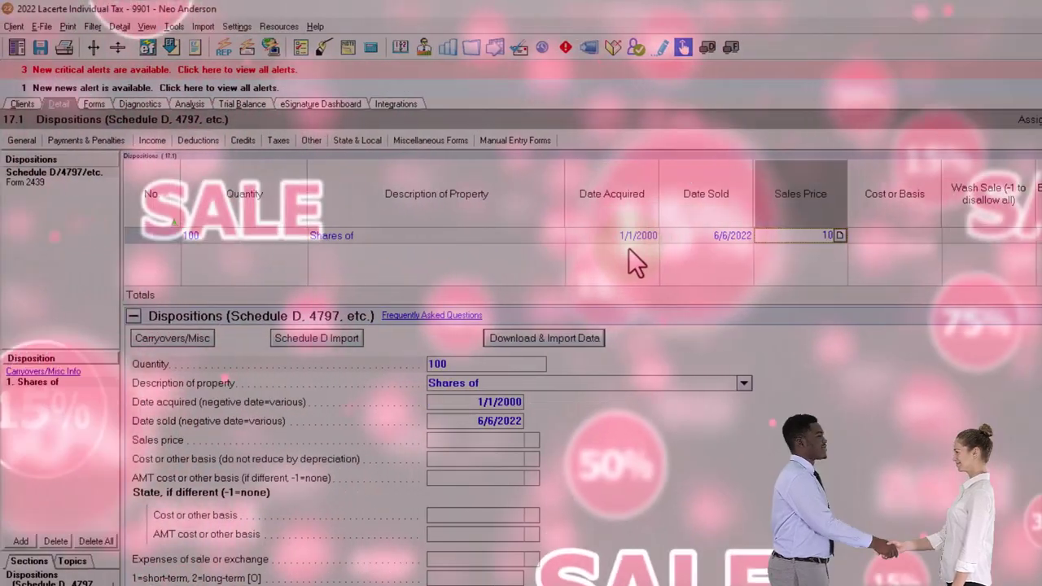
{"action": "type", "text": "00"}
{"action": "key", "text": "Tab"}
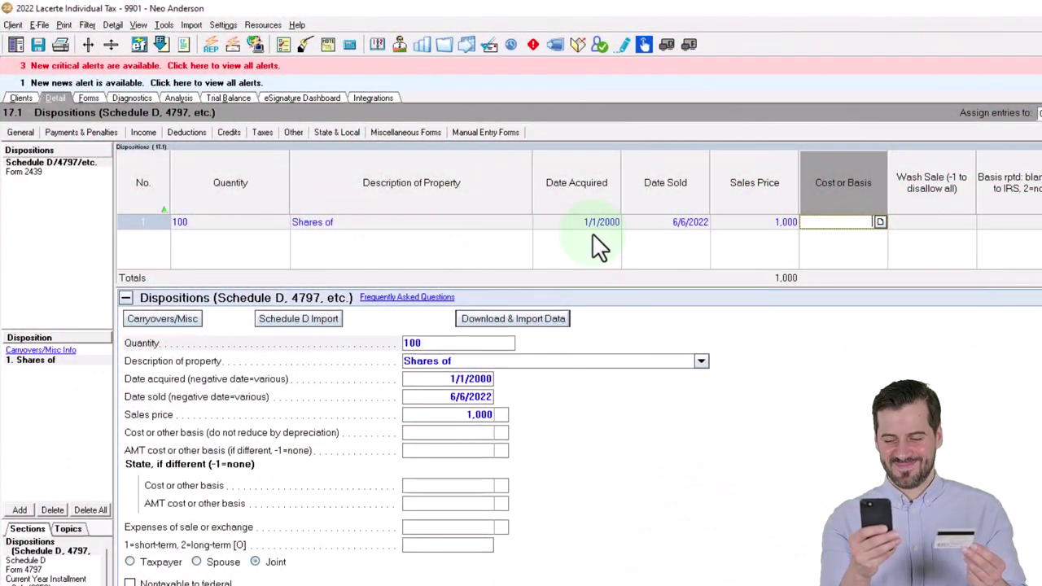
{"action": "type", "text": "300"}
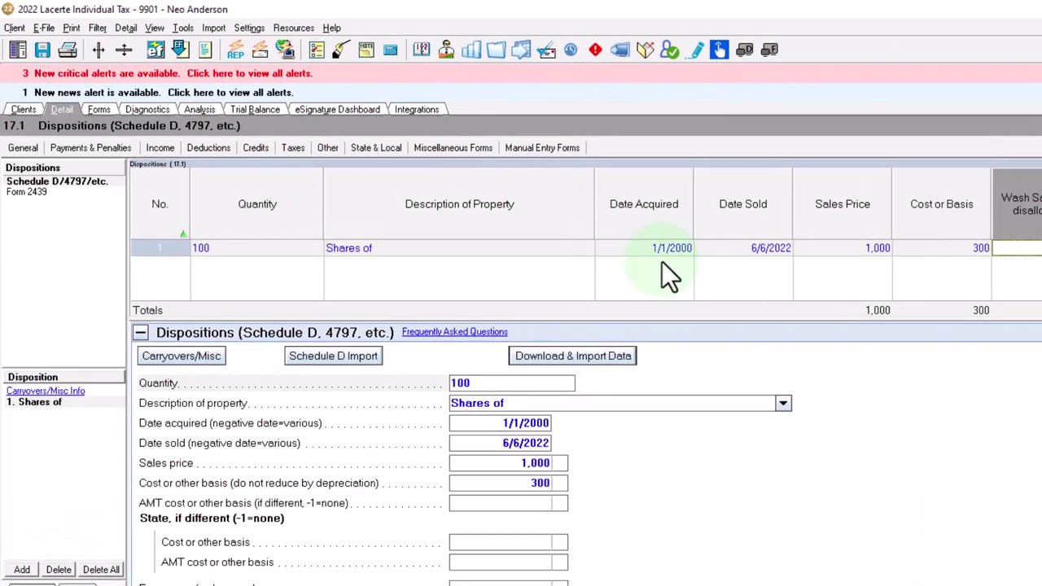
{"action": "key", "text": "Tab"}
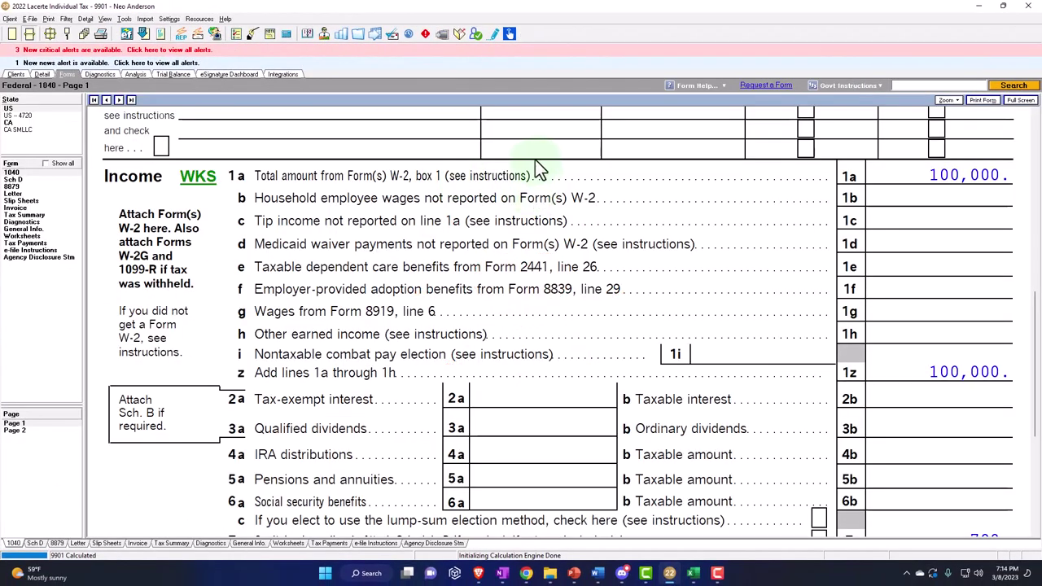
Review Schedule D's 700 long-term gain and its carry to Form 1040 line 7.
{"action": "left_click", "coordinate": [24, 181]}
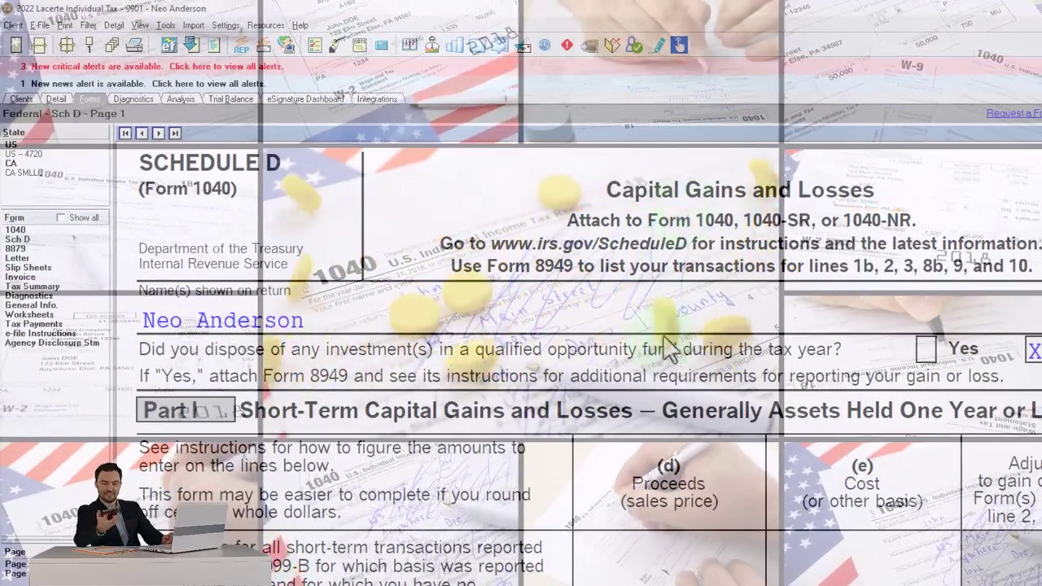
{"action": "scroll", "coordinate": [640, 343], "scroll_direction": "down", "scroll_amount": 3}
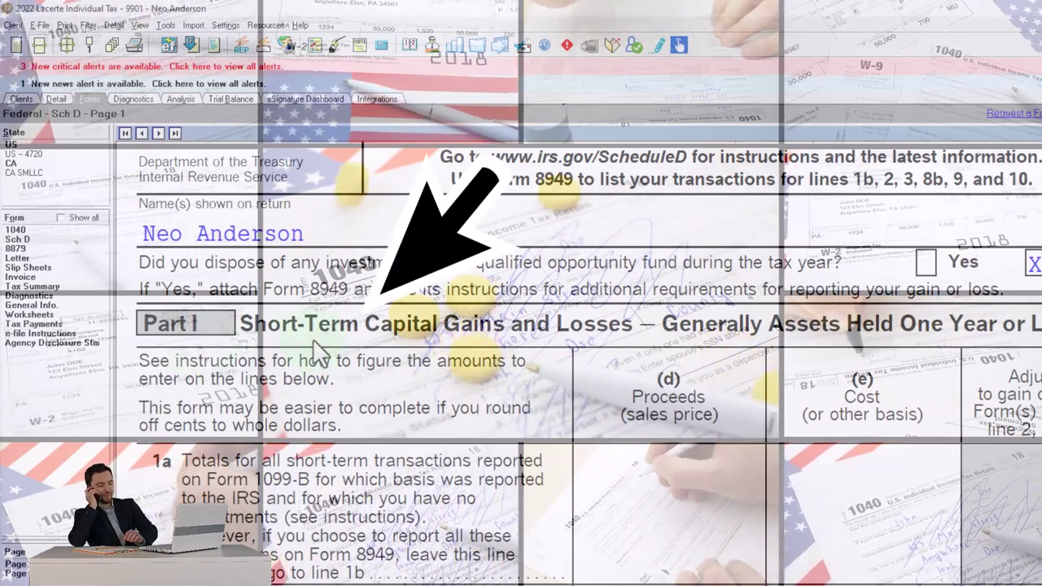
{"action": "scroll", "coordinate": [313, 338], "scroll_direction": "down", "scroll_amount": 10}
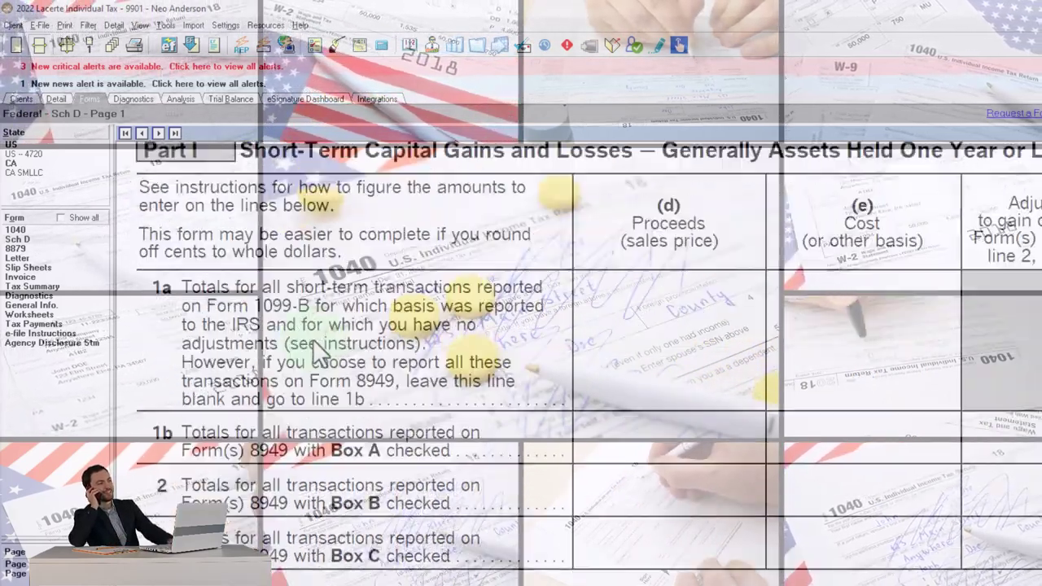
{"action": "scroll", "coordinate": [313, 339], "scroll_direction": "down", "scroll_amount": 4}
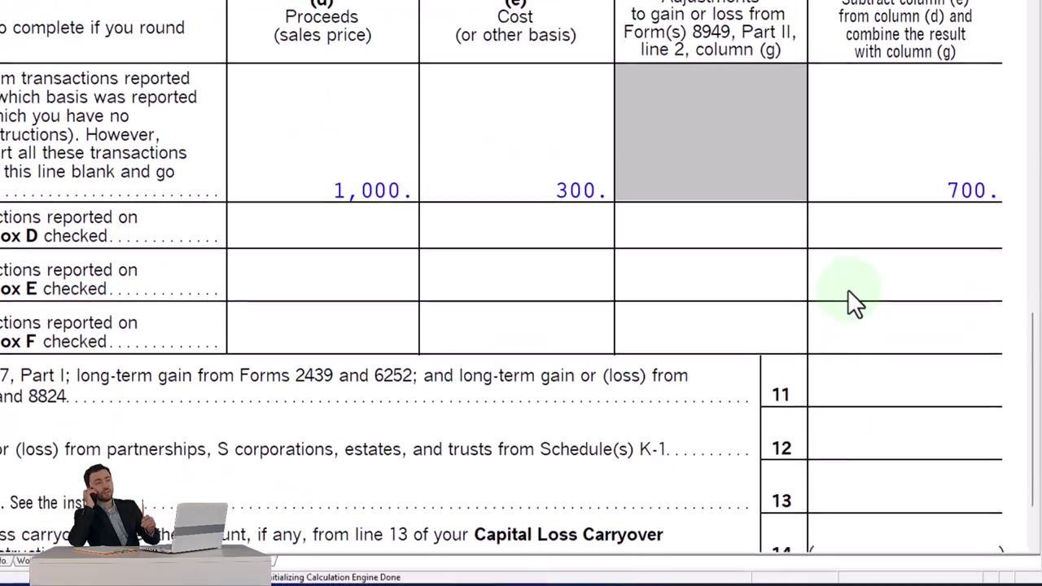
{"action": "scroll", "coordinate": [852, 253], "scroll_direction": "down", "scroll_amount": 1}
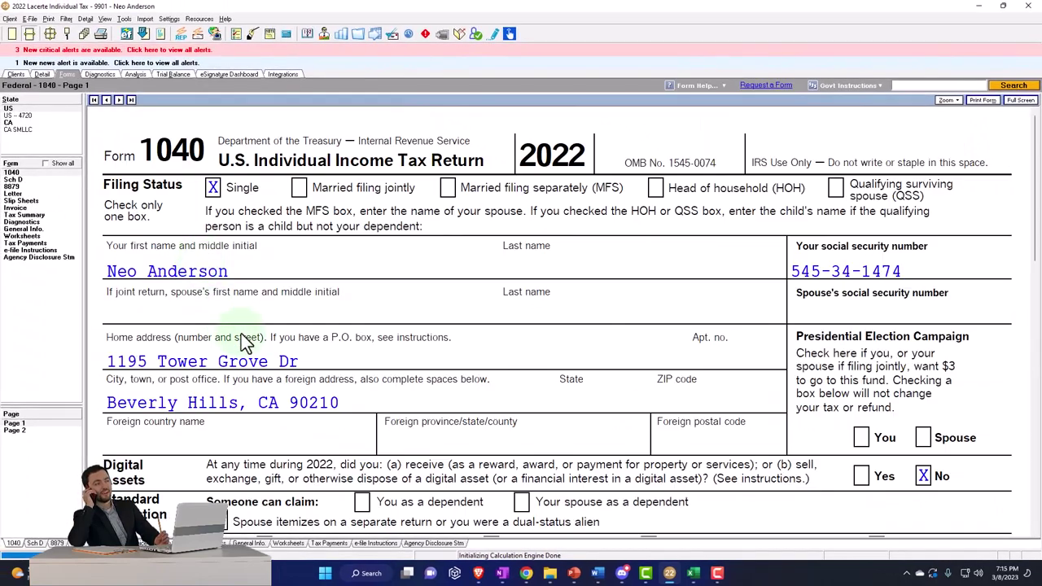
{"action": "scroll", "coordinate": [247, 342], "scroll_direction": "down", "scroll_amount": 10}
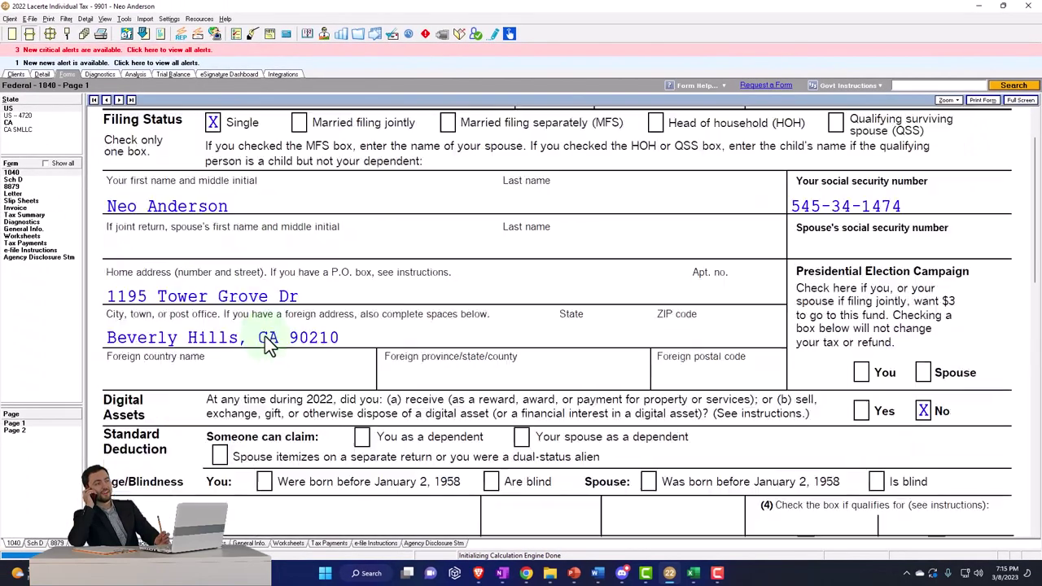
{"action": "scroll", "coordinate": [331, 335], "scroll_direction": "down", "scroll_amount": 2}
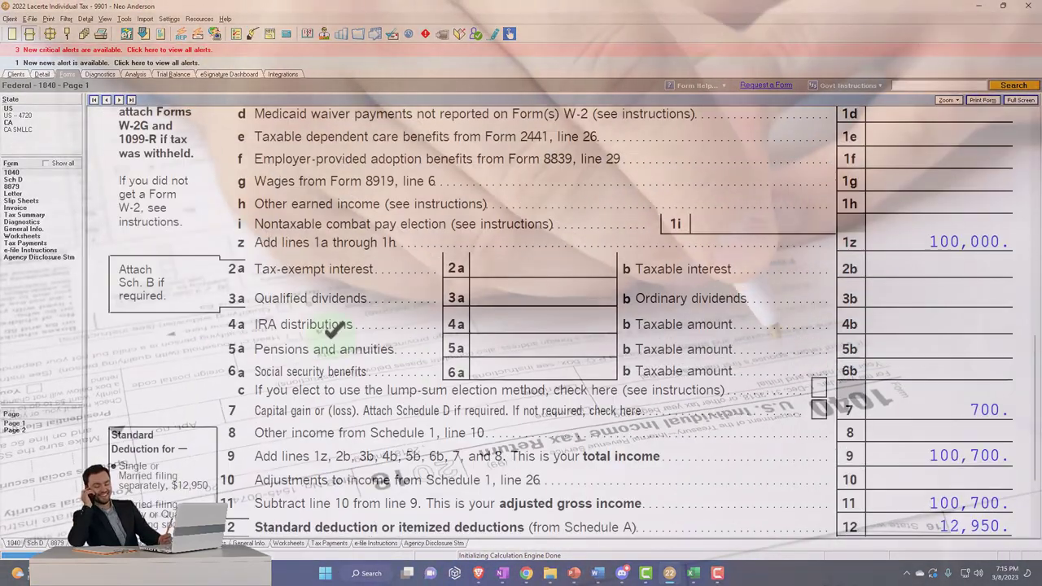
{"action": "scroll", "coordinate": [538, 326], "scroll_direction": "down", "scroll_amount": 2}
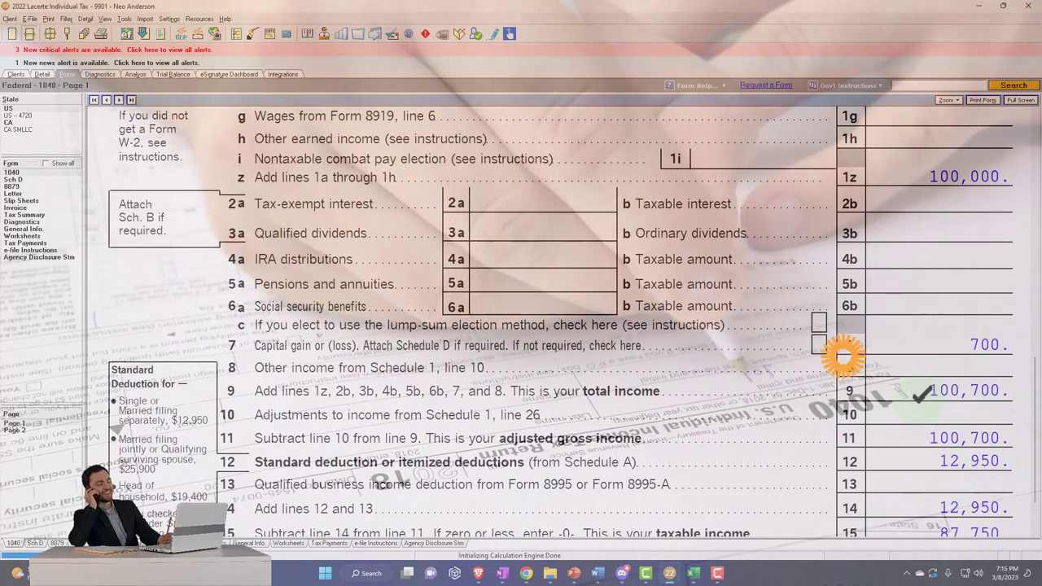
{"action": "scroll", "coordinate": [847, 350], "scroll_direction": "down", "scroll_amount": 2}
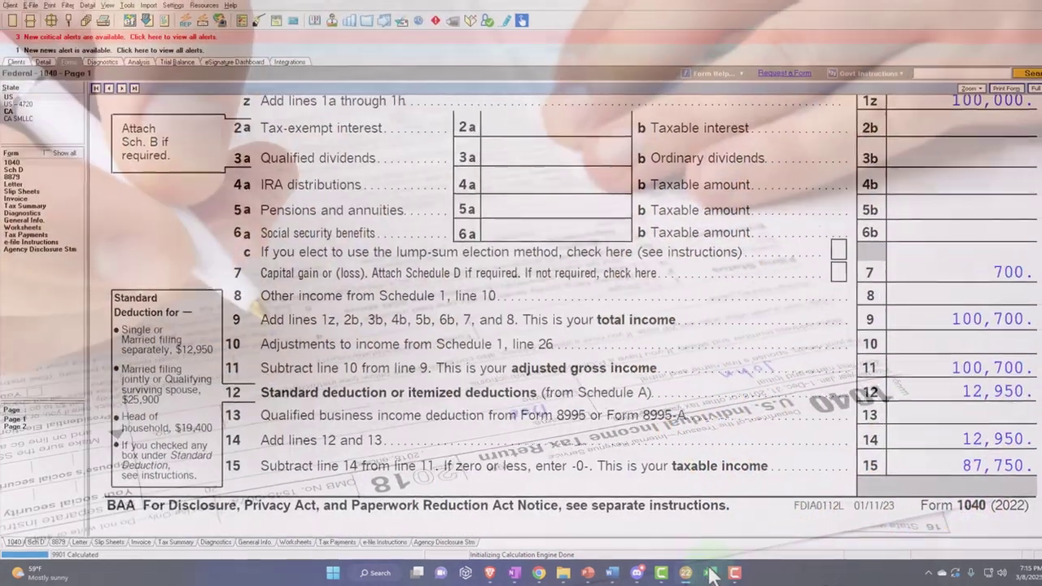
Switch to Excel and inspect the 14,774 tax before credits in cell D11.
{"action": "left_click", "coordinate": [693, 574]}
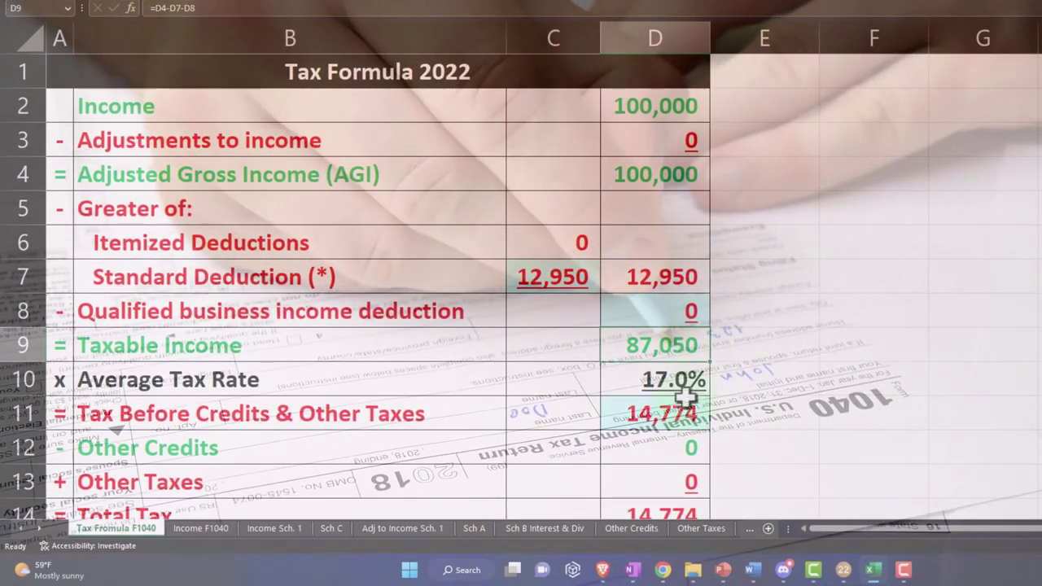
{"action": "left_click", "coordinate": [658, 417]}
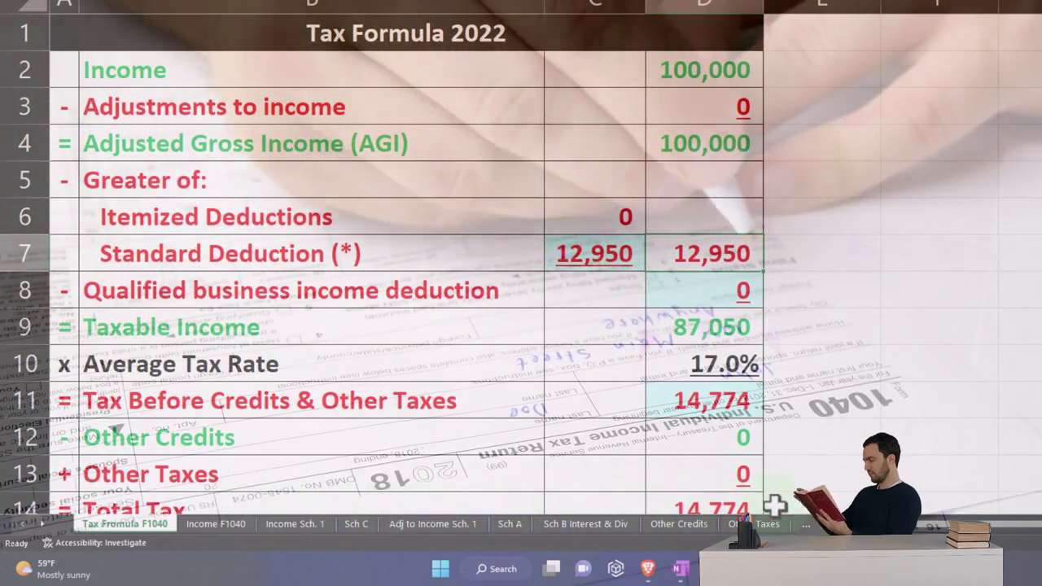
Insert a blank Sheet1 after the Sch C sheet and select all its cells.
{"action": "key", "text": "shift+F11"}
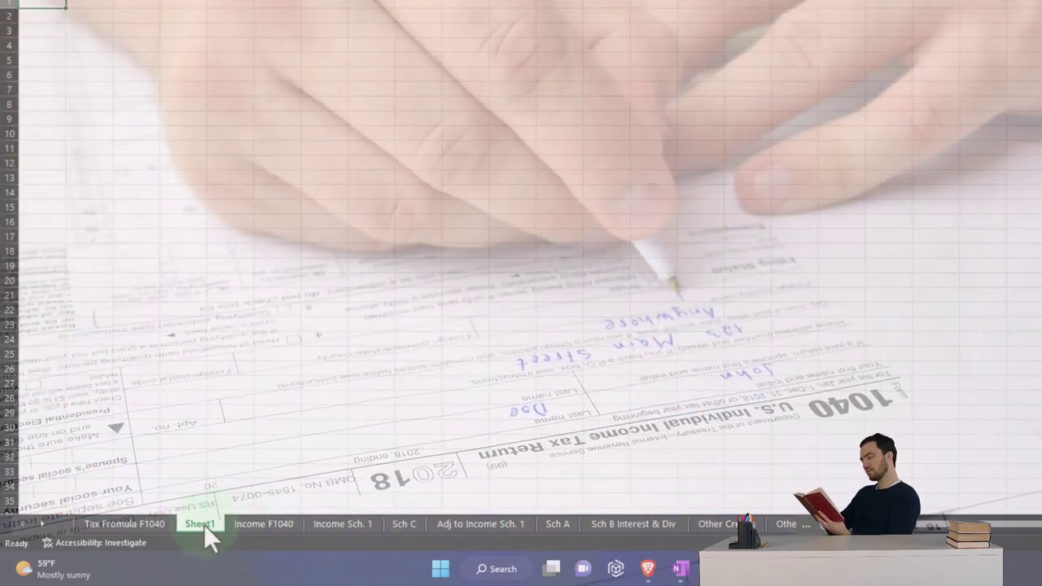
{"action": "left_click_drag", "start_coordinate": [424, 520], "coordinate": [423, 521]}
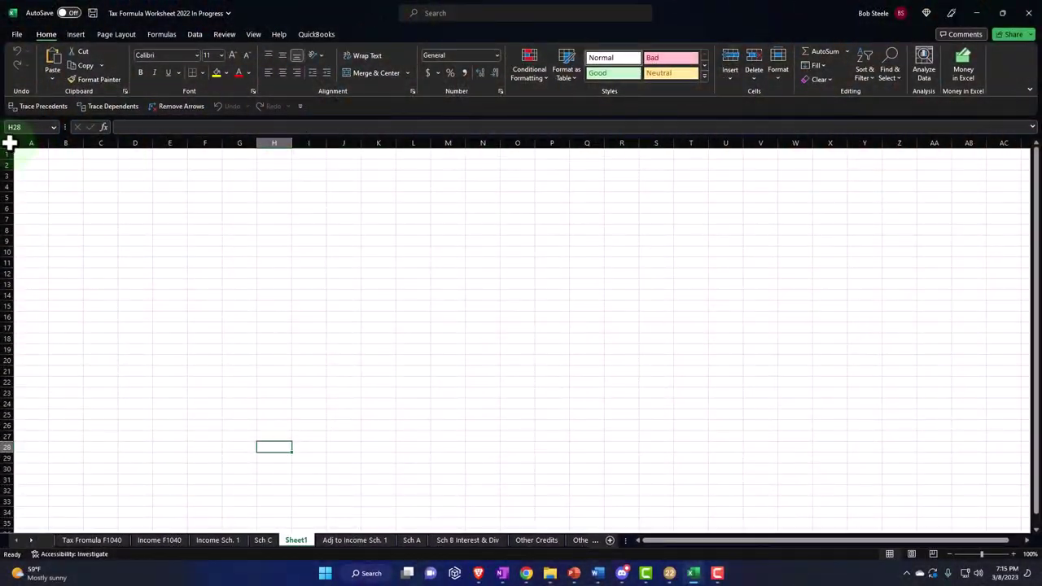
{"action": "left_click", "coordinate": [10, 143]}
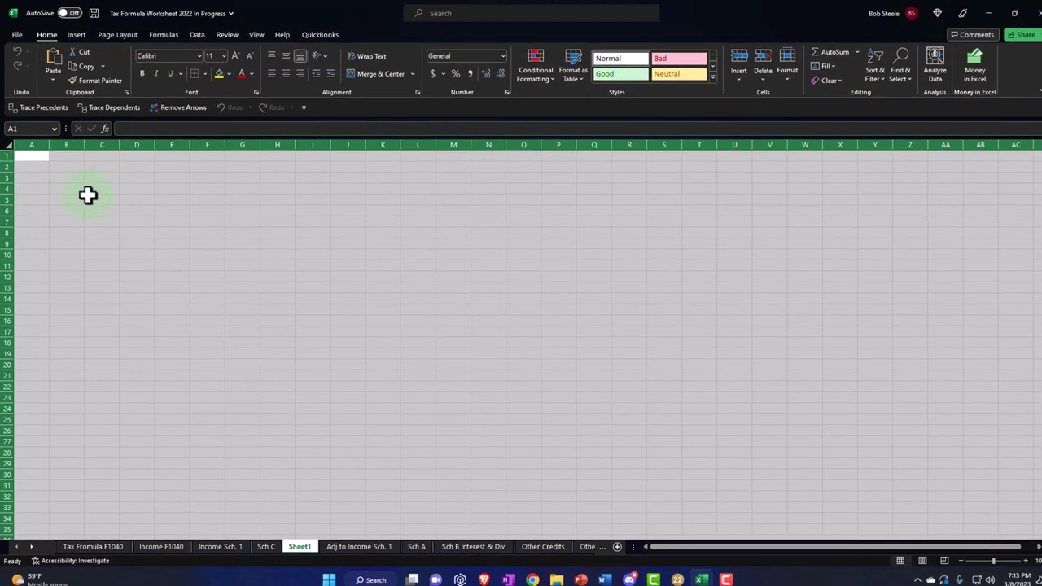
Apply Currency format with symbol None, 0 decimal places and red (1,234) negatives.
{"action": "right_click", "coordinate": [87, 192]}
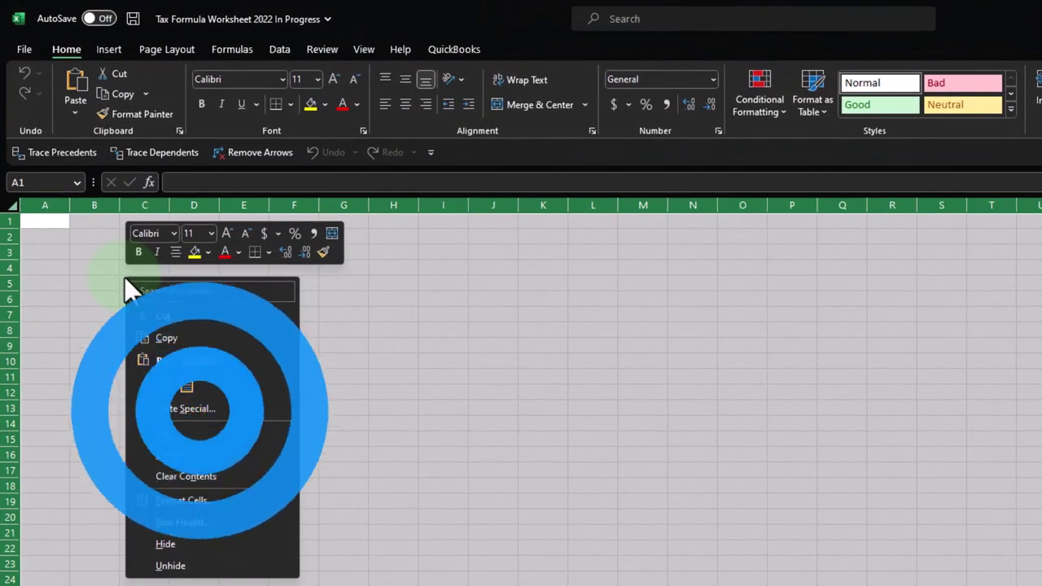
{"action": "left_click", "coordinate": [180, 478]}
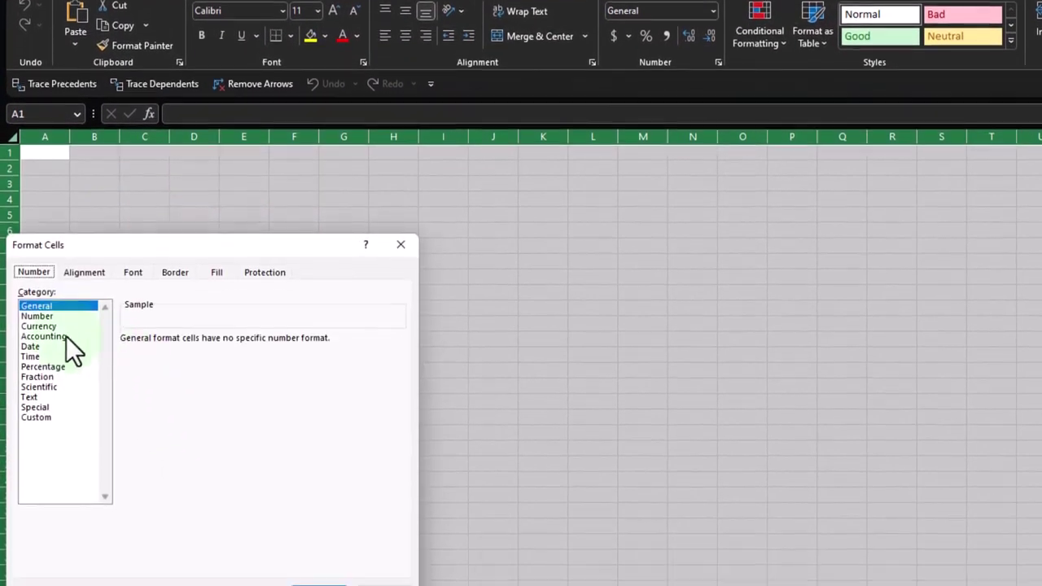
{"action": "left_click", "coordinate": [41, 391]}
{"action": "left_click", "coordinate": [151, 232]}
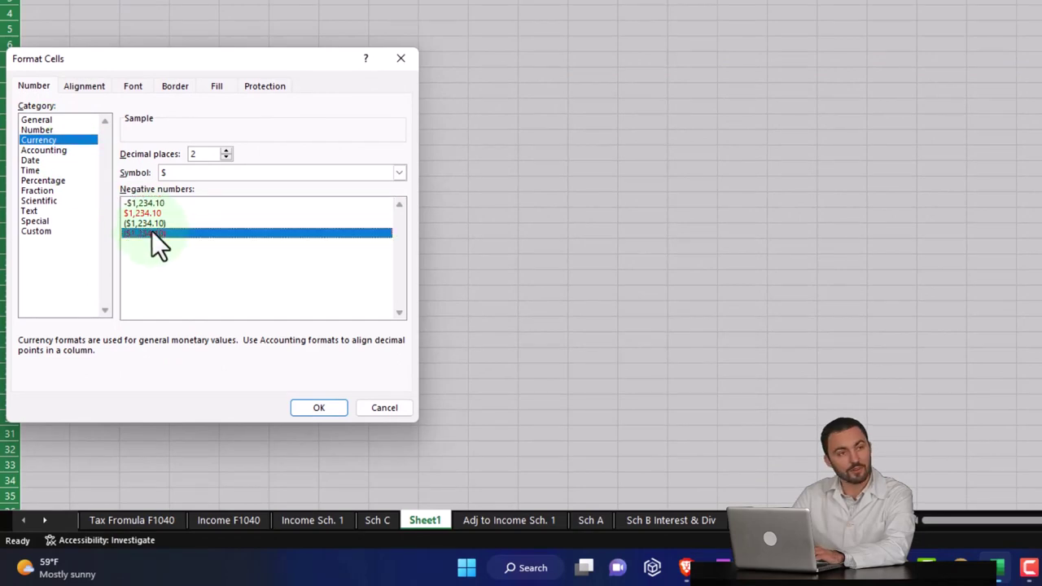
{"action": "left_click", "coordinate": [222, 176]}
{"action": "left_click", "coordinate": [220, 186]}
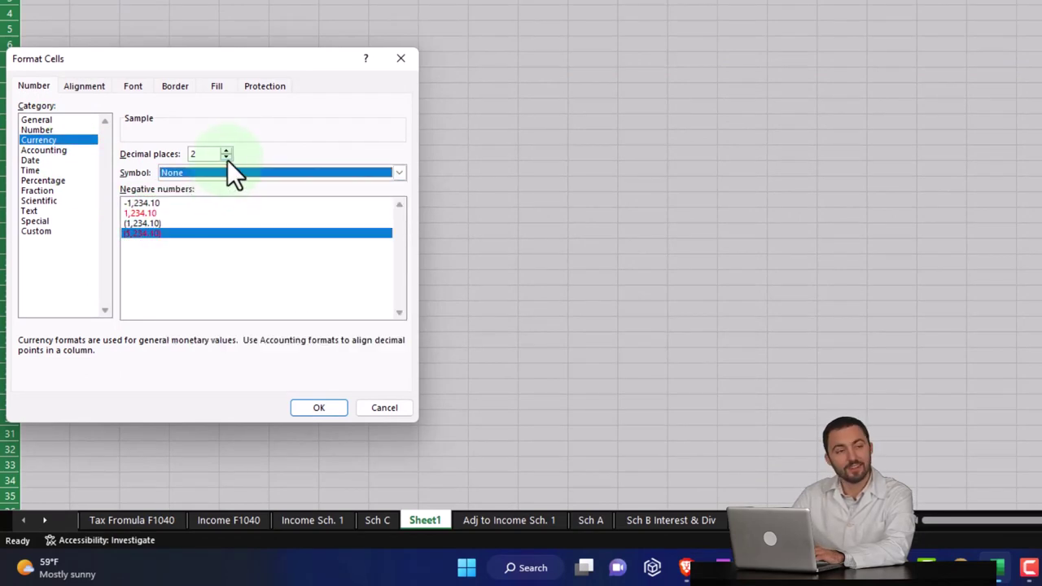
{"action": "left_click", "coordinate": [227, 158]}
{"action": "left_click", "coordinate": [227, 158]}
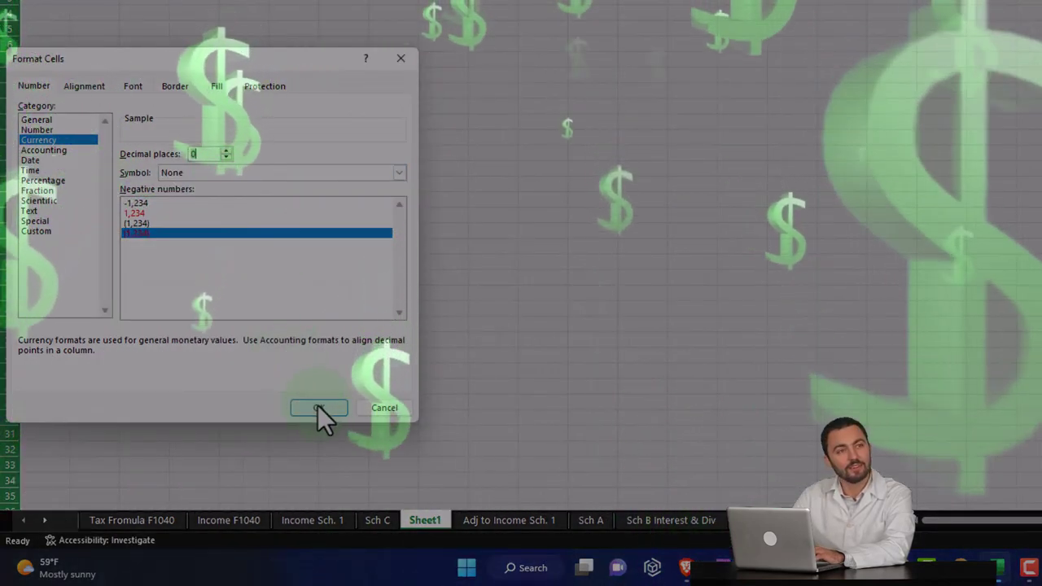
{"action": "left_click", "coordinate": [321, 409]}
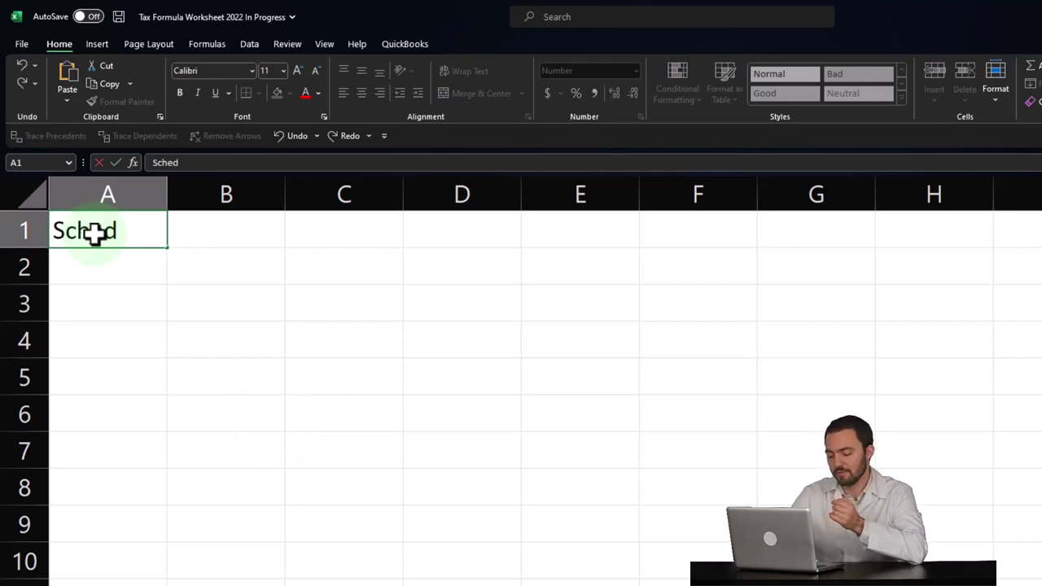
Complete the A1 title 'Schedule D Capital Gains' and widen column A to fit.
{"action": "type", "text": "XC"}
{"action": "key", "text": "BackSpace"}
{"action": "key", "text": "BackSpace"}
{"action": "type", "text": "Capital Gains"}
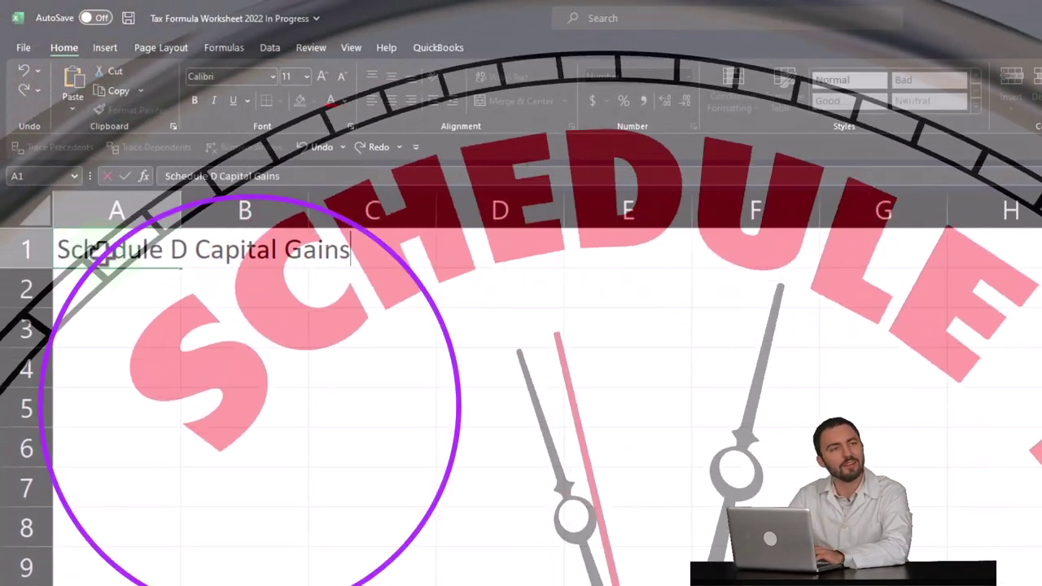
{"action": "key", "text": "Return"}
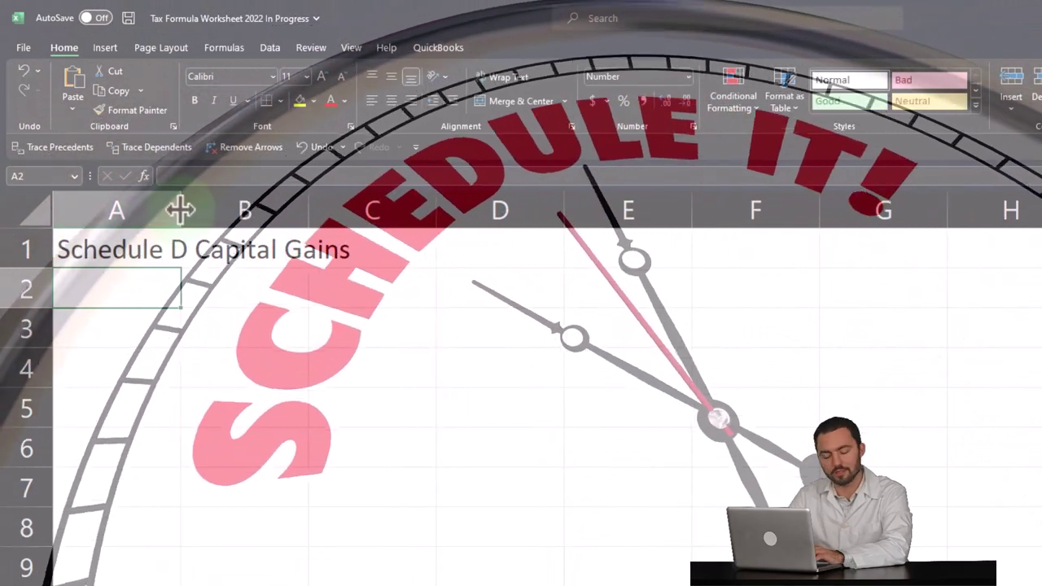
{"action": "left_click_drag", "start_coordinate": [181, 208], "coordinate": [265, 204]}
Style A1:C1 as a black-filled band with bold white title text.
{"action": "left_click_drag", "start_coordinate": [380, 243], "coordinate": [498, 244]}
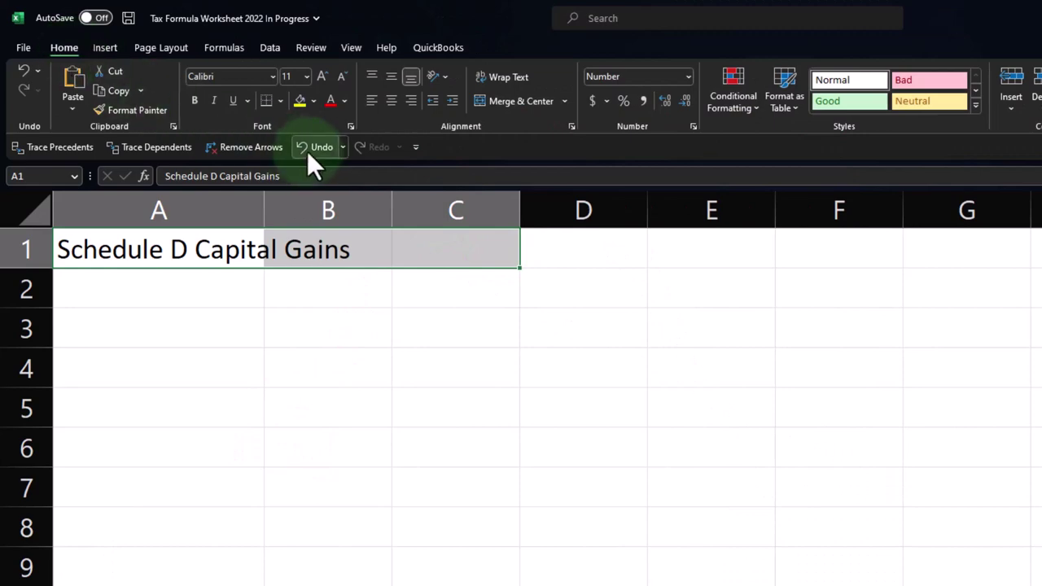
{"action": "left_click", "coordinate": [315, 104]}
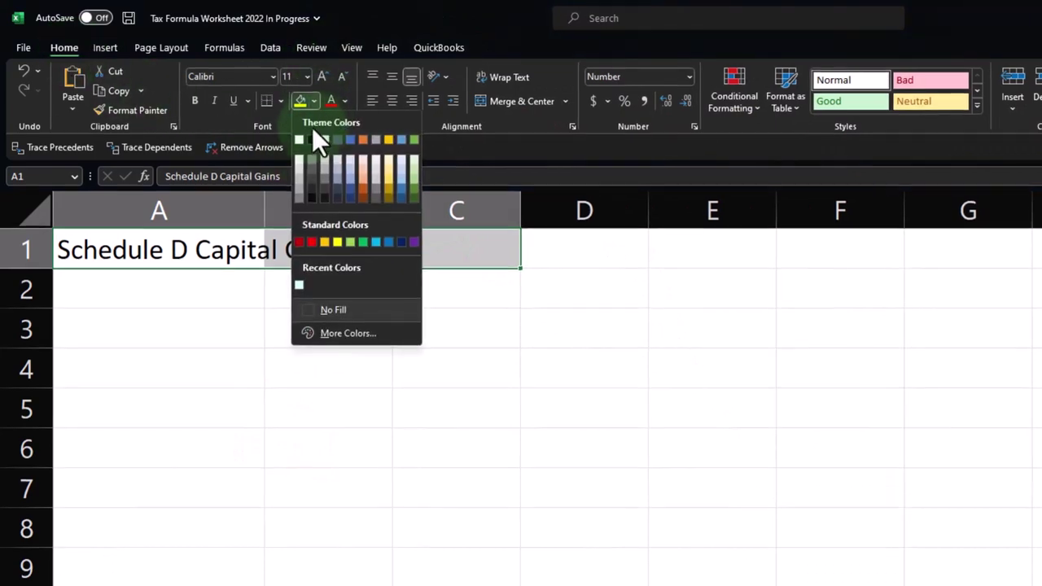
{"action": "left_click", "coordinate": [324, 144]}
{"action": "left_click", "coordinate": [359, 106]}
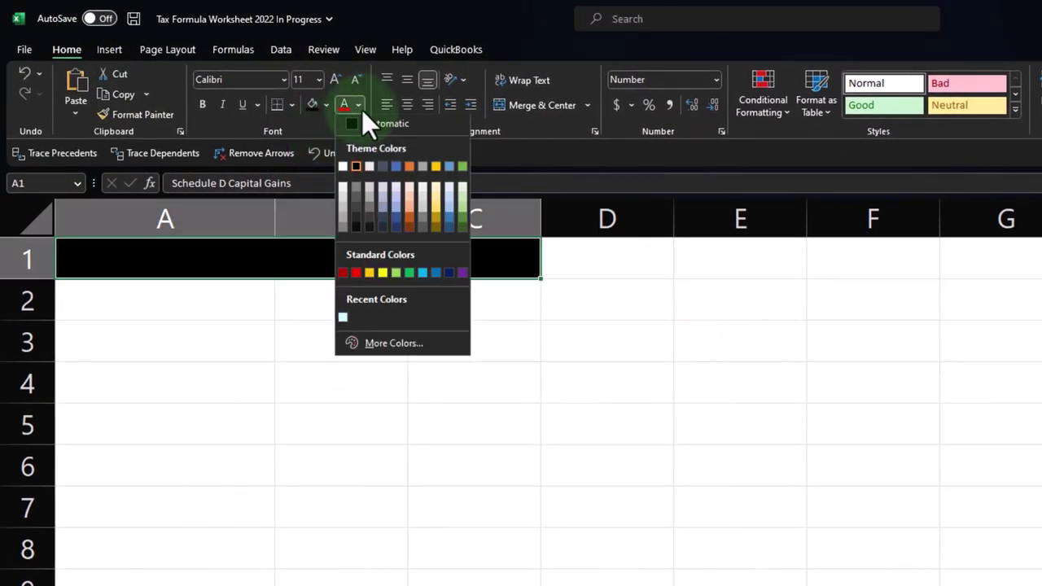
{"action": "left_click", "coordinate": [342, 169]}
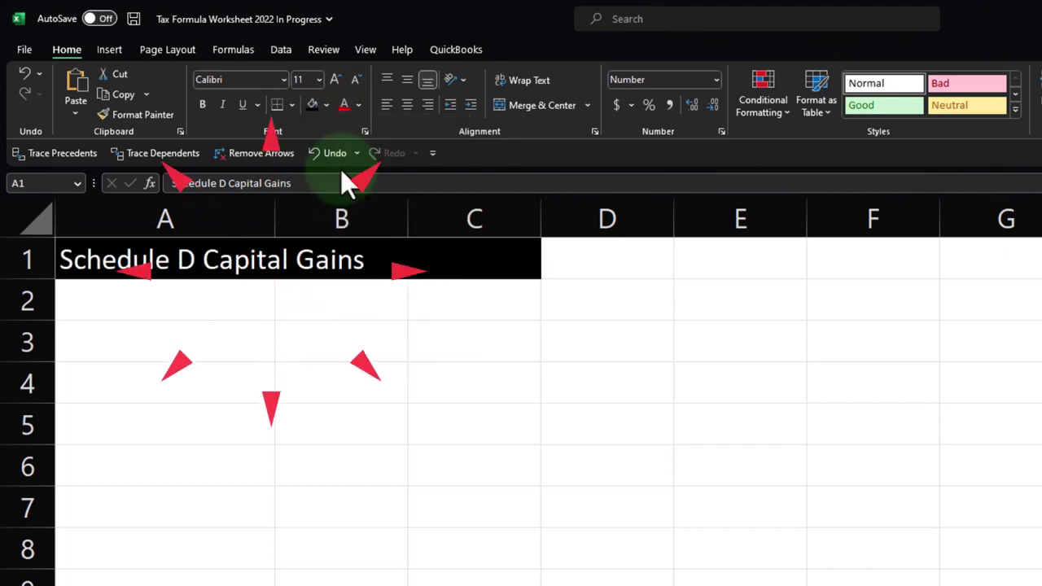
{"action": "left_click", "coordinate": [47, 212]}
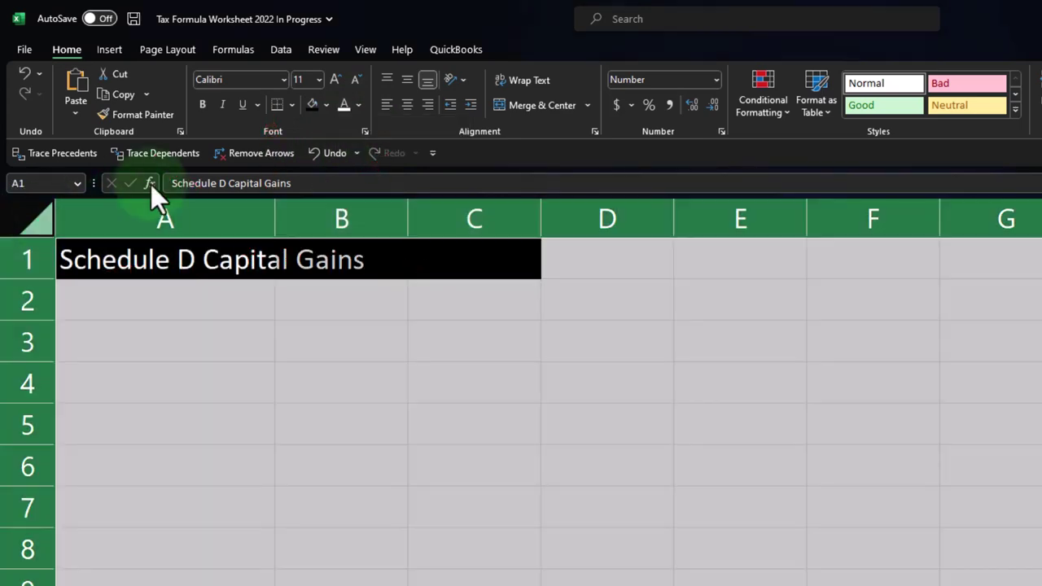
{"action": "left_click", "coordinate": [202, 106]}
{"action": "left_click", "coordinate": [178, 342]}
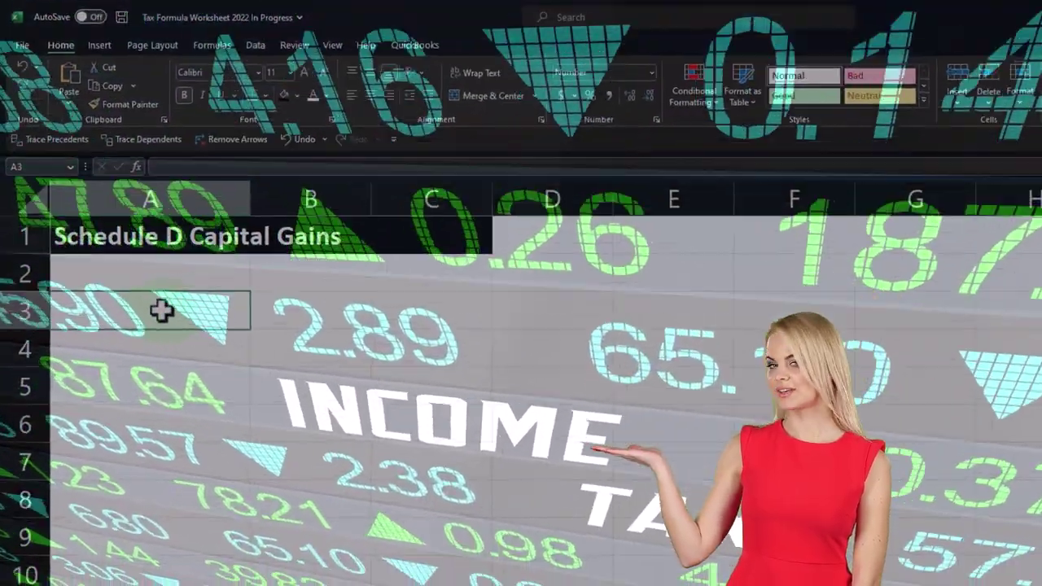
Enter the Short Term and Long Term section labels, with Long Term in A13.
{"action": "type", "text": "Shor"}
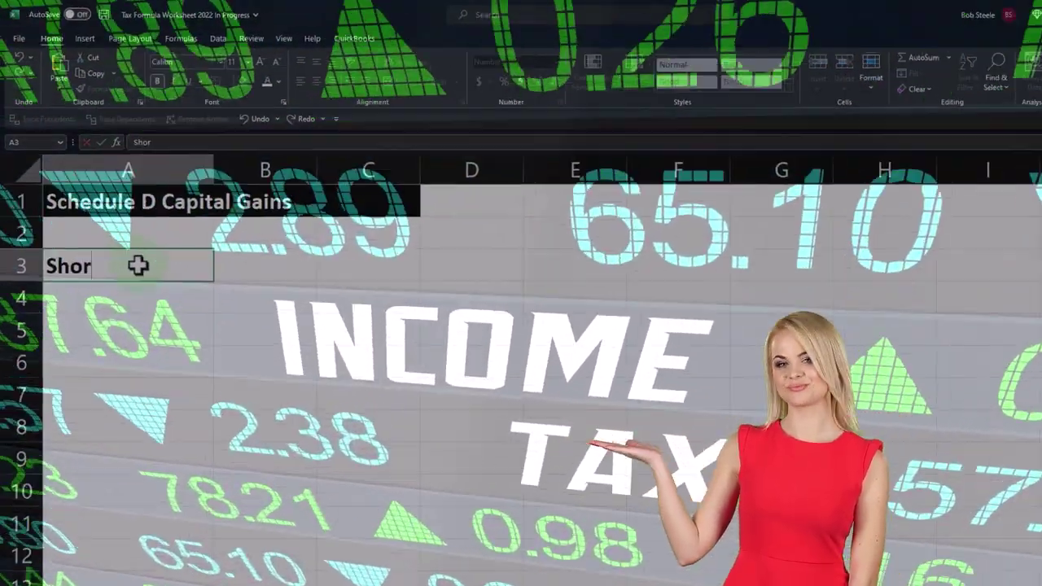
{"action": "type", "text": "t Term"}
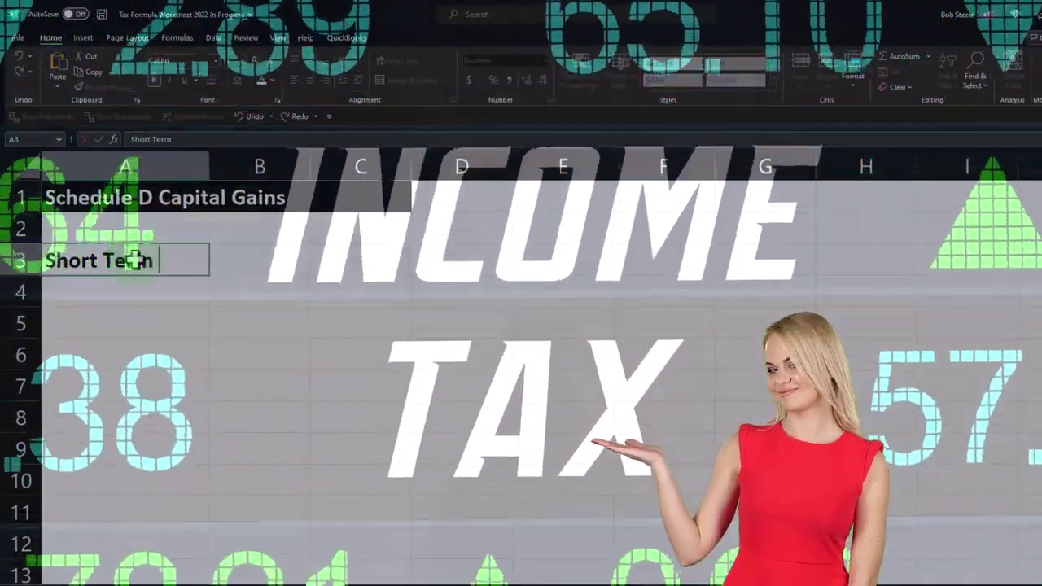
{"action": "key", "text": "Return"}
{"action": "key", "text": "Down"}
{"action": "key", "text": "Down"}
{"action": "key", "text": "Down"}
{"action": "key", "text": "Down"}
{"action": "key", "text": "Down"}
{"action": "key", "text": "Down"}
{"action": "key", "text": "Down"}
{"action": "key", "text": "Down"}
{"action": "key", "text": "Down"}
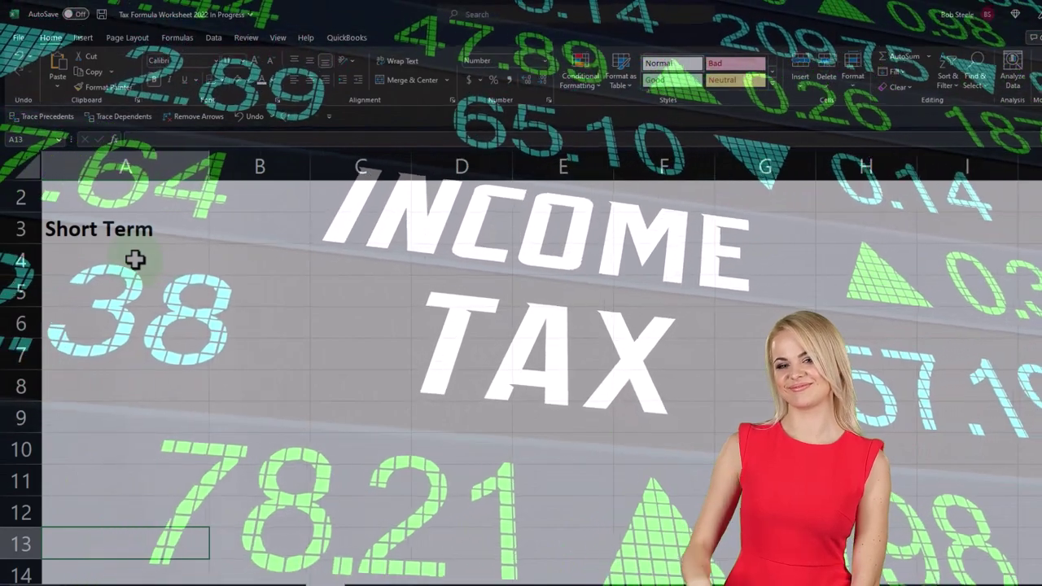
{"action": "type", "text": "Lon"}
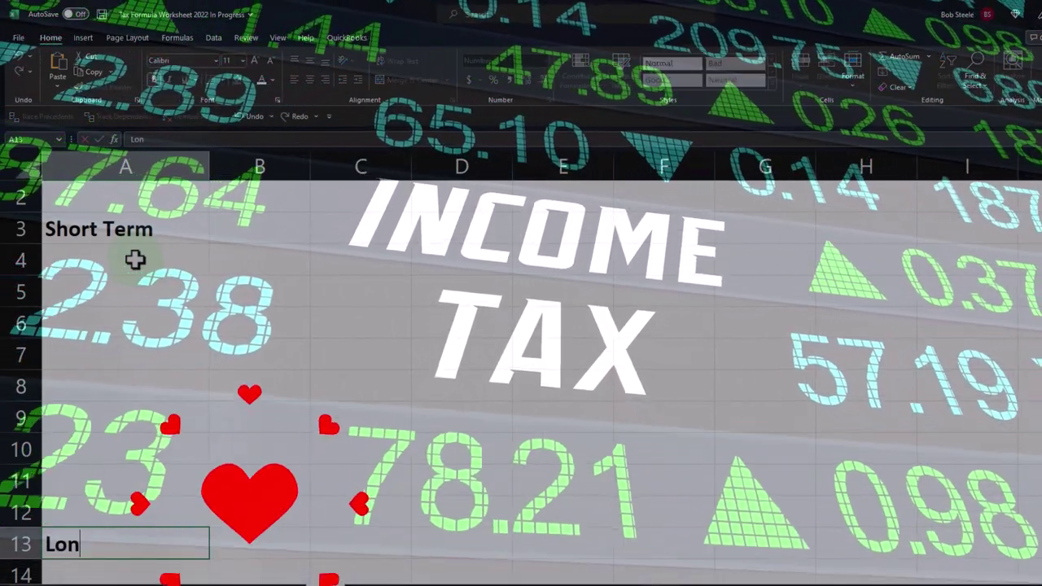
{"action": "type", "text": "g Term"}
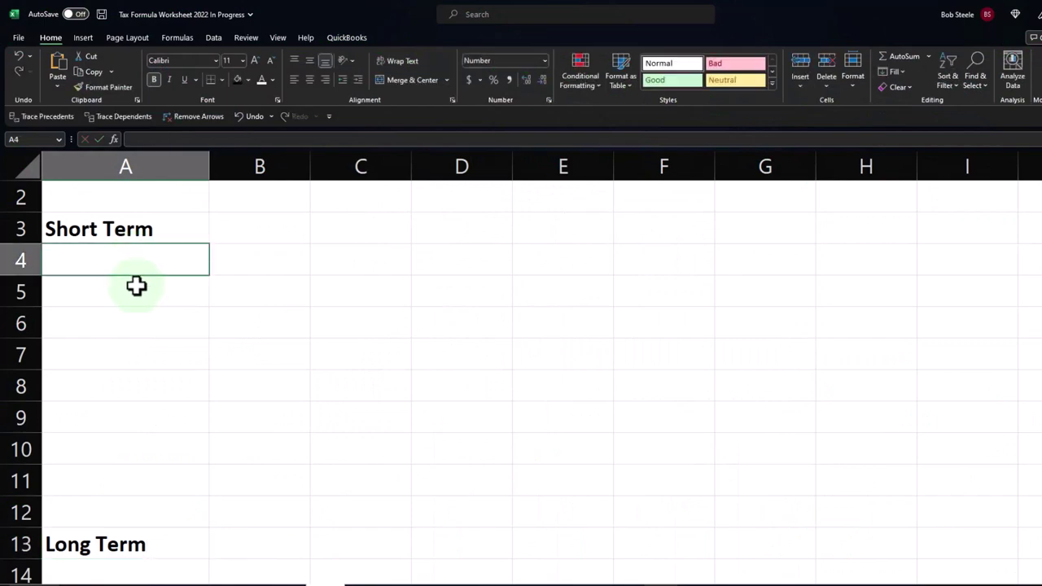
Make the A3:C3 and A13:C13 heading rows black with white text.
{"action": "scroll", "coordinate": [142, 311], "scroll_direction": "up", "scroll_amount": 1}
{"action": "left_click_drag", "start_coordinate": [142, 229], "coordinate": [288, 245]}
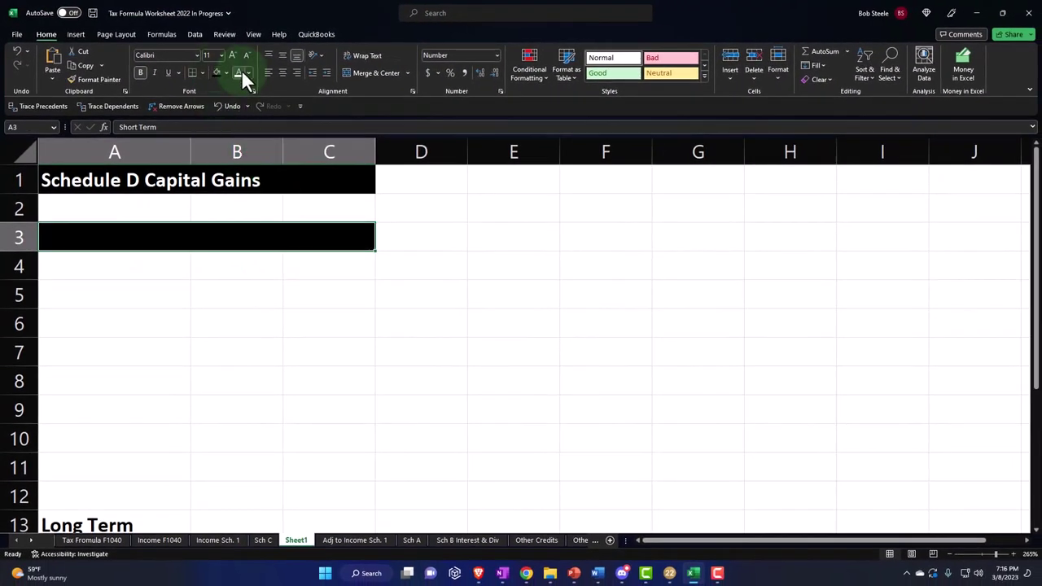
{"action": "left_click", "coordinate": [241, 72]}
{"action": "scroll", "coordinate": [233, 196], "scroll_direction": "down", "scroll_amount": 1}
{"action": "left_click_drag", "start_coordinate": [155, 437], "coordinate": [301, 439]}
{"action": "left_click", "coordinate": [216, 73]}
{"action": "left_click", "coordinate": [239, 72]}
Shade the A4:C9 entry grid light teal and give it all borders.
{"action": "scroll", "coordinate": [245, 307], "scroll_direction": "up", "scroll_amount": 1}
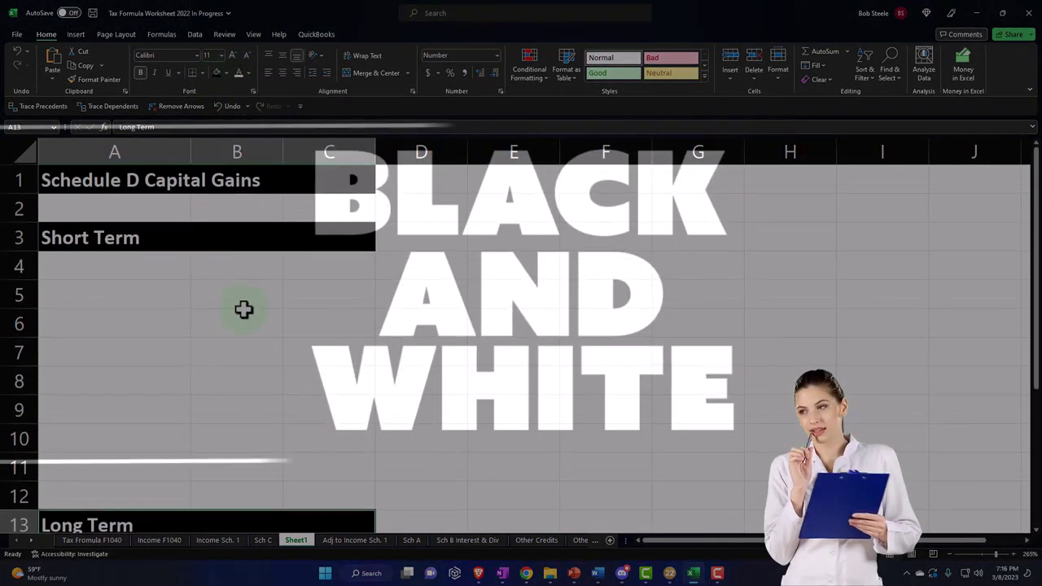
{"action": "left_click_drag", "start_coordinate": [310, 273], "coordinate": [319, 352]}
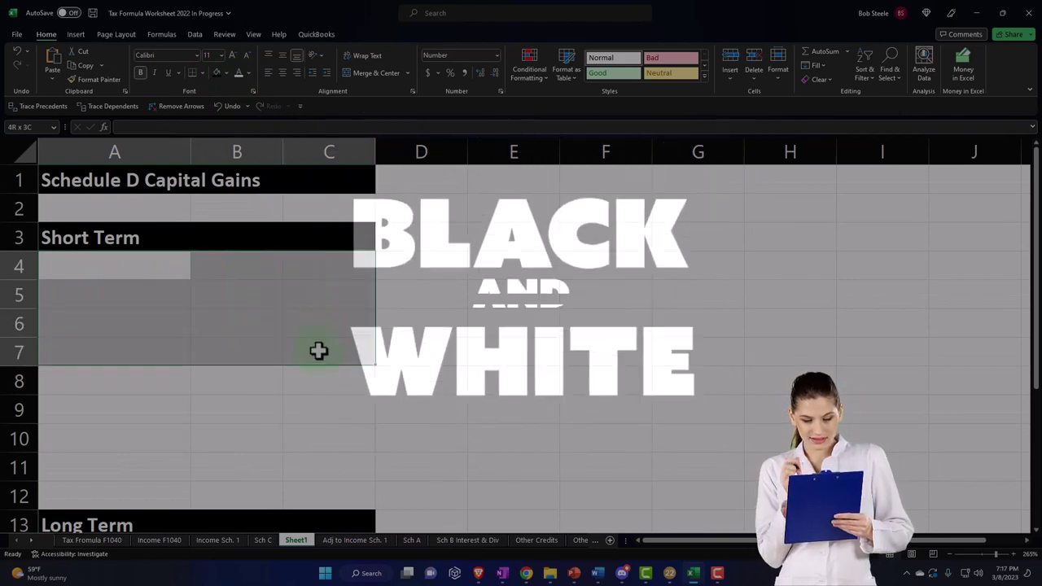
{"action": "left_click_drag", "start_coordinate": [318, 391], "coordinate": [317, 398]}
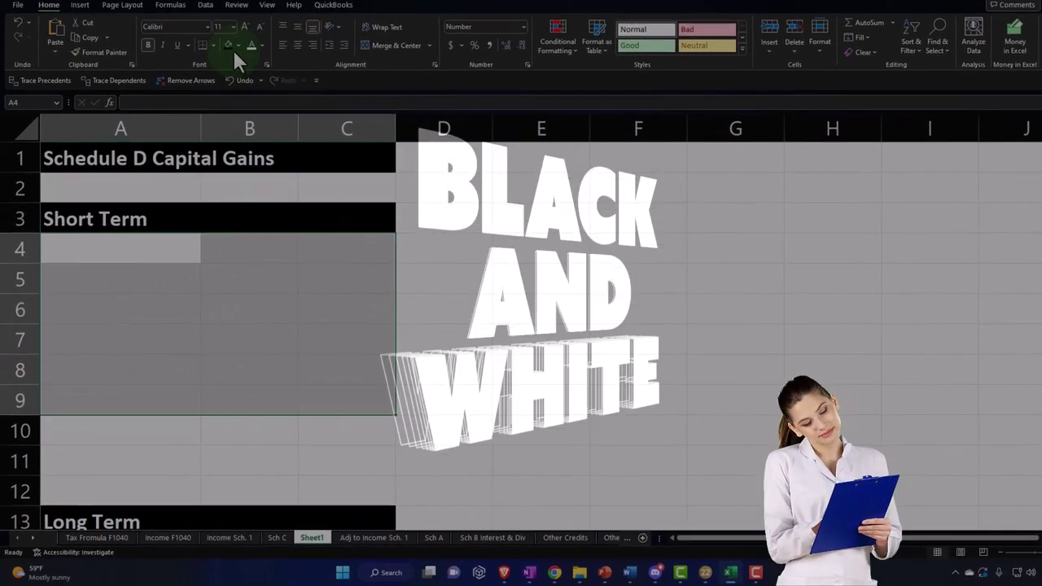
{"action": "left_click", "coordinate": [238, 45]}
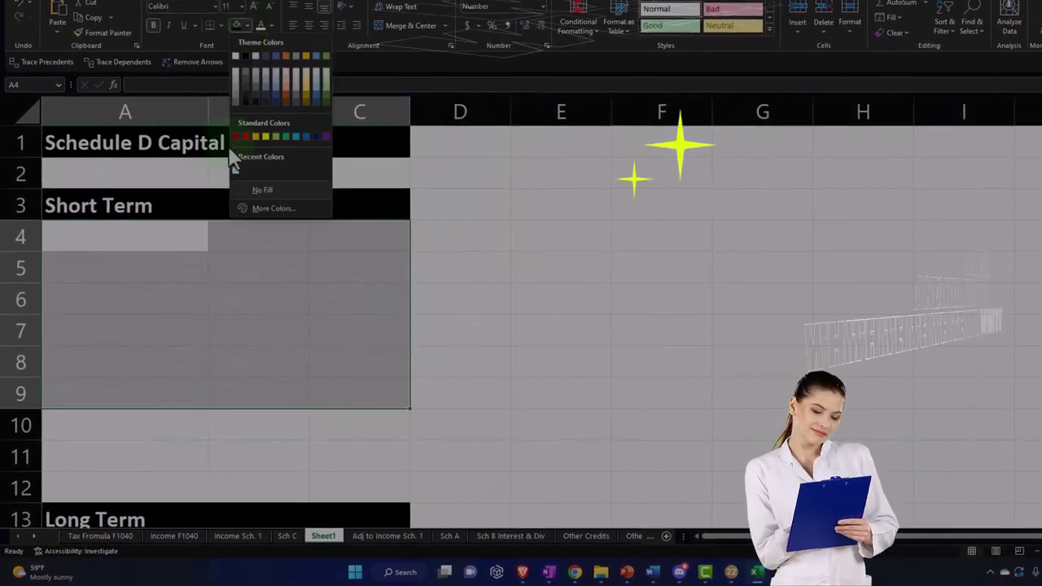
{"action": "left_click", "coordinate": [235, 174]}
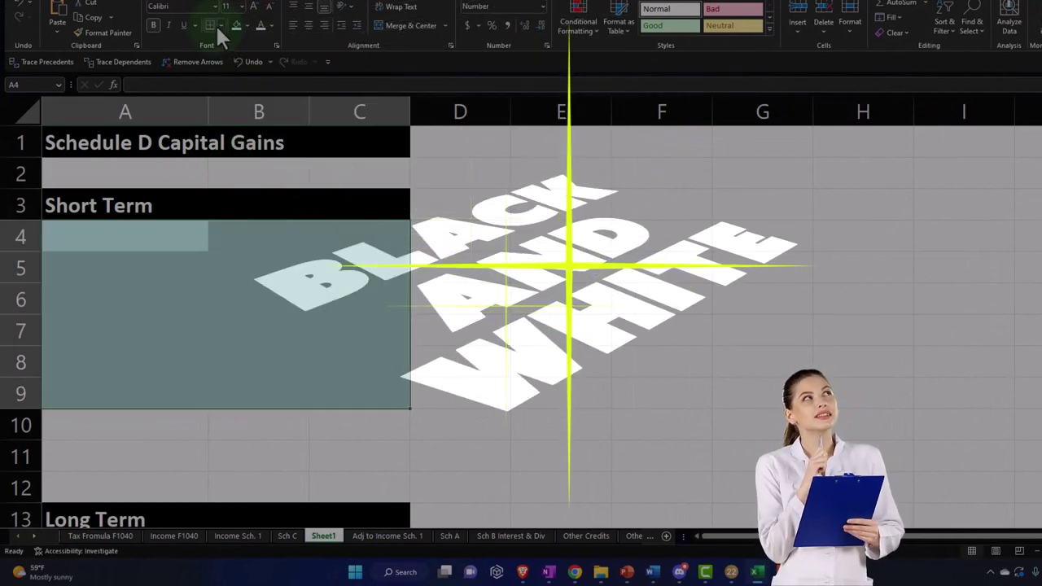
{"action": "left_click", "coordinate": [220, 25]}
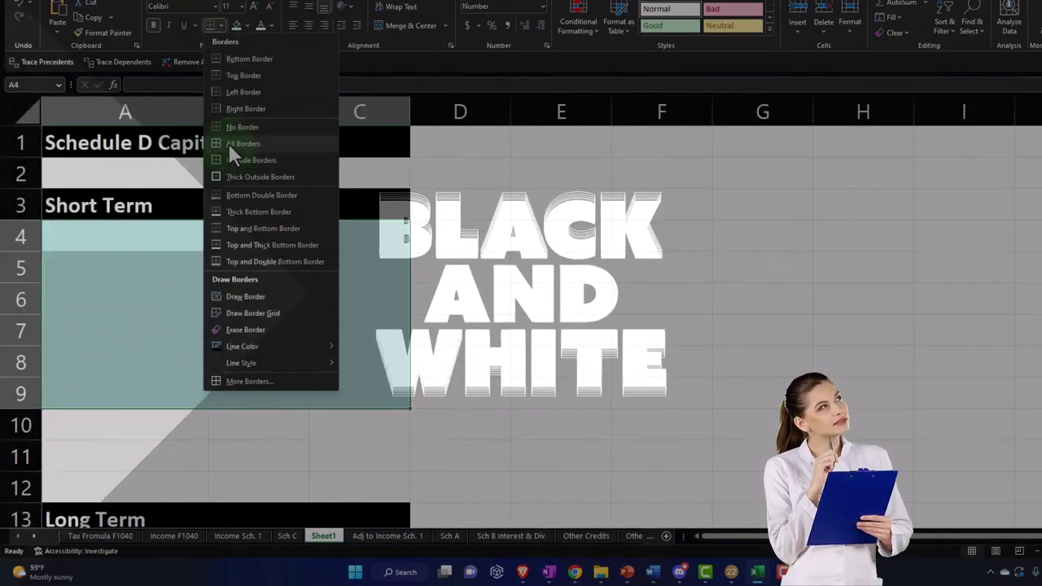
{"action": "left_click", "coordinate": [229, 143]}
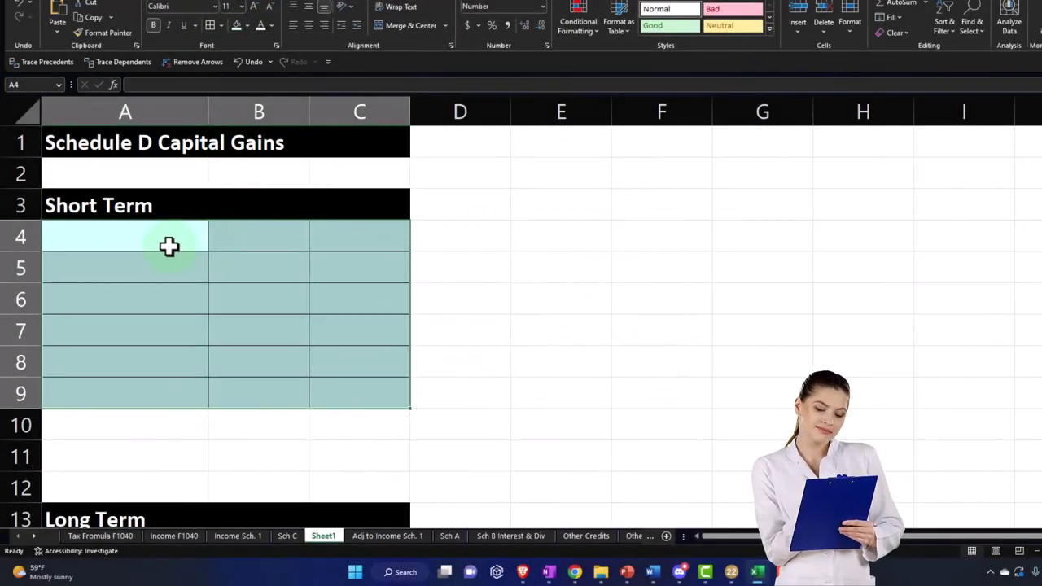
Label B3:D3 Sales Price, Cost and Gain or Loss, widen columns B and D, and copy column C's formatting onto D3:D9.
{"action": "left_click", "coordinate": [257, 203]}
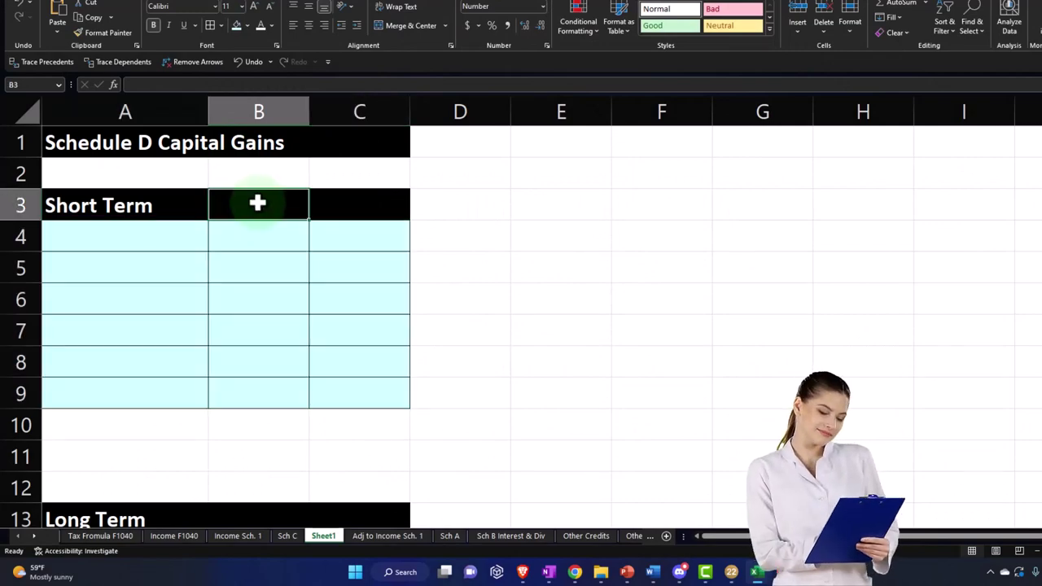
{"action": "type", "text": "Sales"}
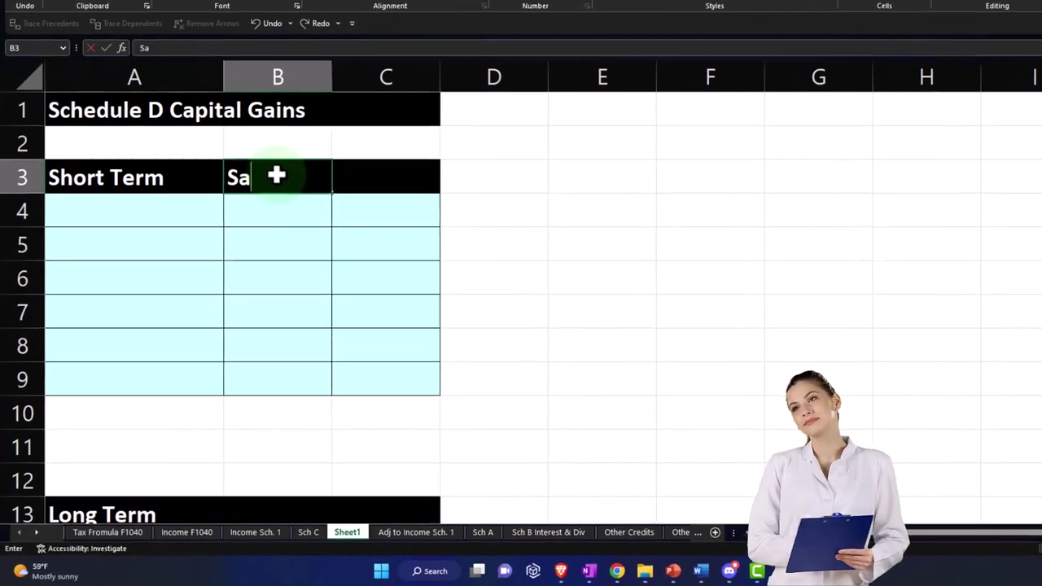
{"action": "type", "text": " Price"}
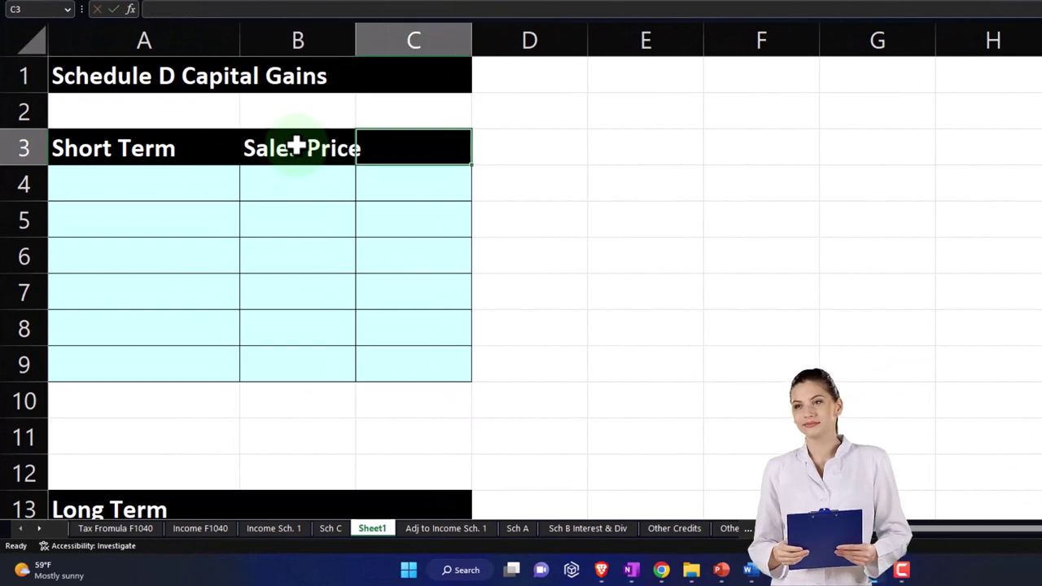
{"action": "left_click_drag", "start_coordinate": [360, 37], "coordinate": [371, 38]}
{"action": "type", "text": "Cost"}
{"action": "key", "text": "Tab"}
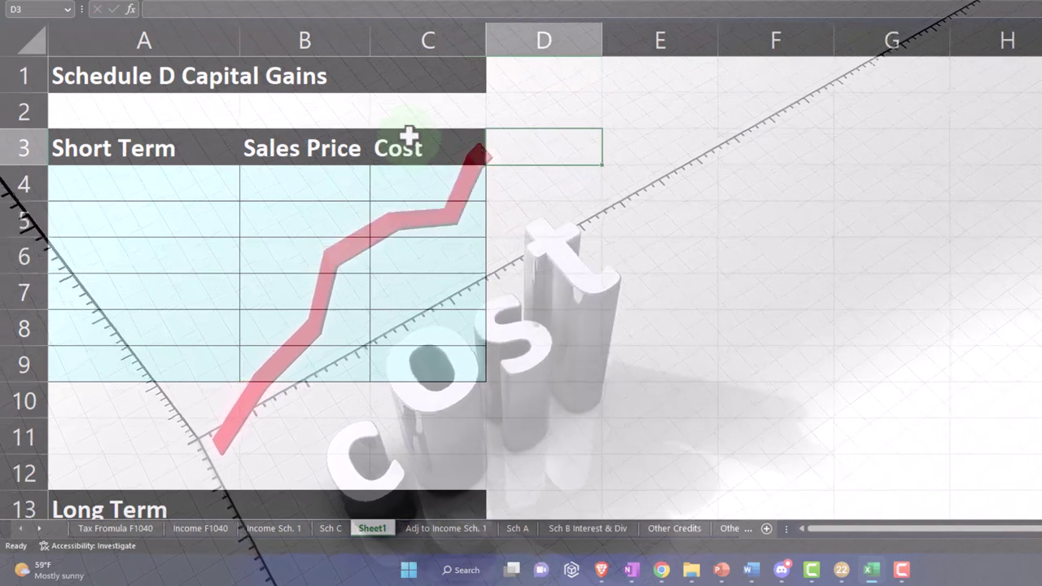
{"action": "type", "text": "Gain or Loss"}
{"action": "key", "text": "Return"}
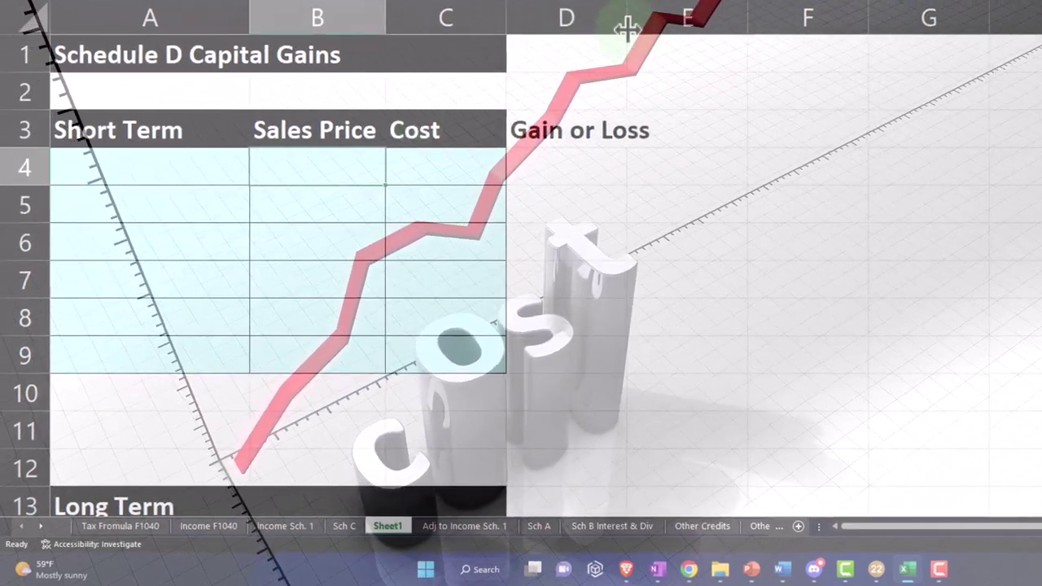
{"action": "left_click_drag", "start_coordinate": [629, 30], "coordinate": [652, 29]}
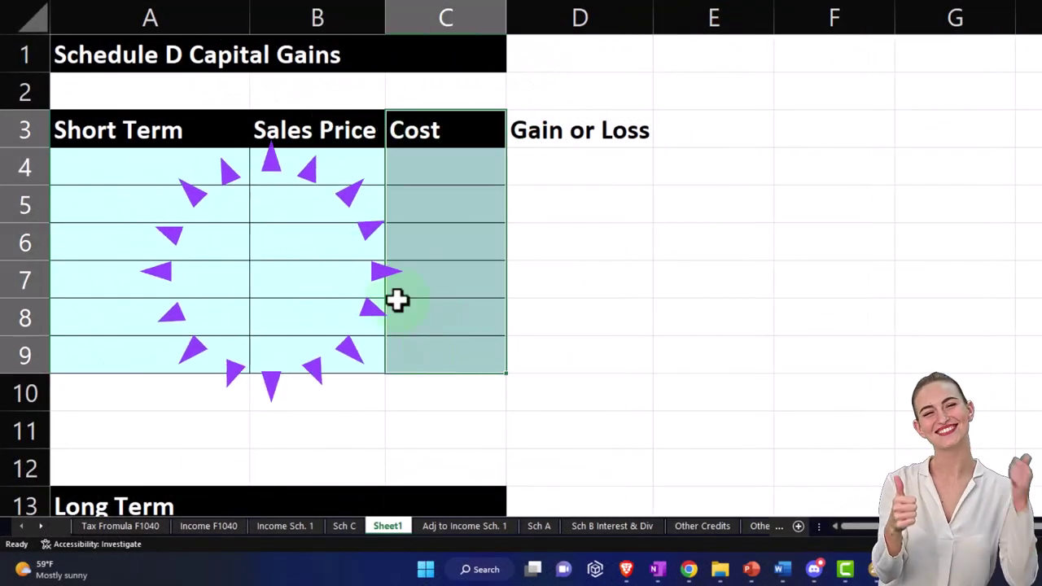
{"action": "left_click", "coordinate": [585, 132]}
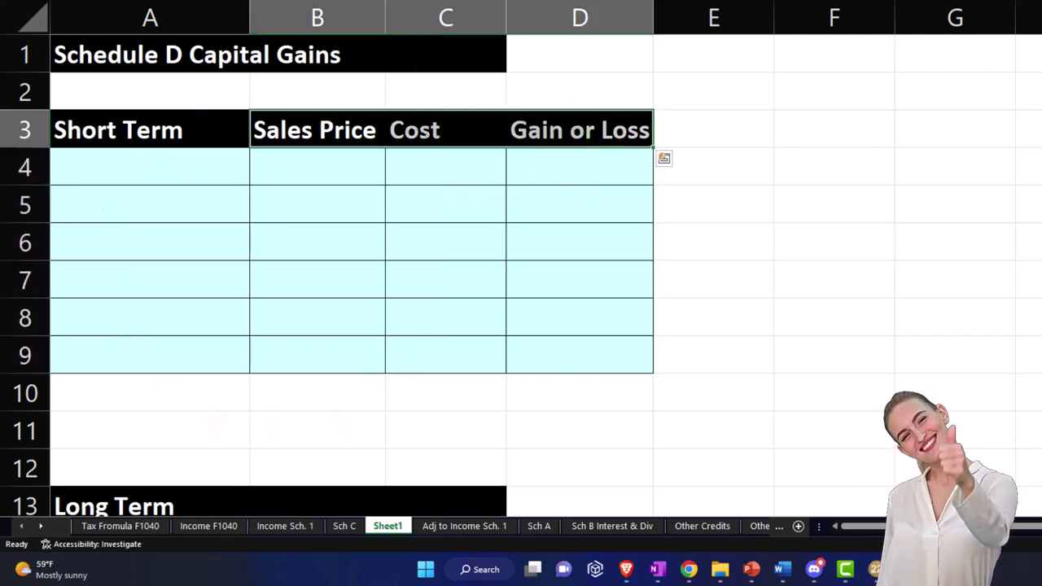
Copy the Sales Price, Cost and Gain or Loss headings into B13 for the Long Term section.
{"action": "scroll", "coordinate": [423, 212], "scroll_direction": "down", "scroll_amount": 1}
{"action": "scroll", "coordinate": [383, 159], "scroll_direction": "up", "scroll_amount": 1}
{"action": "scroll", "coordinate": [350, 147], "scroll_direction": "up", "scroll_amount": 1}
{"action": "key", "text": "ctrl+c"}
{"action": "scroll", "coordinate": [553, 228], "scroll_direction": "down", "scroll_amount": 1}
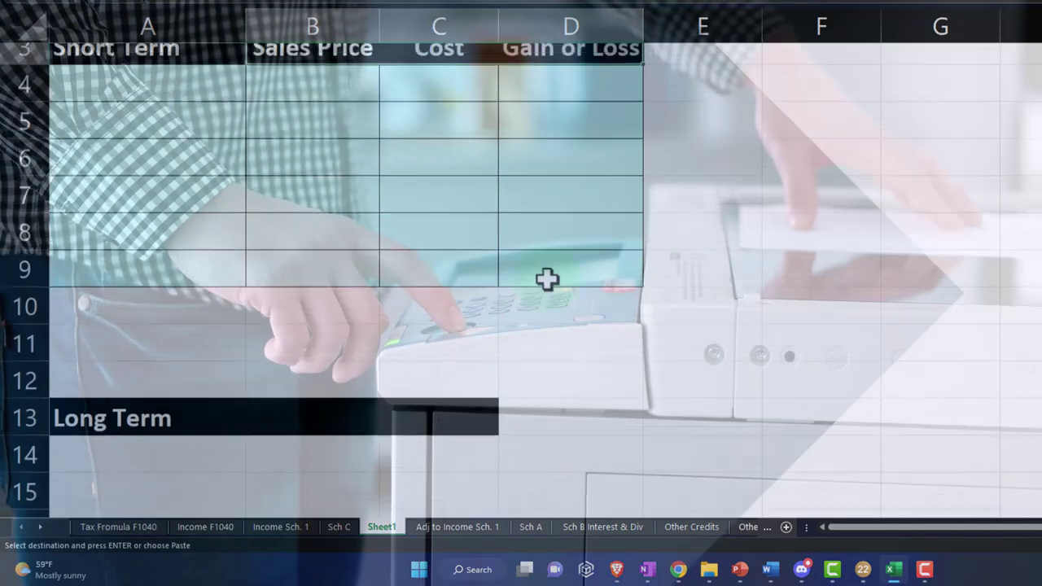
{"action": "left_click", "coordinate": [334, 391]}
{"action": "key", "text": "ctrl+v"}
Give the Long Term entry grid A14:D20 all borders.
{"action": "scroll", "coordinate": [335, 391], "scroll_direction": "down", "scroll_amount": 1}
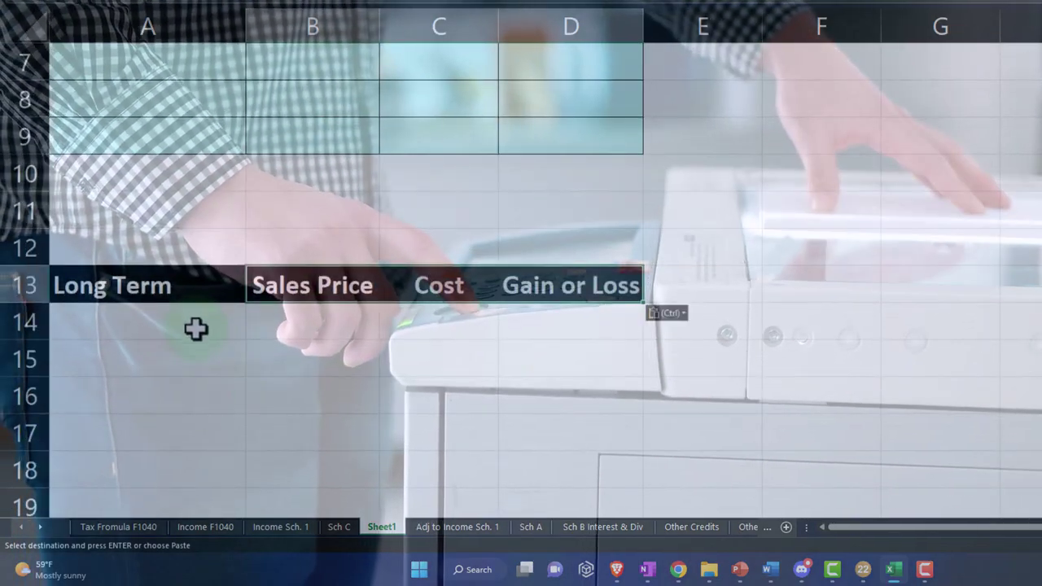
{"action": "mouse_move", "coordinate": [195, 326]}
{"action": "left_mouse_down"}
{"action": "mouse_move", "coordinate": [465, 432]}
{"action": "mouse_move", "coordinate": [528, 509]}
{"action": "mouse_move", "coordinate": [518, 547]}
{"action": "mouse_move", "coordinate": [523, 540]}
{"action": "left_mouse_up"}
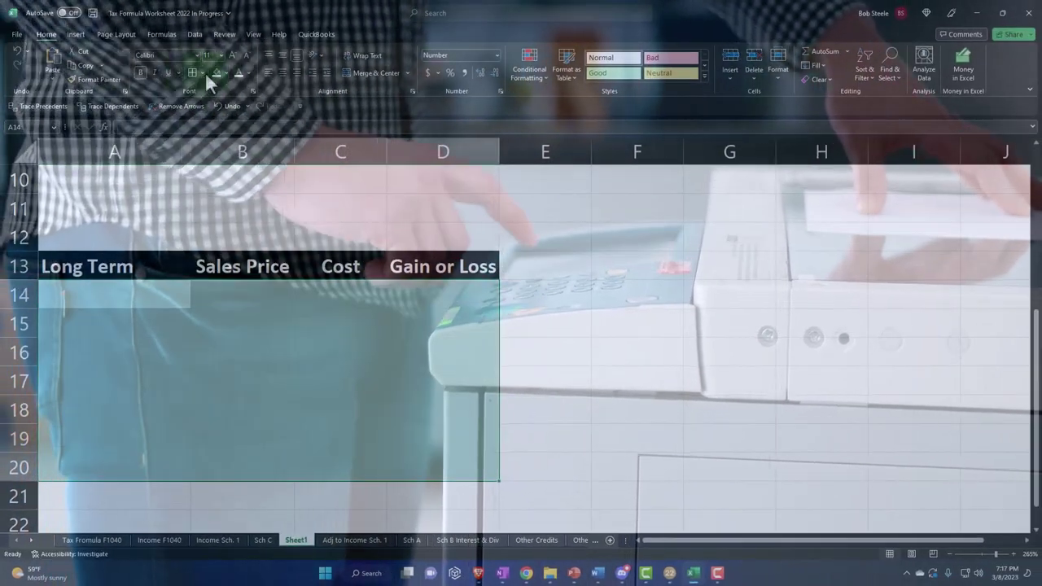
{"action": "left_click", "coordinate": [195, 72]}
{"action": "scroll", "coordinate": [198, 310], "scroll_direction": "up", "scroll_amount": 2}
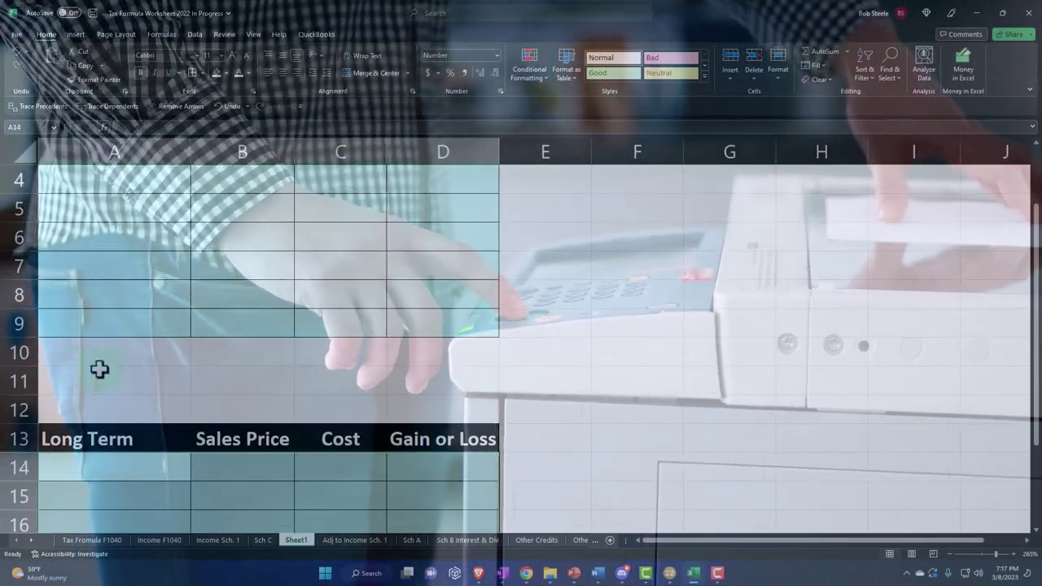
{"action": "left_click", "coordinate": [79, 358]}
{"action": "scroll", "coordinate": [168, 430], "scroll_direction": "up", "scroll_amount": 1}
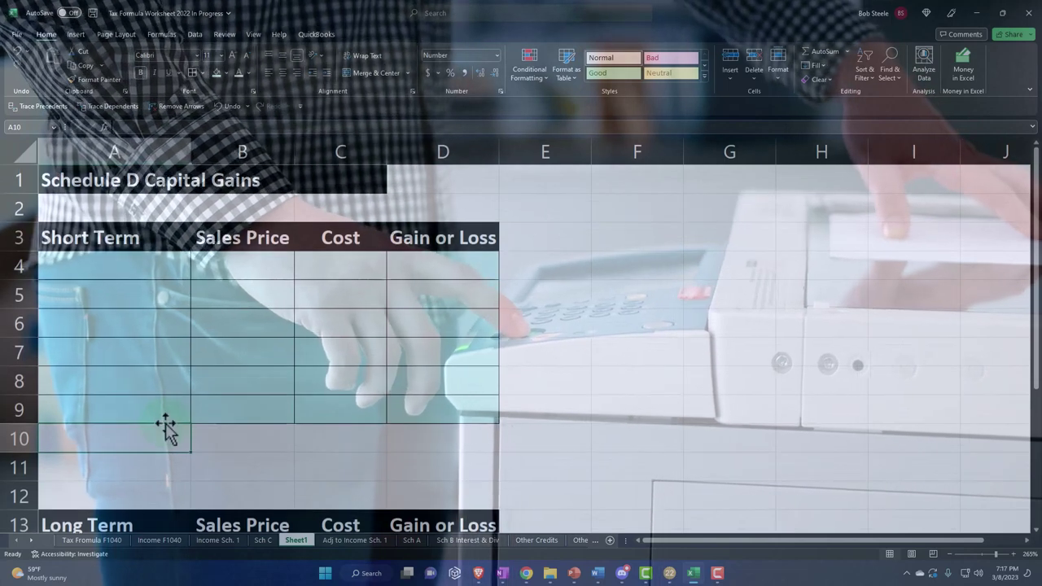
Label row 10 Total Short Term Capital Gains, with the D4:D9 sum in E10.
{"action": "type", "text": "Total Short Term"}
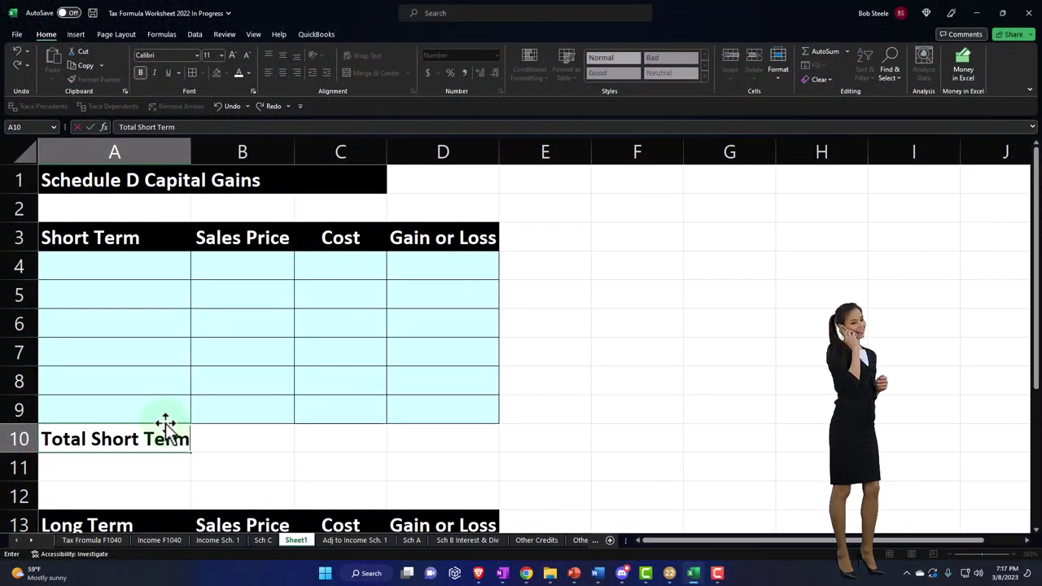
{"action": "type", "text": " Capital Gain"}
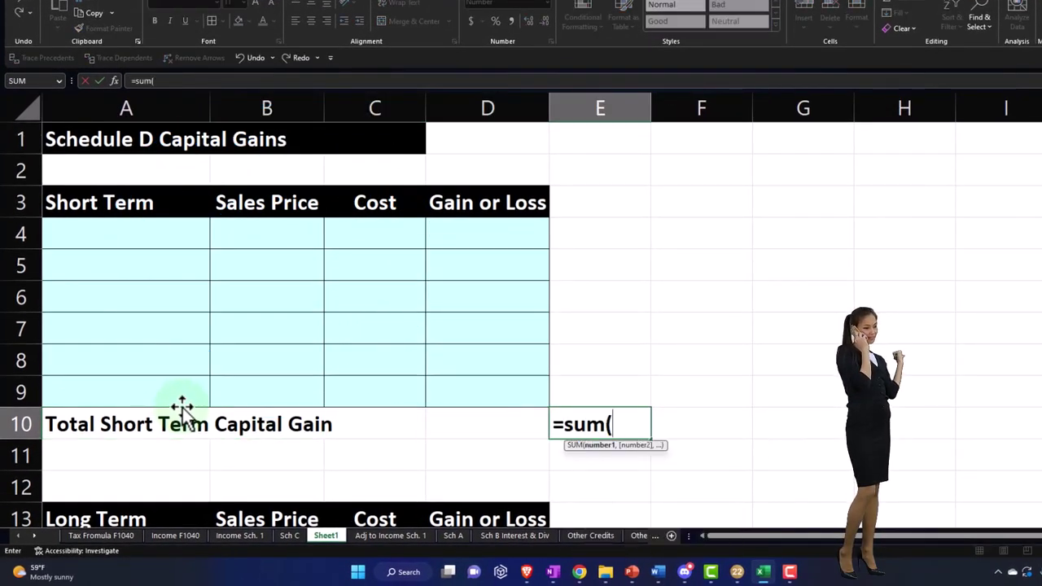
{"action": "key", "text": "Return"}
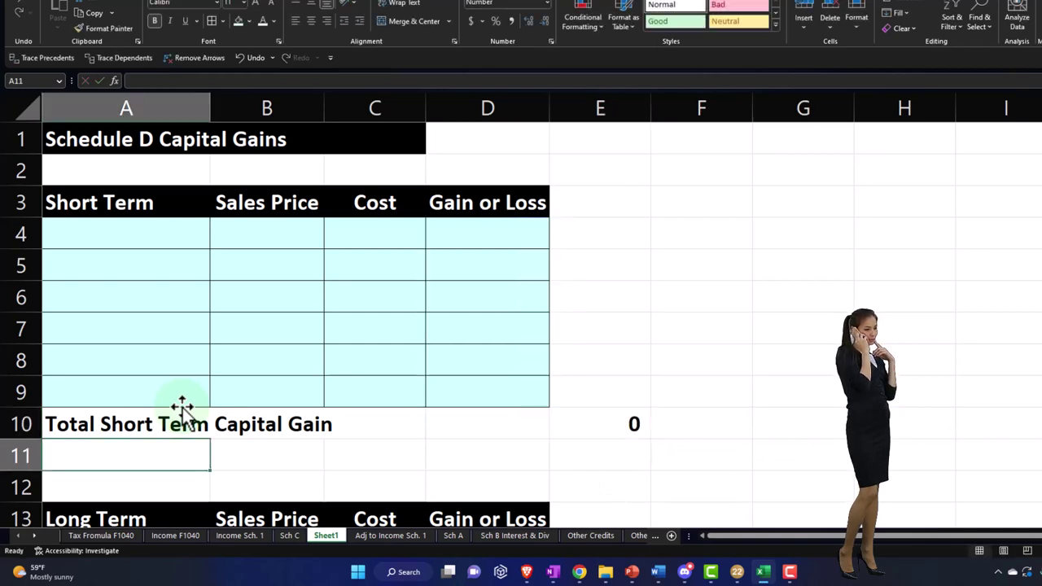
{"action": "key", "text": "Down"}
{"action": "key", "text": "Down"}
{"action": "key", "text": "Down"}
{"action": "key", "text": "Down"}
{"action": "key", "text": "Down"}
{"action": "key", "text": "Down"}
{"action": "key", "text": "Down"}
{"action": "key", "text": "Down"}
{"action": "key", "text": "Down"}
{"action": "key", "text": "Down"}
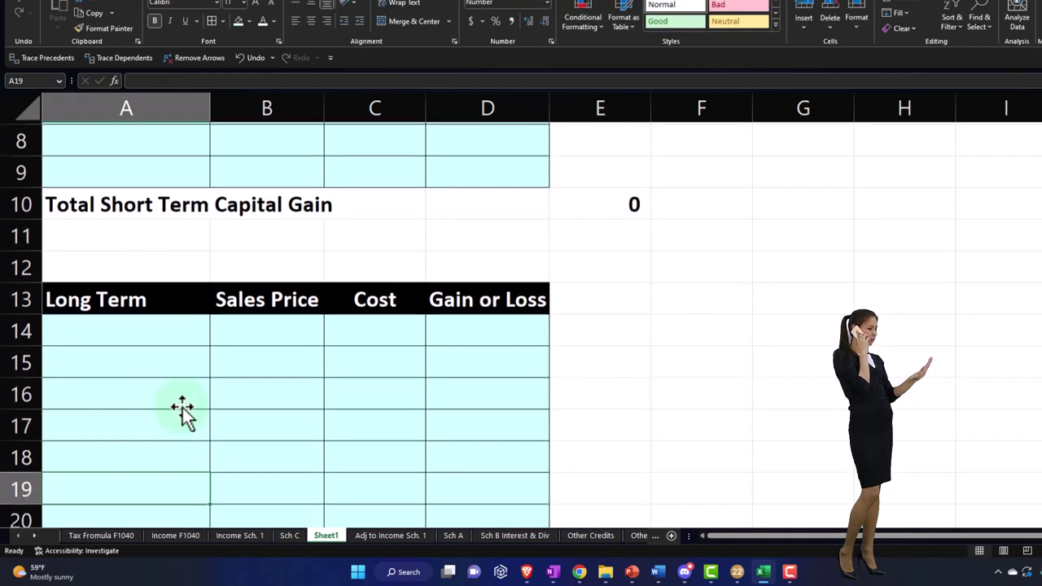
{"action": "key", "text": "Up"}
Label A21 Total Long Term Capital Gains and sum D14:D20 in E21.
{"action": "type", "text": "Total Long t"}
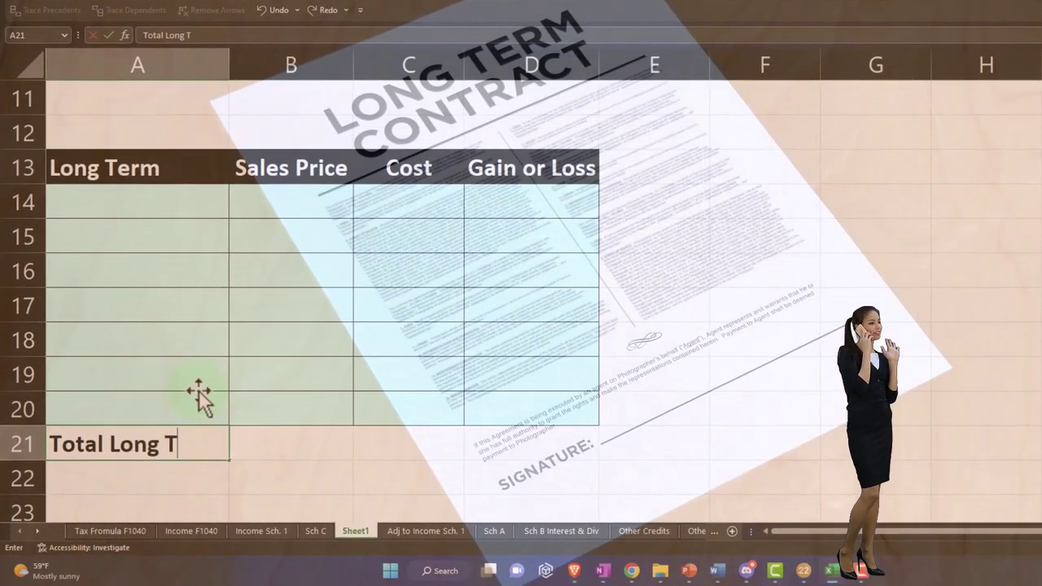
{"action": "type", "text": "erm Capi"}
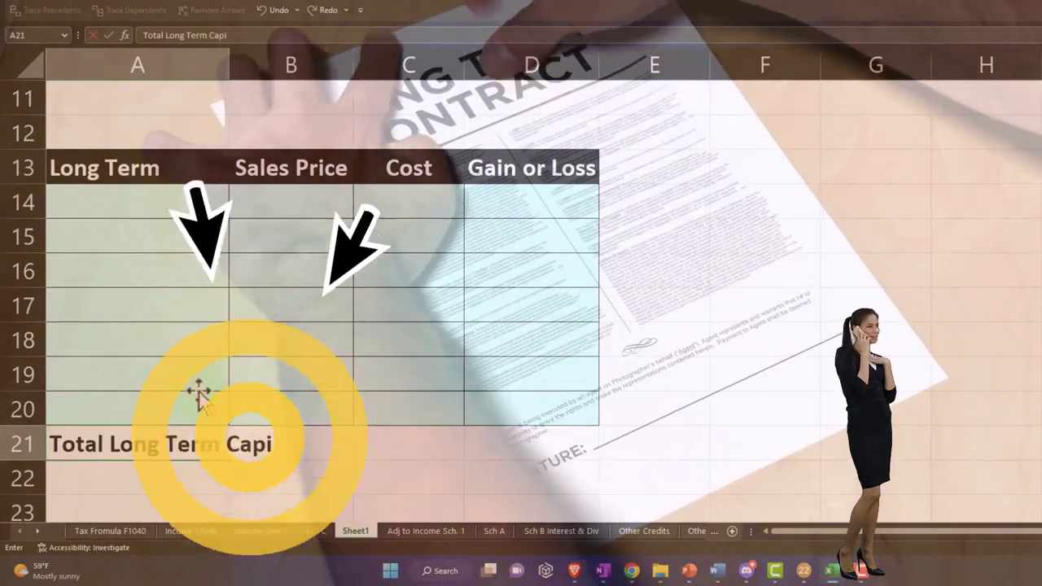
{"action": "type", "text": "tal Gains"}
{"action": "key", "text": "Tab"}
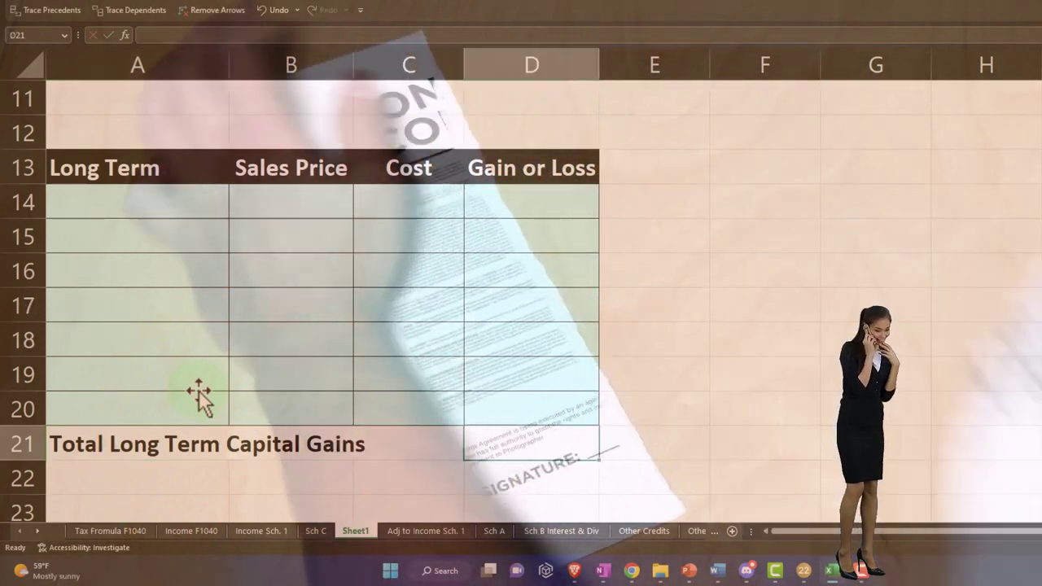
{"action": "type", "text": "=sum"}
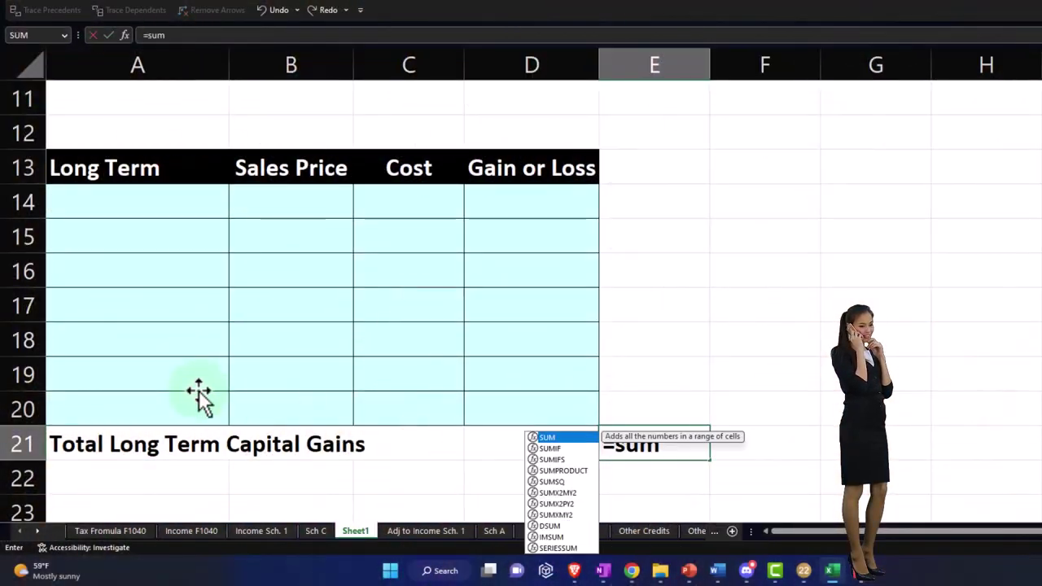
{"action": "key", "text": "shift+Up"}
{"action": "key", "text": "shift+Up"}
{"action": "key", "text": "shift+Up"}
{"action": "key", "text": "Return"}
{"action": "key", "text": "Return"}
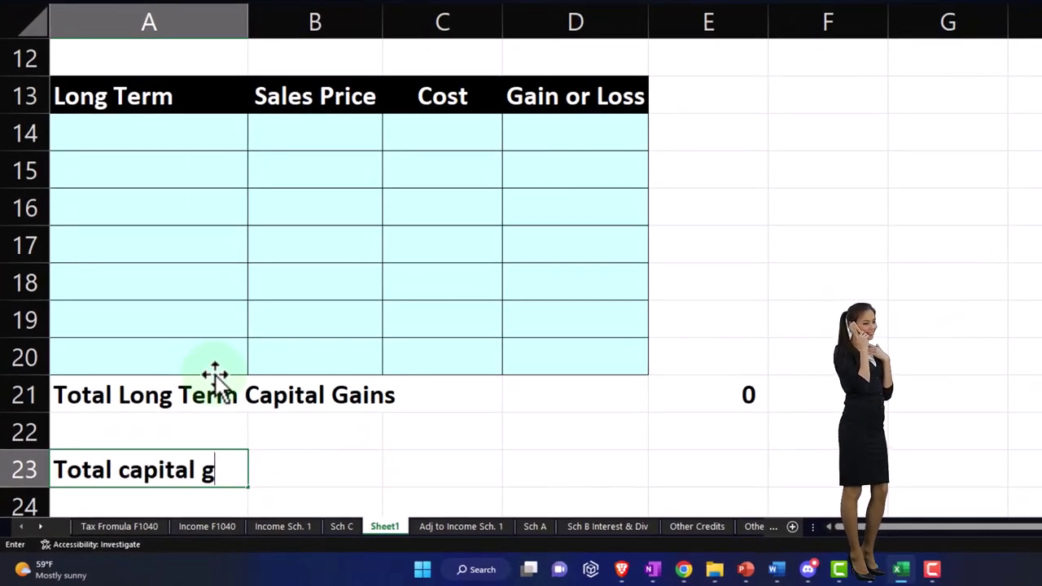
Add a Total capital gains row with E23 summing the gain totals above.
{"action": "type", "text": "Total capital gains"}
{"action": "key", "text": "Right"}
{"action": "key", "text": "Right"}
{"action": "key", "text": "Right"}
{"action": "key", "text": "Right"}
{"action": "type", "text": "=sum("}
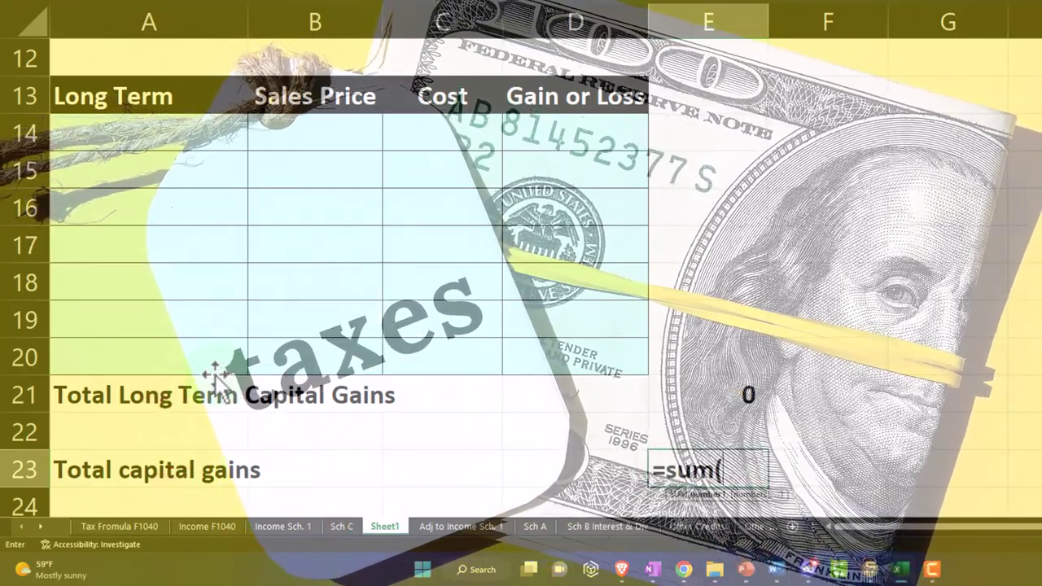
{"action": "key", "text": "Up"}
{"action": "key", "text": "shift+Up"}
{"action": "key", "text": "shift+Up"}
{"action": "key", "text": "shift+Up"}
{"action": "key", "text": "shift+Up"}
{"action": "key", "text": "shift+Up"}
{"action": "key", "text": "shift+Up"}
{"action": "key", "text": "shift+Up"}
{"action": "key", "text": "shift+Up"}
{"action": "key", "text": "shift+Up"}
{"action": "key", "text": "shift+Up"}
{"action": "key", "text": "shift+Up"}
{"action": "key", "text": "shift+Up"}
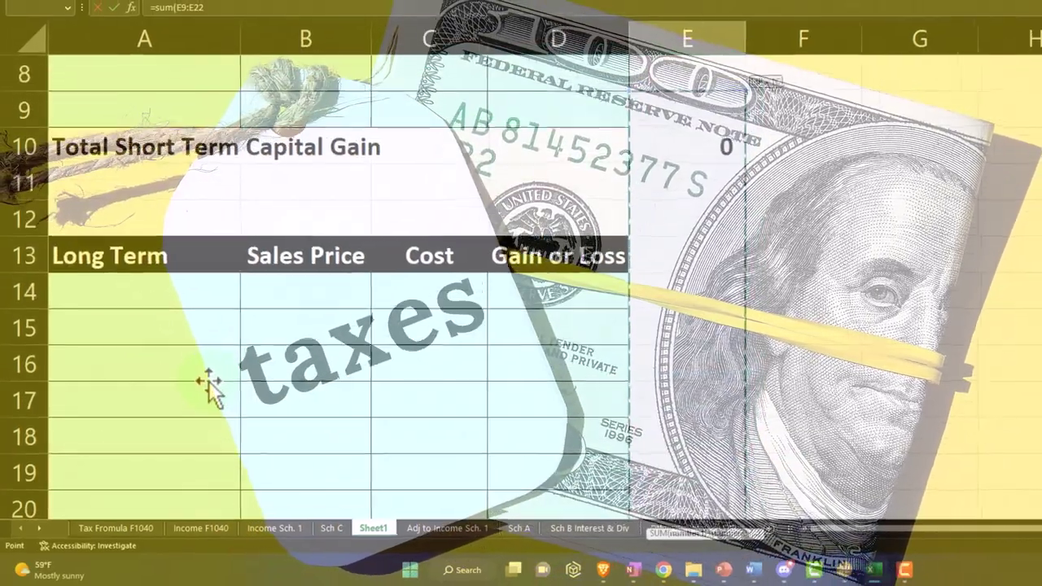
{"action": "key", "text": "Return"}
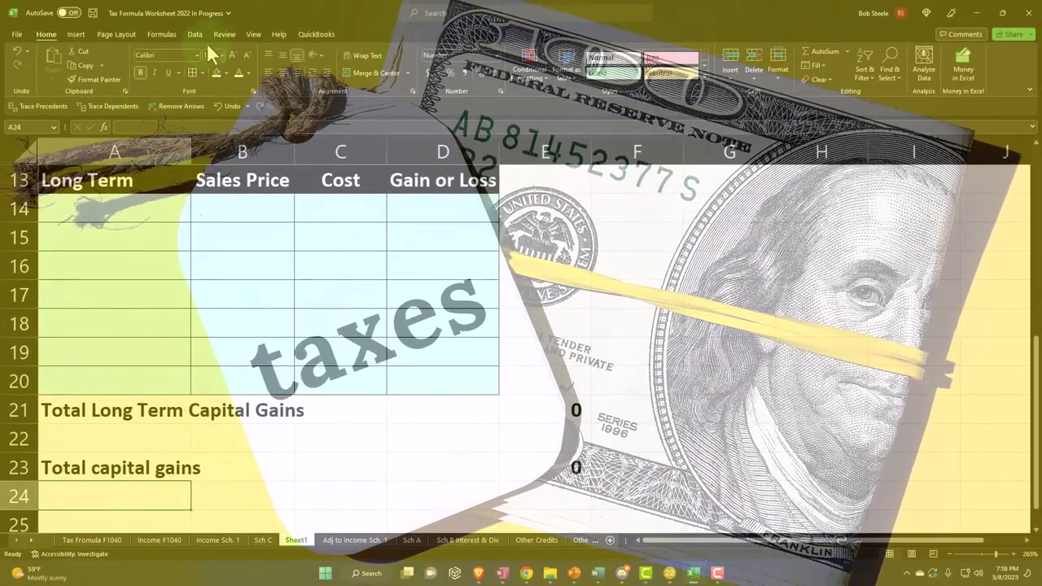
{"action": "left_click", "coordinate": [222, 35]}
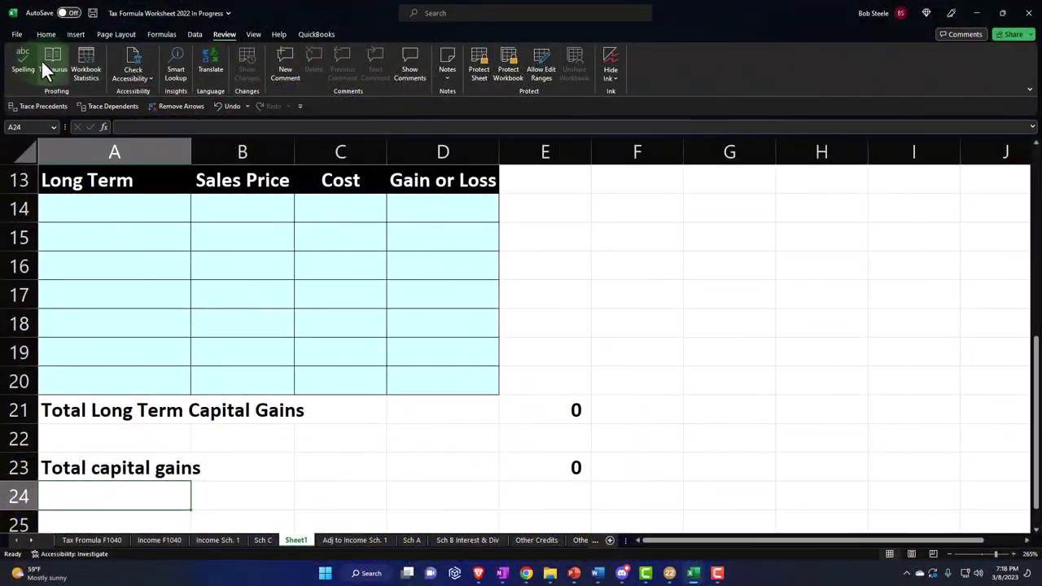
{"action": "left_click", "coordinate": [17, 60]}
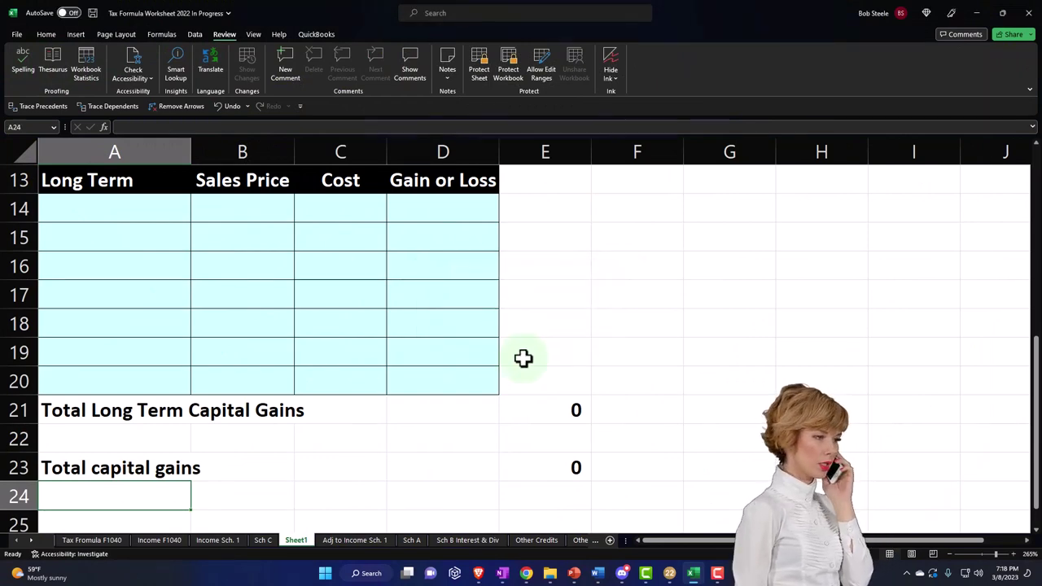
Enter the first long-term sale in row 14: 1000 sales price, 300 cost, gain =B14-C14.
{"action": "scroll", "coordinate": [522, 376], "scroll_direction": "down", "scroll_amount": 1}
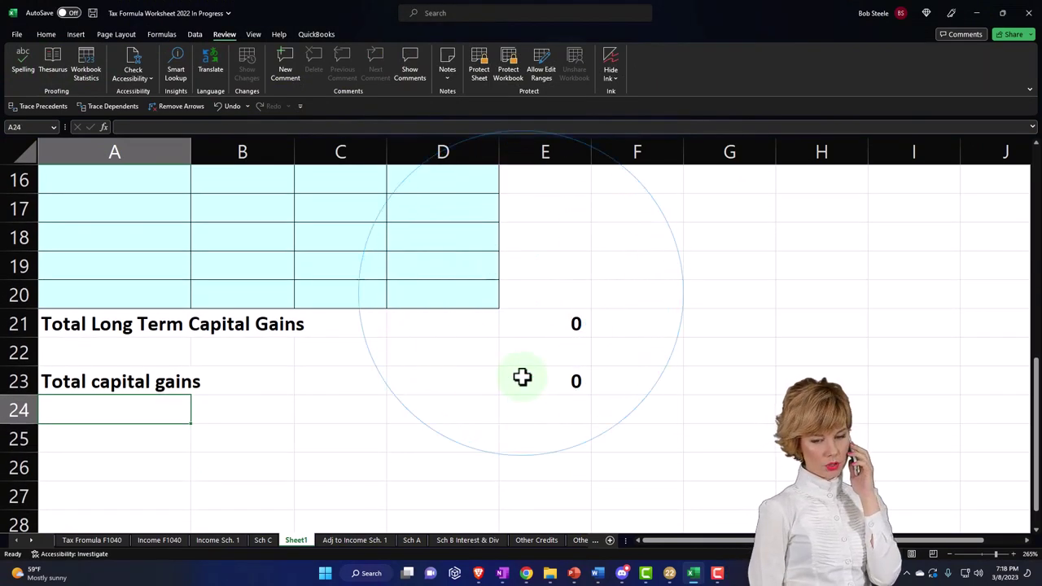
{"action": "scroll", "coordinate": [522, 376], "scroll_direction": "up", "scroll_amount": 4}
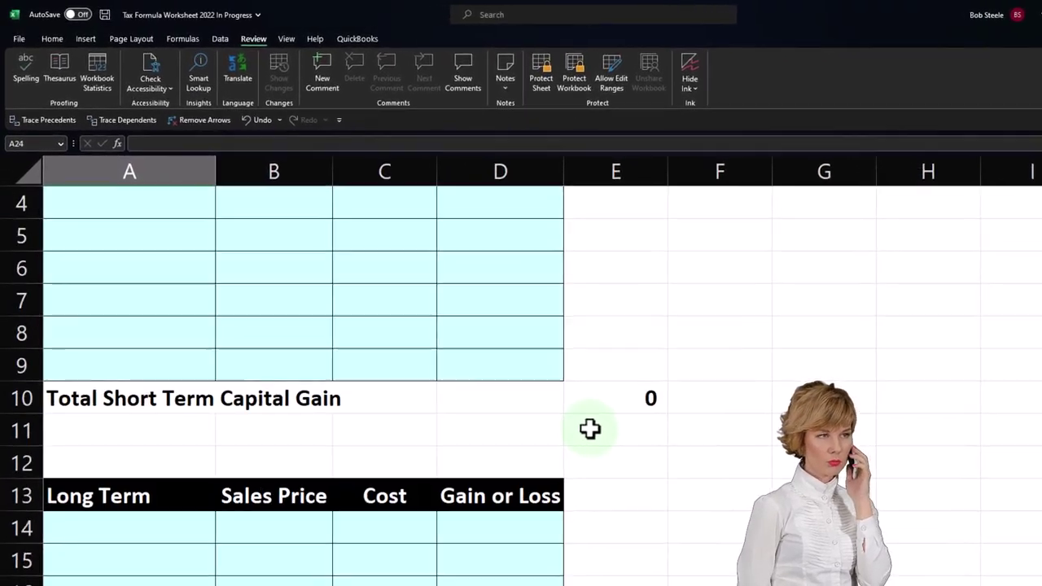
{"action": "scroll", "coordinate": [589, 429], "scroll_direction": "up", "scroll_amount": 1}
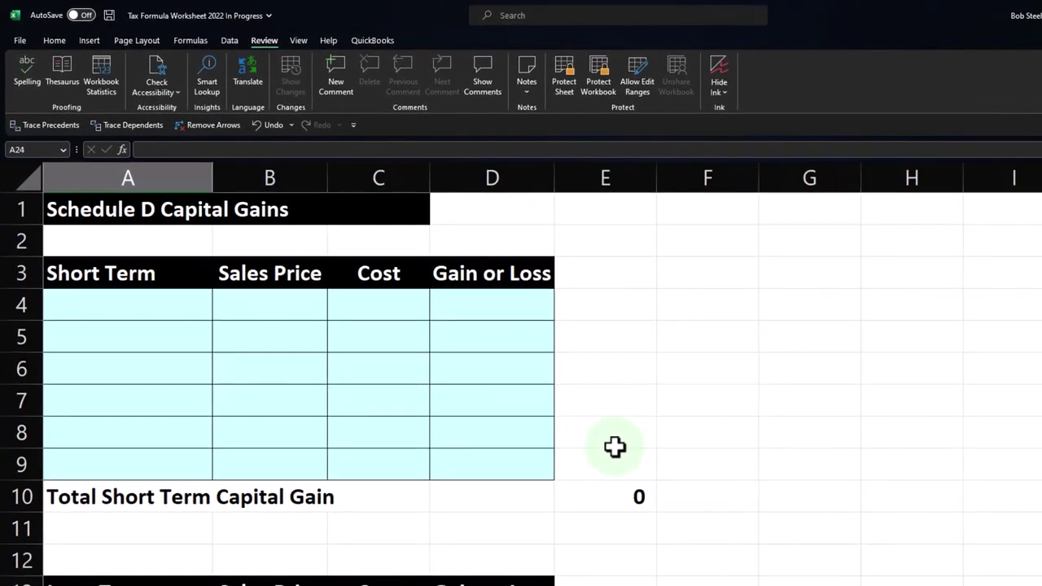
{"action": "scroll", "coordinate": [615, 447], "scroll_direction": "down", "scroll_amount": 1}
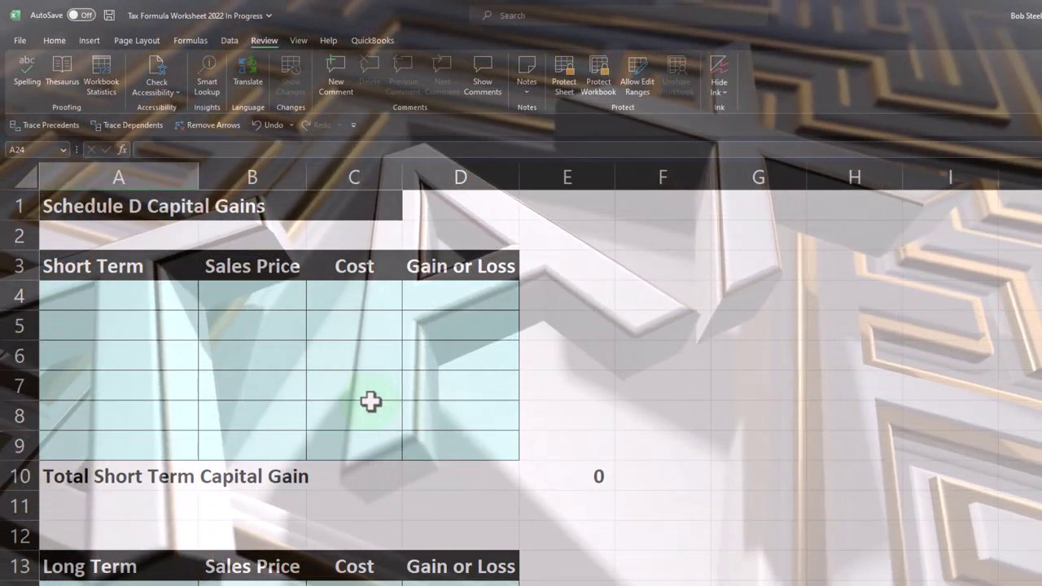
{"action": "scroll", "coordinate": [370, 400], "scroll_direction": "down", "scroll_amount": 1}
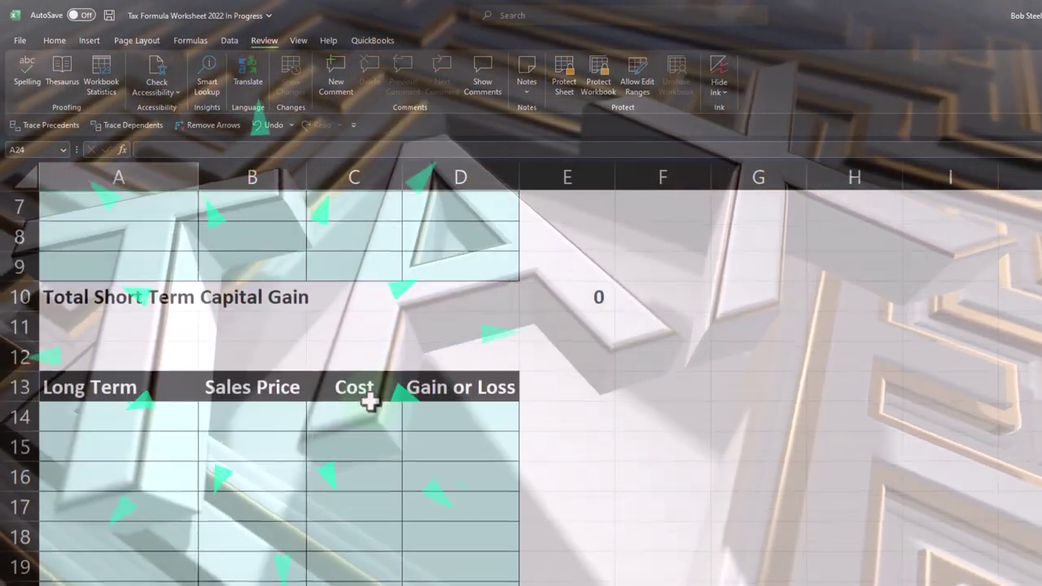
{"action": "scroll", "coordinate": [371, 400], "scroll_direction": "down", "scroll_amount": 1}
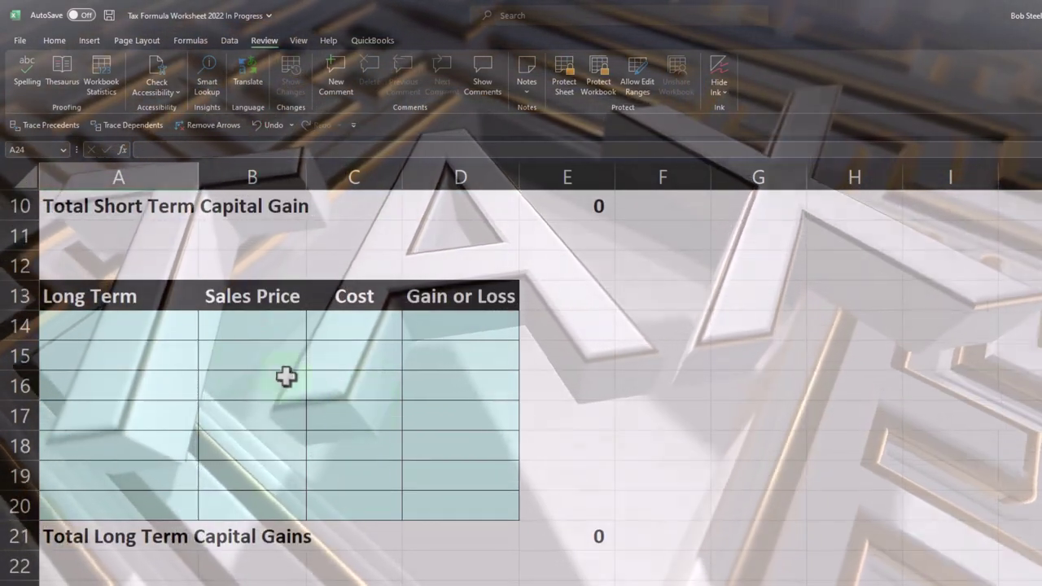
{"action": "left_click", "coordinate": [136, 332]}
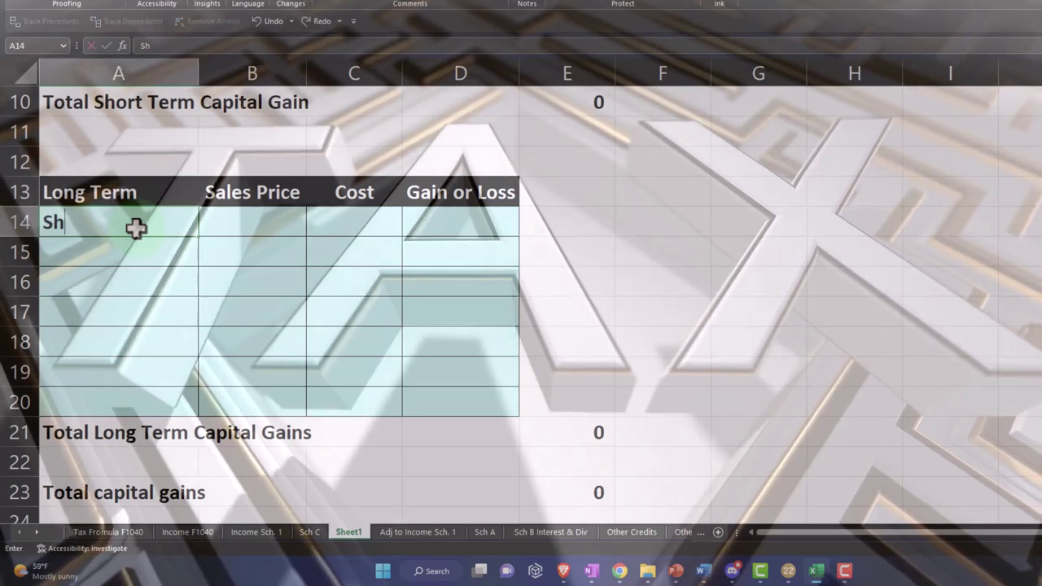
{"action": "key", "text": "Tab"}
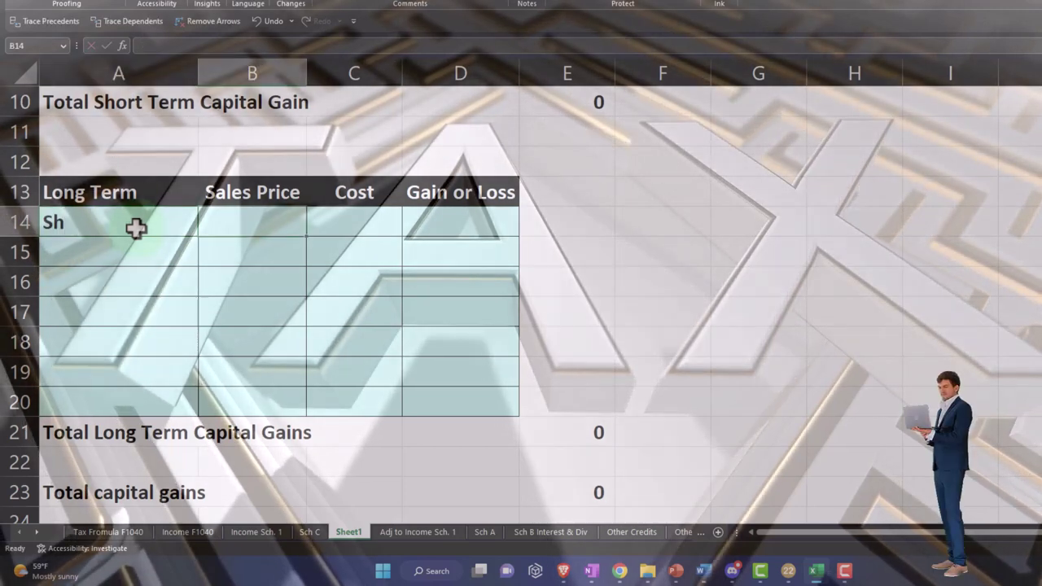
{"action": "type", "text": "1000"}
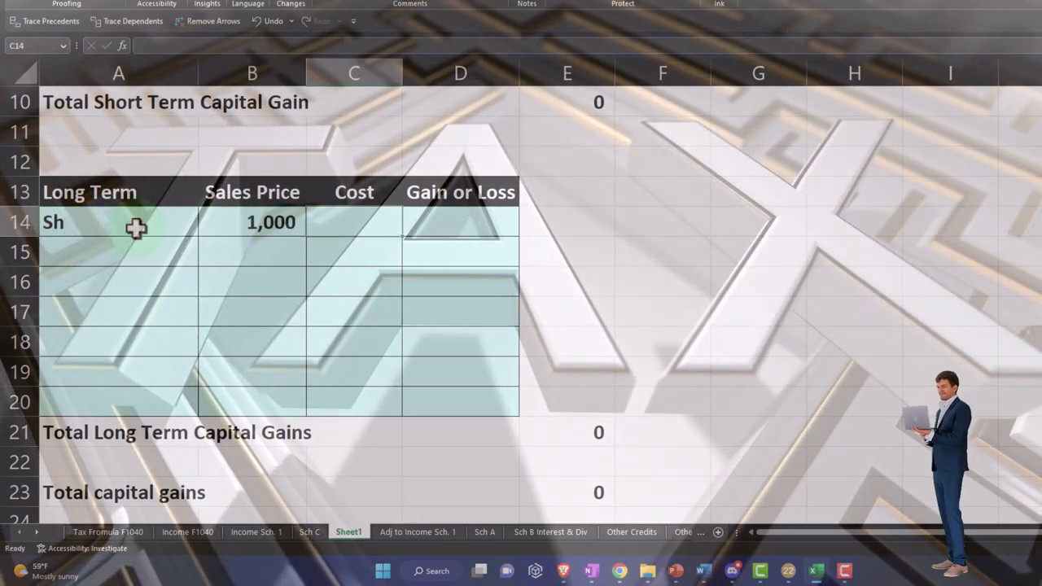
{"action": "type", "text": "300"}
{"action": "key", "text": "Tab"}
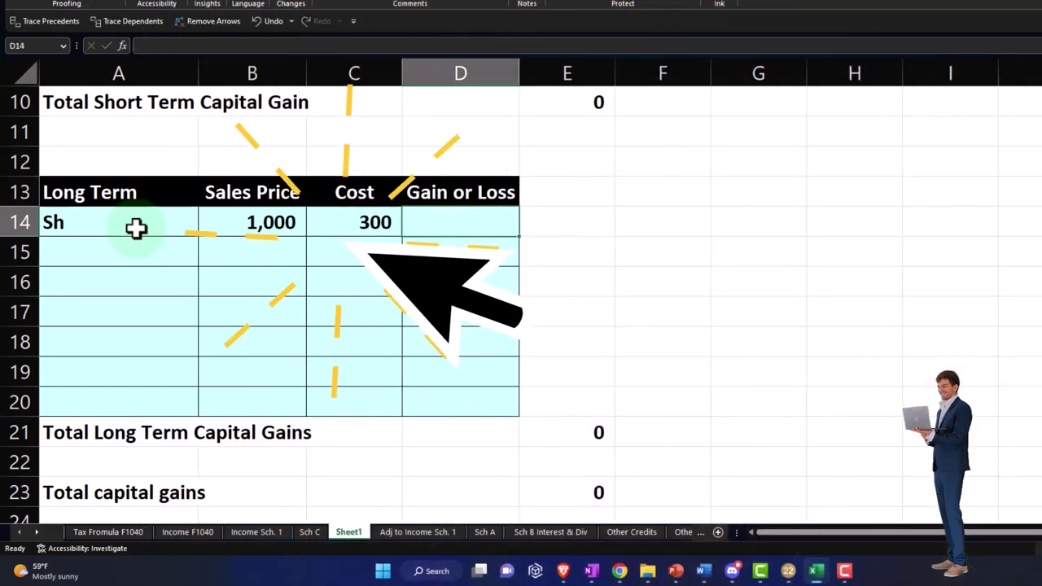
{"action": "type", "text": "="}
{"action": "key", "text": "Left"}
{"action": "key", "text": "Left"}
{"action": "type", "text": "-"}
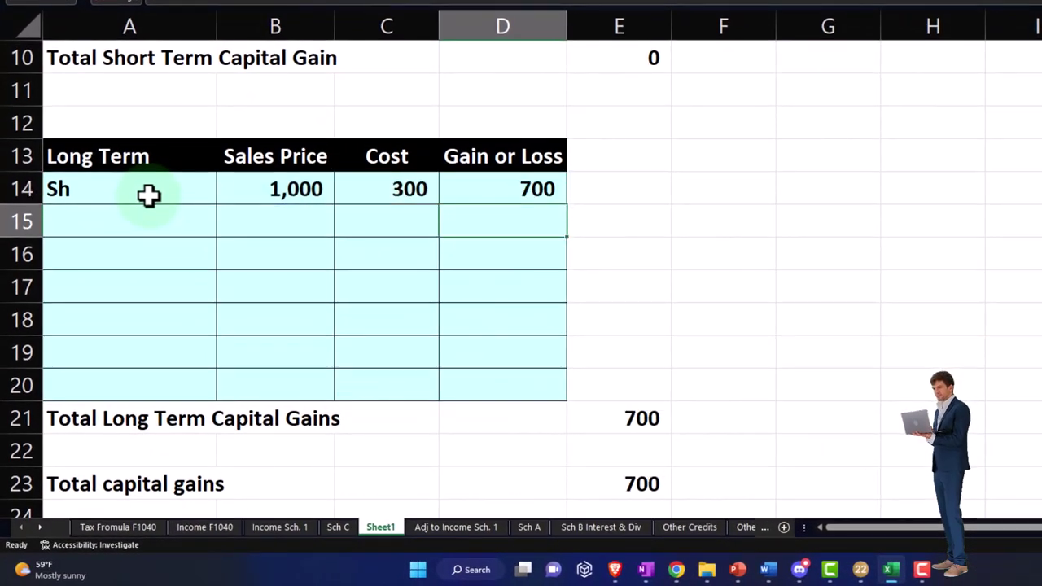
Add Sheet1!E23 capital gains to the income formula in D2 of Tax Formula F1040.
{"action": "left_click", "coordinate": [98, 529]}
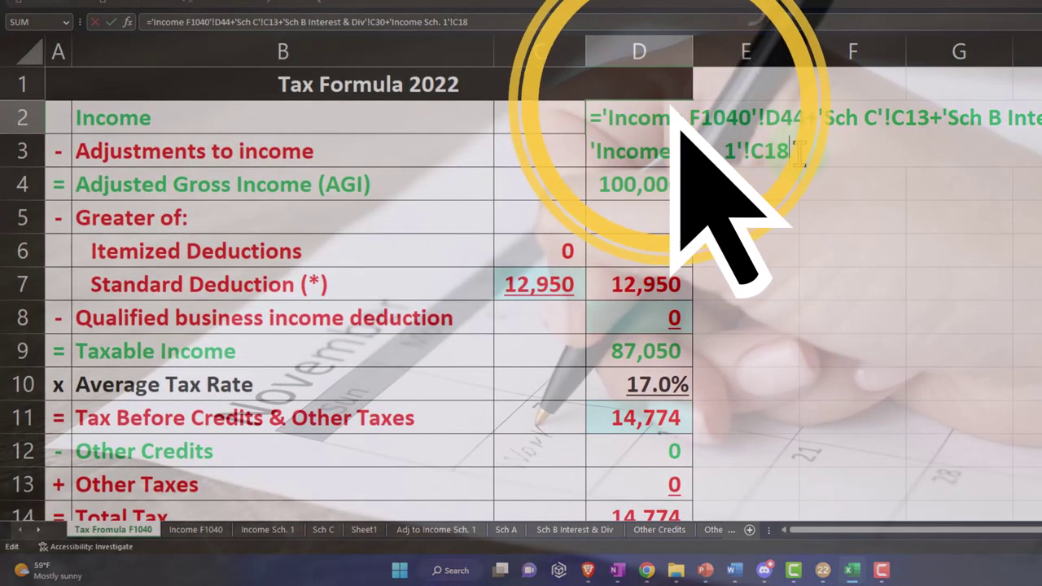
{"action": "type", "text": "+"}
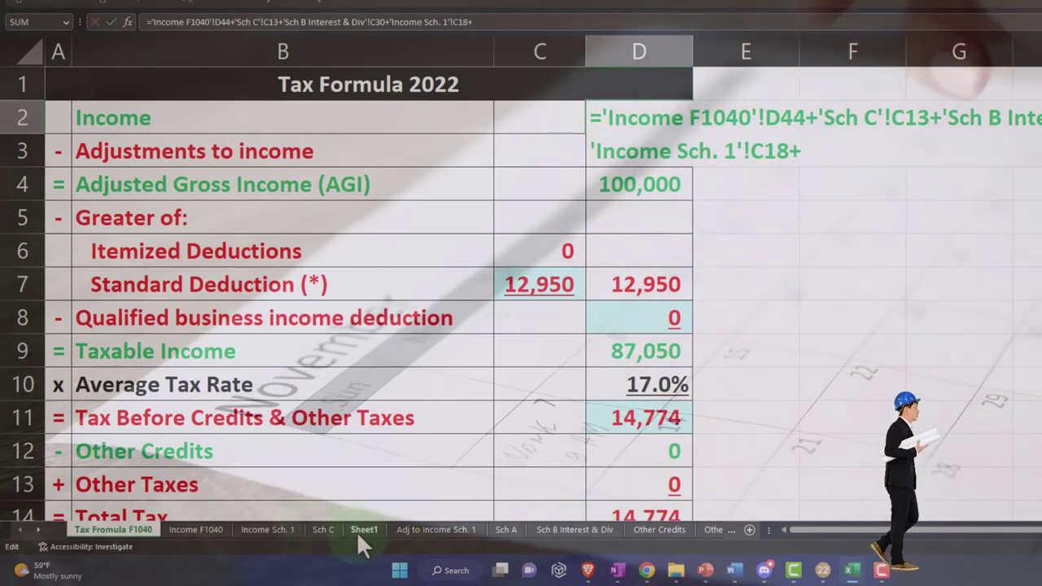
{"action": "left_click", "coordinate": [362, 530]}
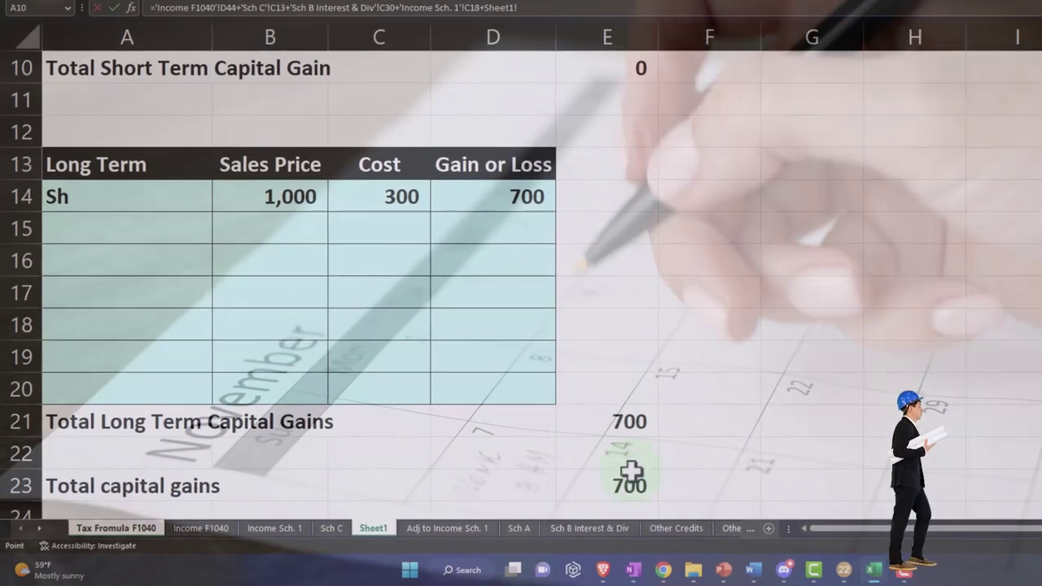
{"action": "left_click", "coordinate": [616, 487]}
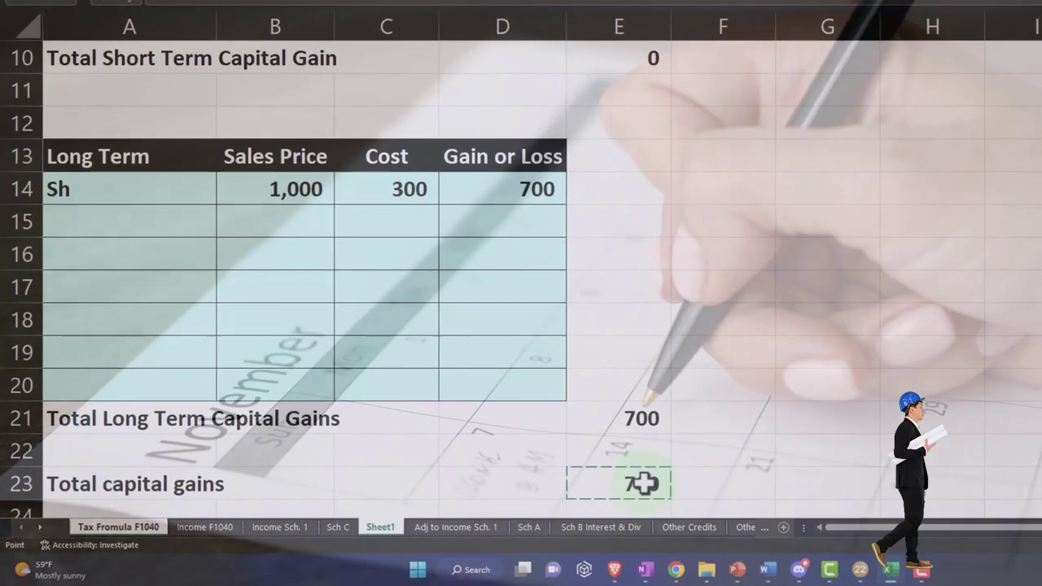
{"action": "key", "text": "Return"}
Rename Sheet1 to Sch D Cap Gains and review the C7 standard deduction formula.
{"action": "left_click", "coordinate": [381, 528]}
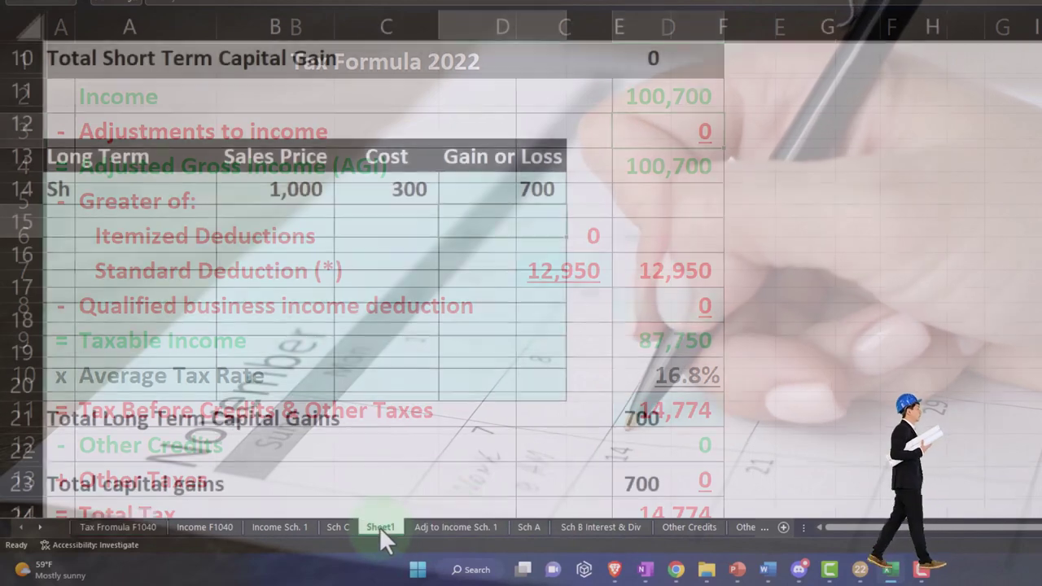
{"action": "type", "text": "Sch D Cap Gains"}
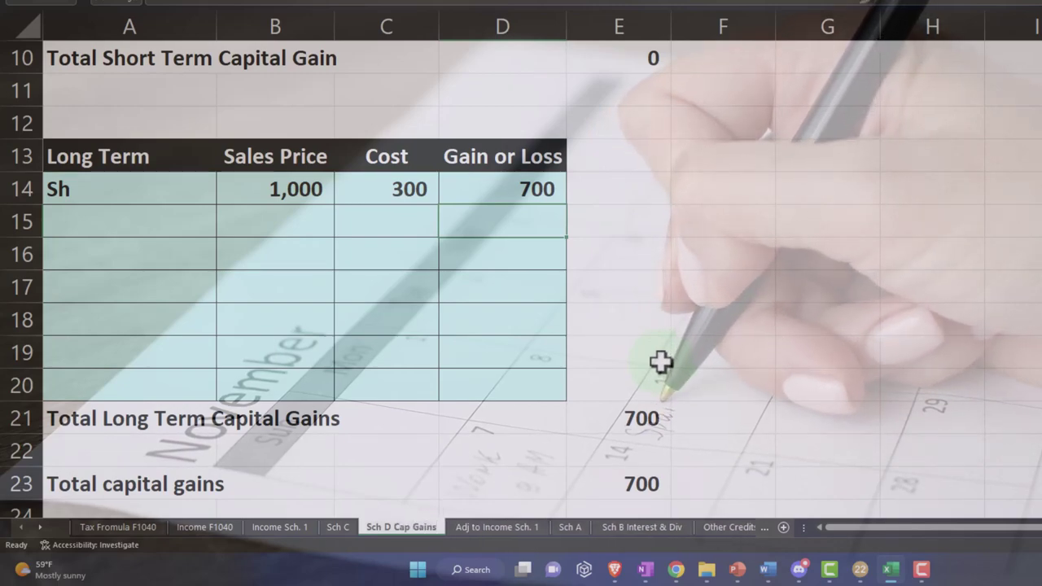
{"action": "left_click", "coordinate": [122, 527]}
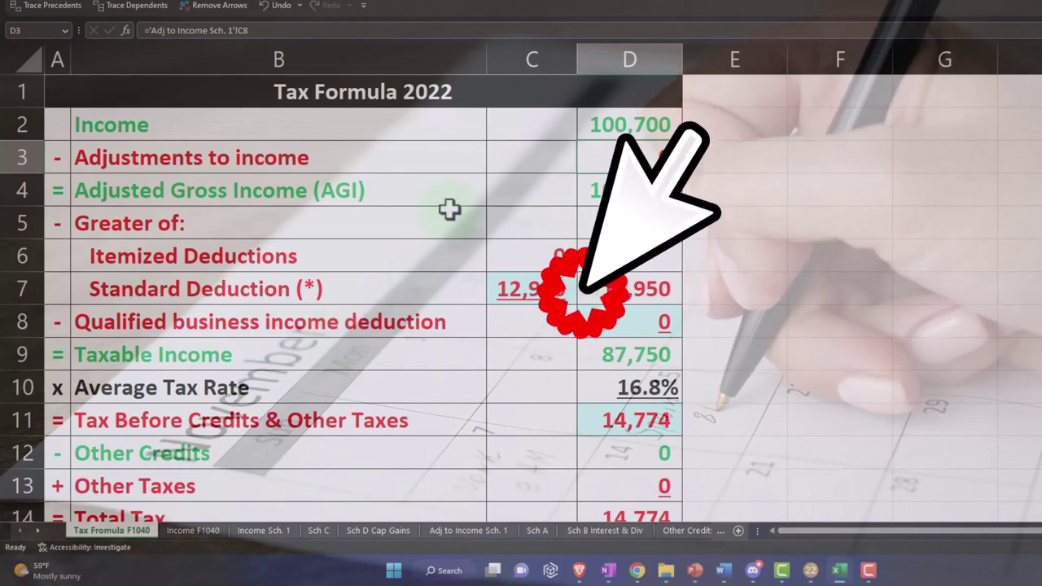
{"action": "left_click", "coordinate": [498, 289]}
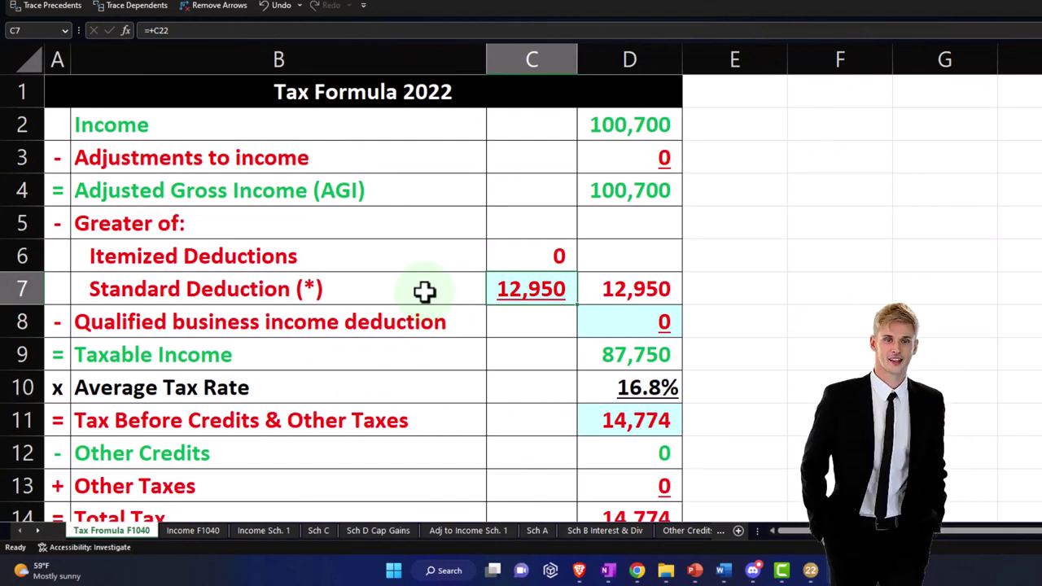
Check the B14 sales price on Sch D Cap Gains, then return to Tax Formula F1040.
{"action": "left_click", "coordinate": [387, 530]}
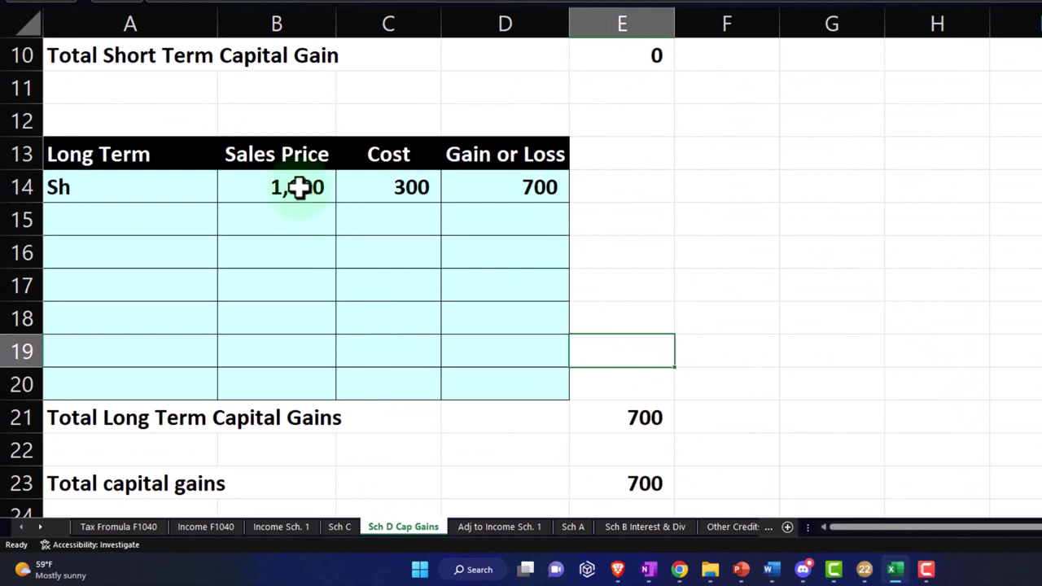
{"action": "left_click", "coordinate": [299, 188]}
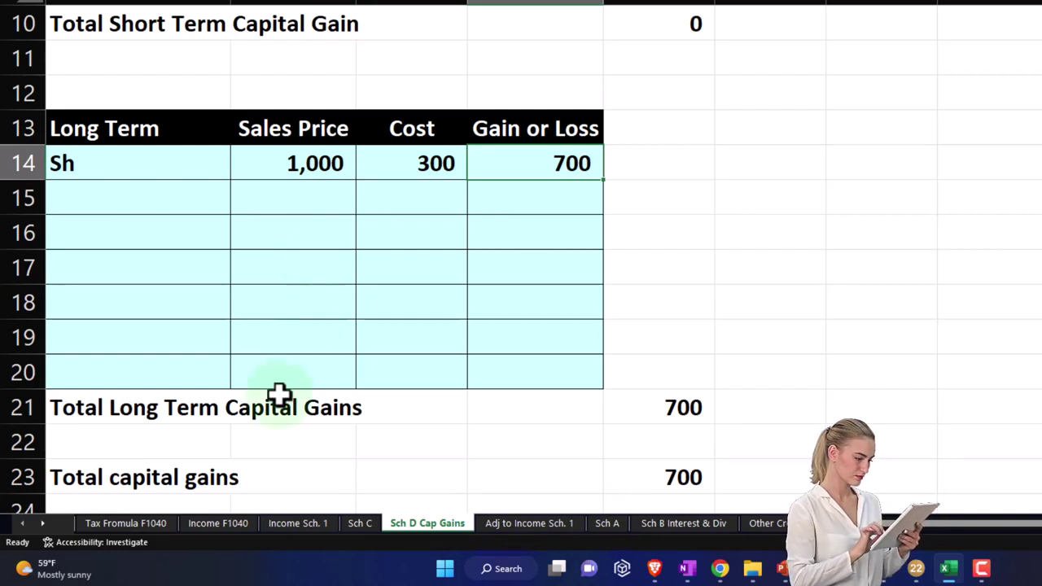
{"action": "left_click", "coordinate": [151, 522]}
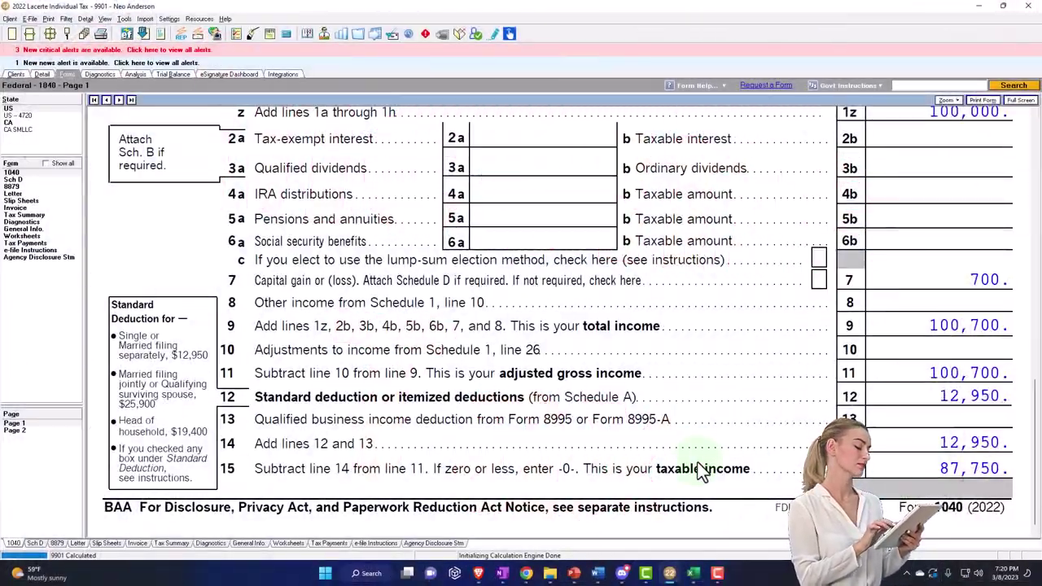
View Form 1040 page 2 with 14,879 total tax, then bring Excel back to the front.
{"action": "left_click", "coordinate": [41, 430]}
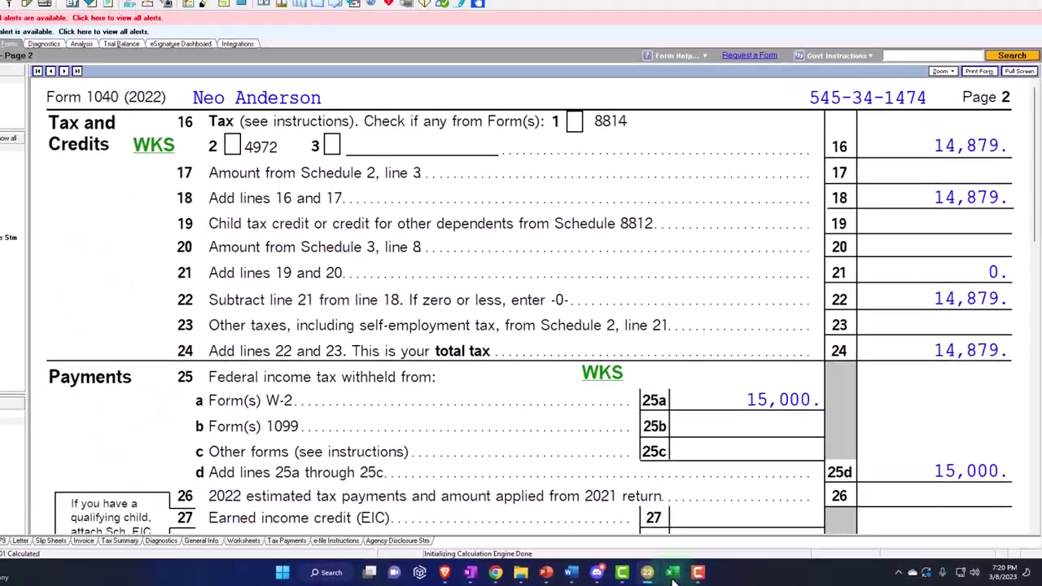
{"action": "left_click", "coordinate": [611, 570]}
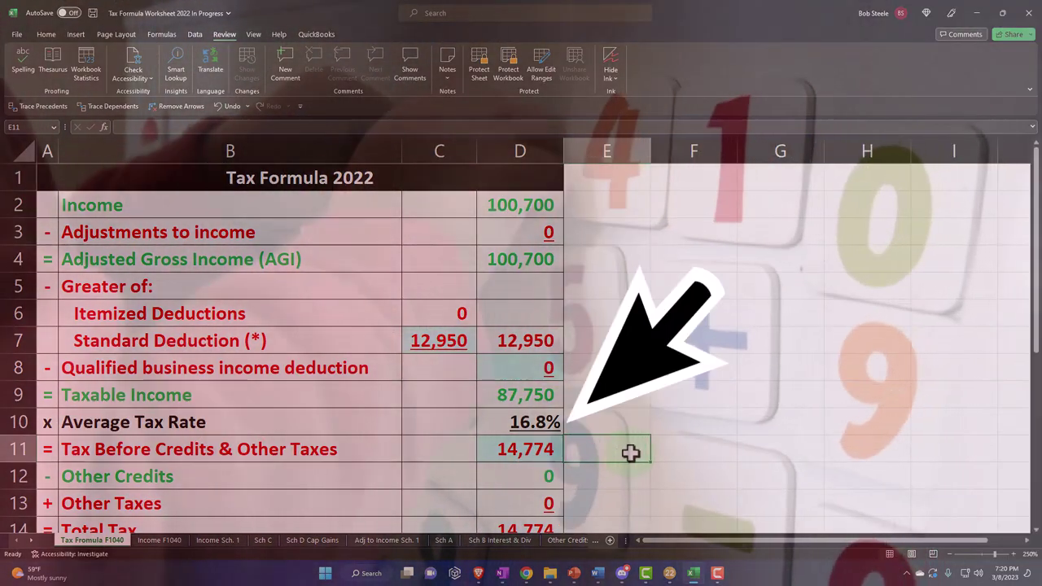
Enter 14774 in E11, 14879 in D11, =D11-E11 in F11 and 700 in G11.
{"action": "type", "text": "14774"}
{"action": "key", "text": "Left"}
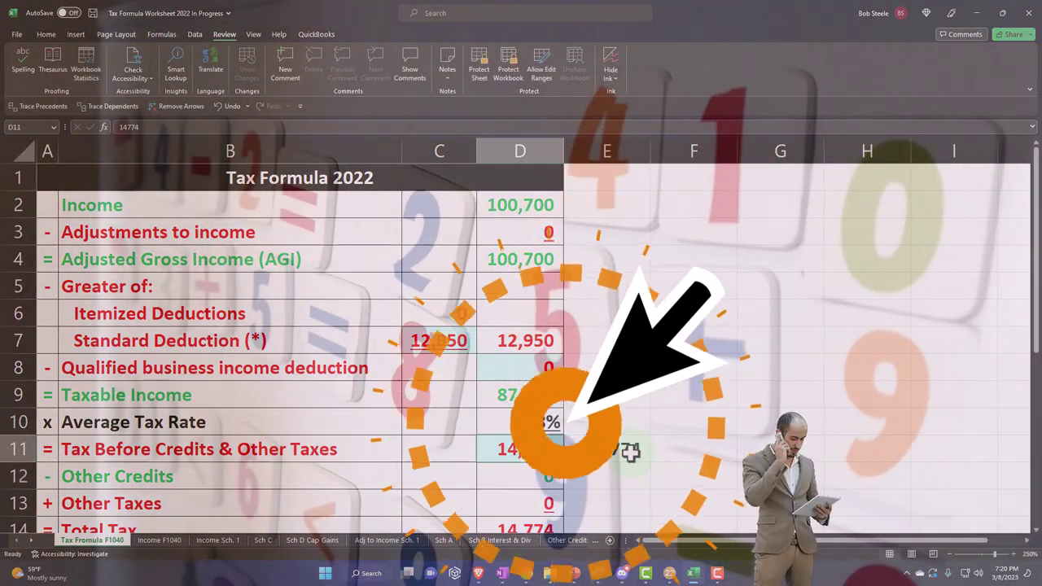
{"action": "type", "text": "148"}
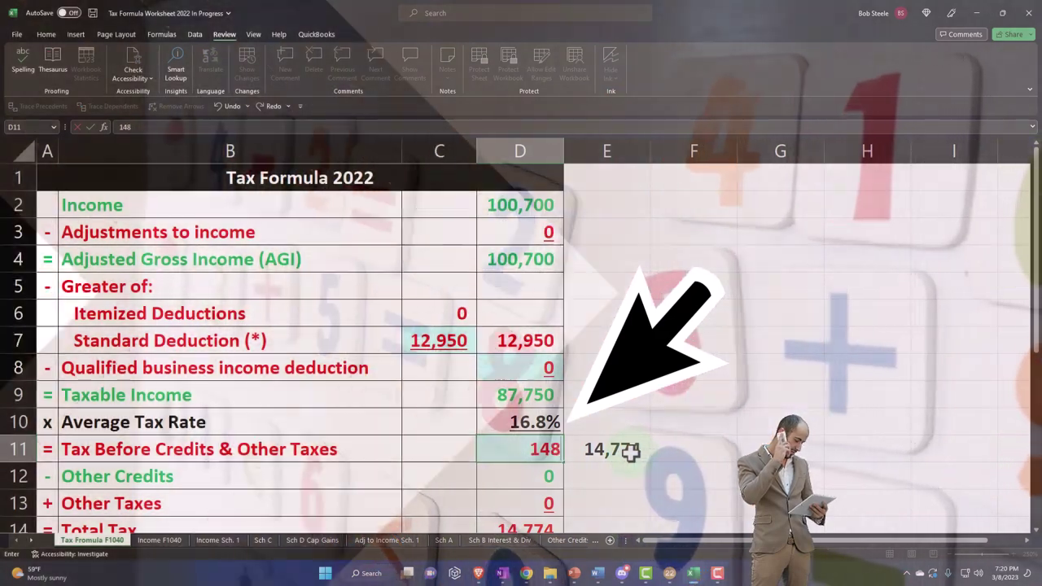
{"action": "type", "text": "79"}
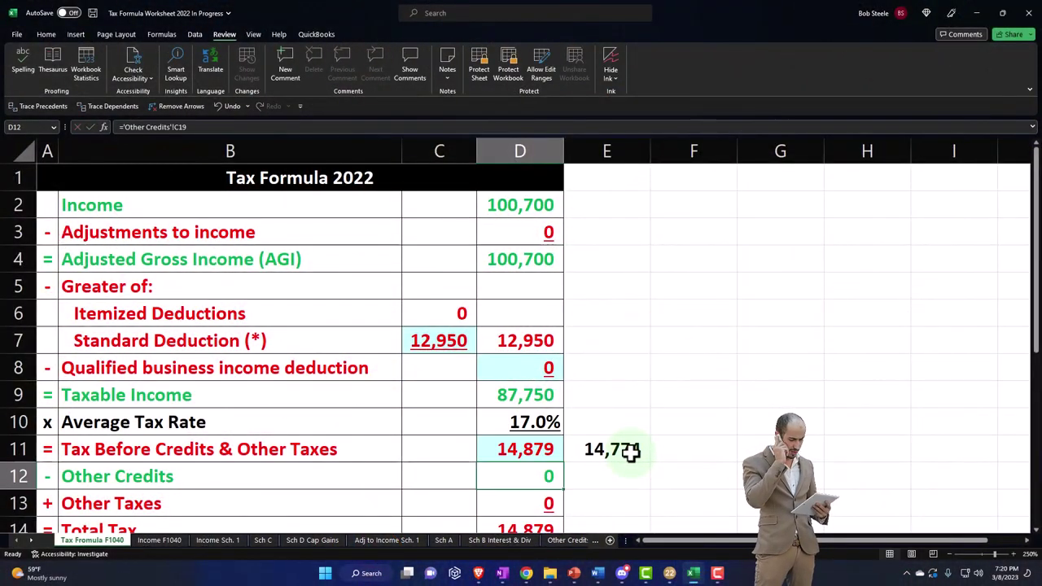
{"action": "type", "text": "="}
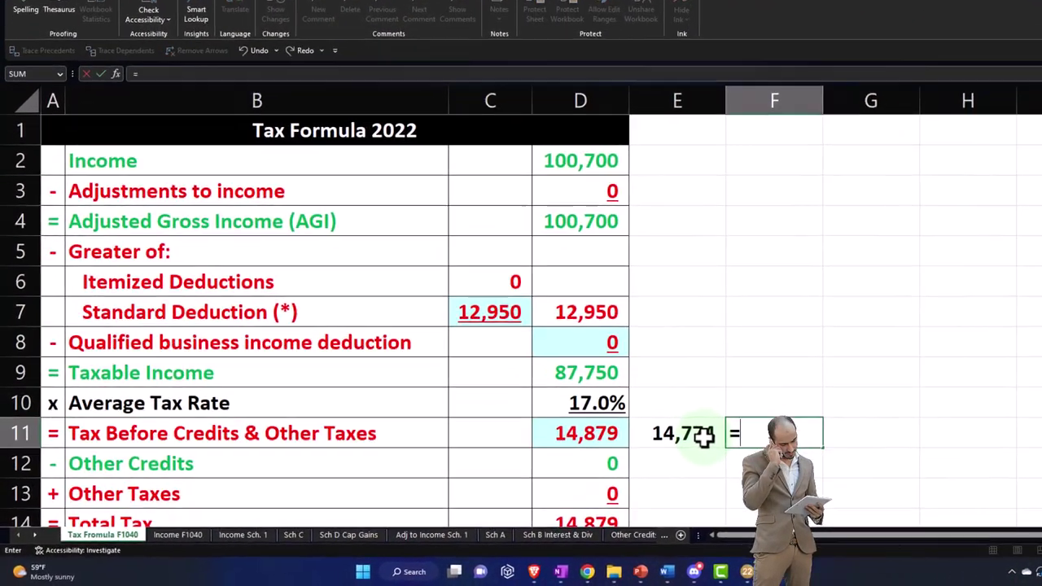
{"action": "key", "text": "Left"}
{"action": "key", "text": "Left"}
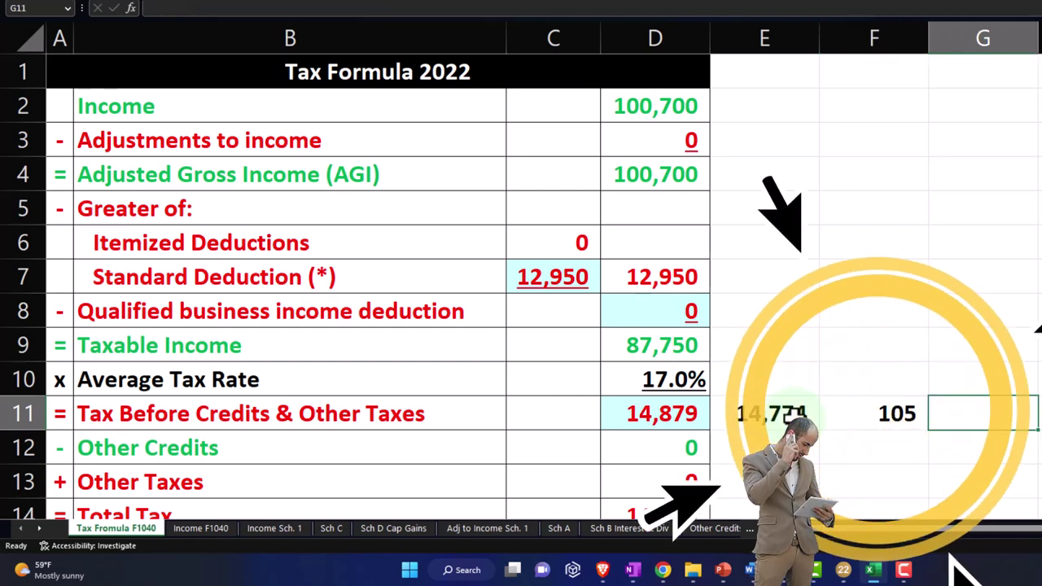
{"action": "type", "text": "700"}
{"action": "key", "text": "Return"}
Enter =F11/G11 in G12 to show the 15% tax rate on the gain.
{"action": "key", "text": "Up"}
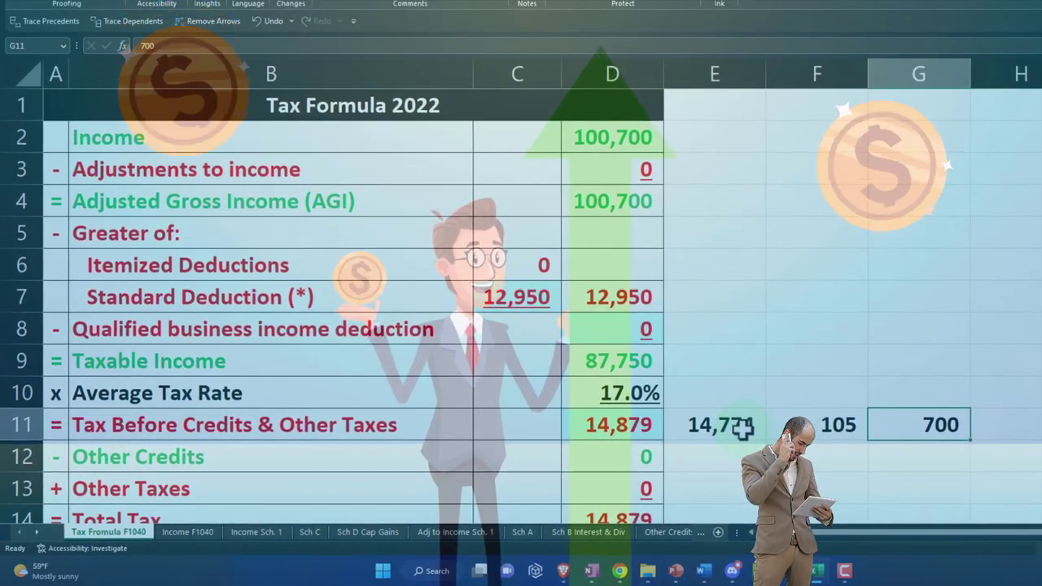
{"action": "key", "text": "Down"}
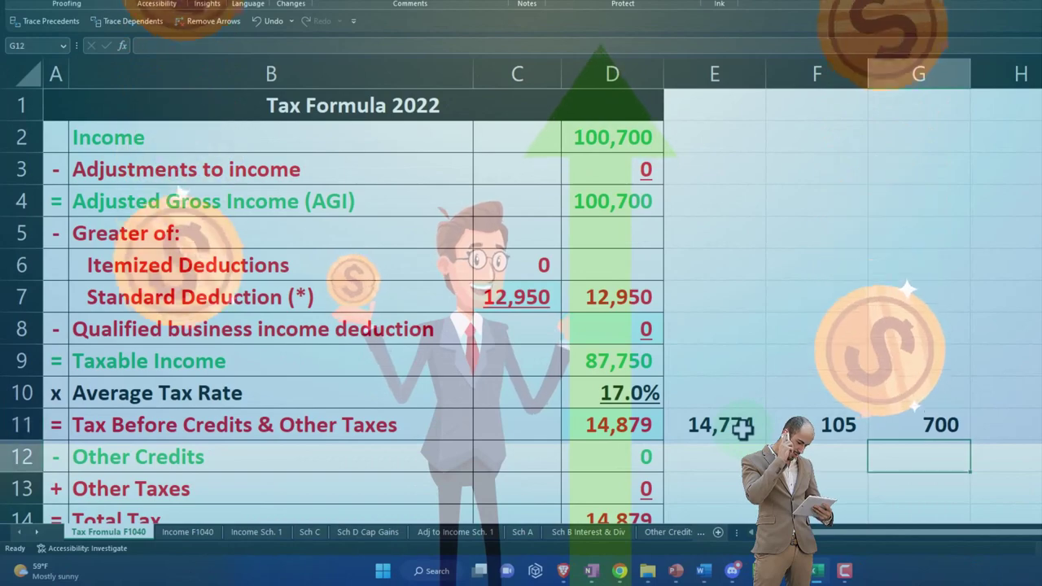
{"action": "type", "text": "="}
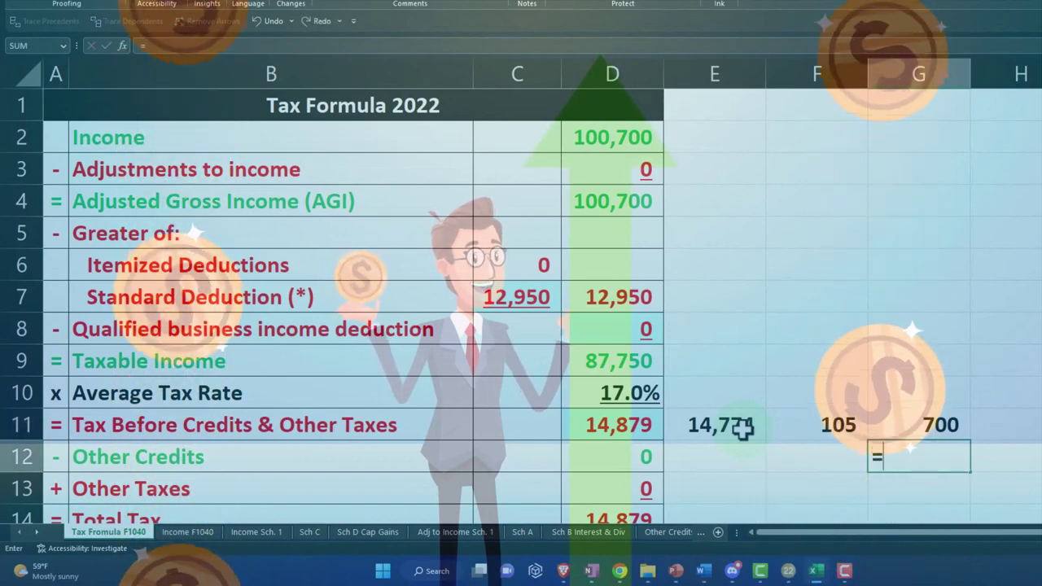
{"action": "key", "text": "Up"}
{"action": "key", "text": "Left"}
{"action": "type", "text": "/"}
{"action": "key", "text": "Up"}
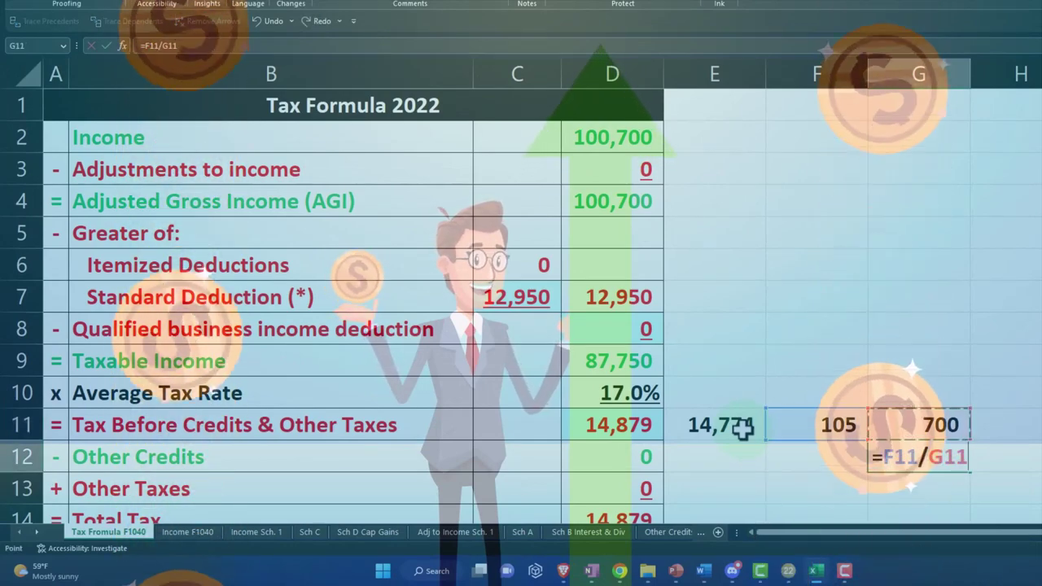
{"action": "key", "text": "Return"}
{"action": "key", "text": "Up"}
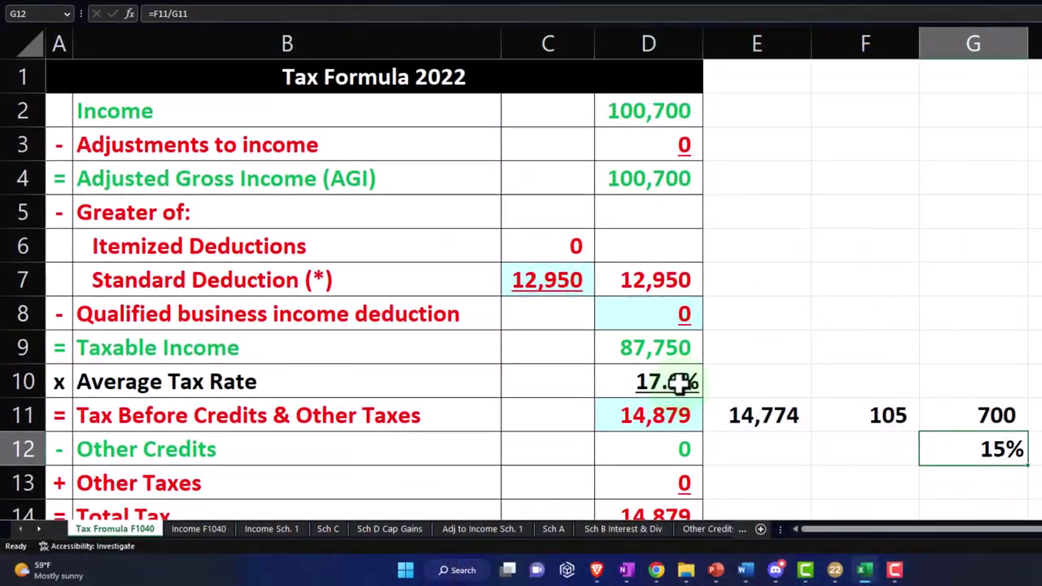
Switch to Lacerte Tax and view the federal income tax summary.
{"action": "left_click", "coordinate": [839, 571]}
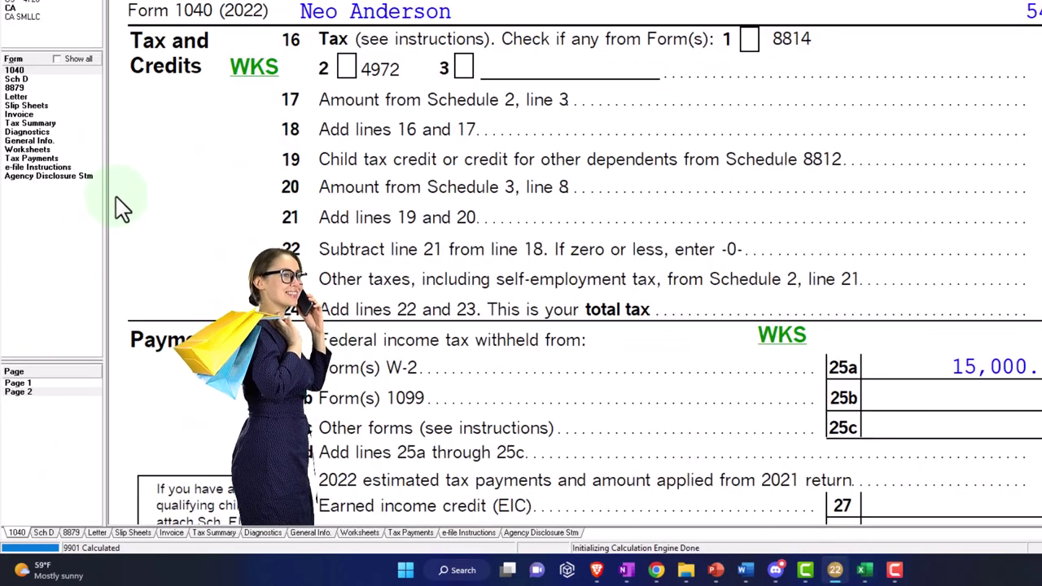
{"action": "left_click", "coordinate": [52, 125]}
{"action": "scroll", "coordinate": [614, 289], "scroll_direction": "down", "scroll_amount": 8}
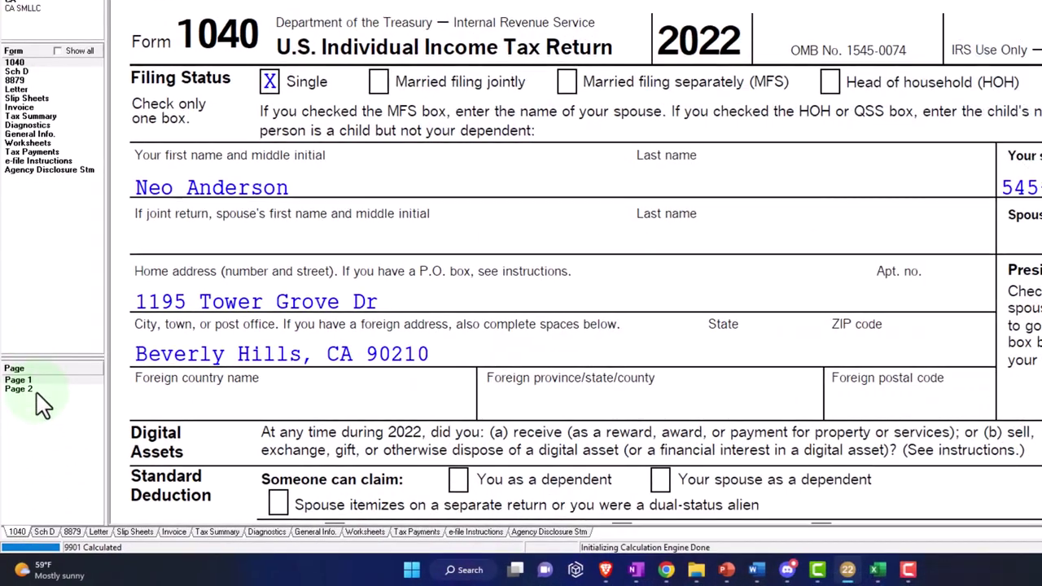
Review the line 16 capital gain tax worksheet from Form 1040 page 2, then close it.
{"action": "left_click", "coordinate": [36, 396]}
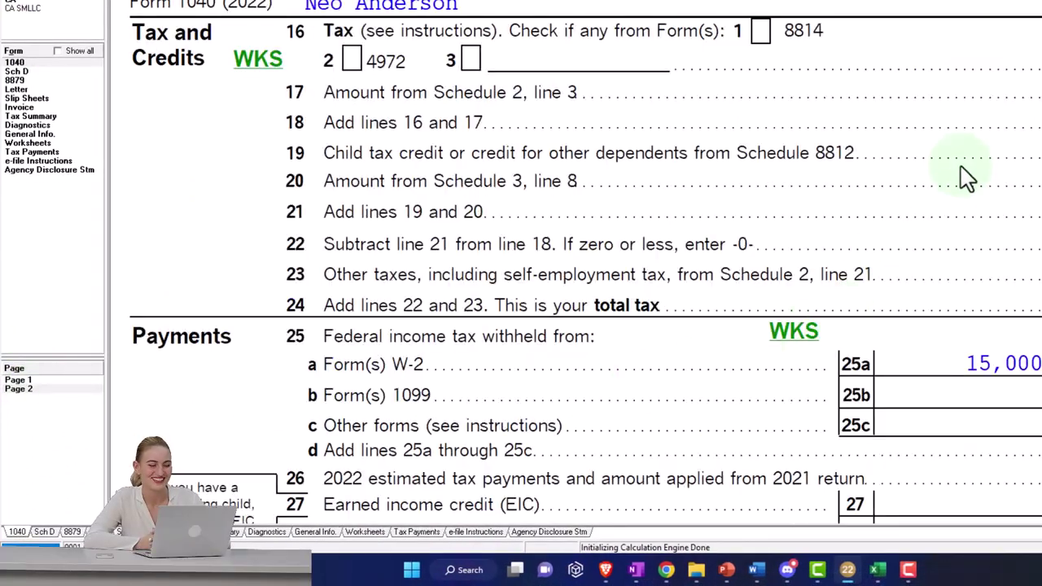
{"action": "left_click", "coordinate": [271, 73]}
{"action": "scroll", "coordinate": [764, 321], "scroll_direction": "down", "scroll_amount": 1}
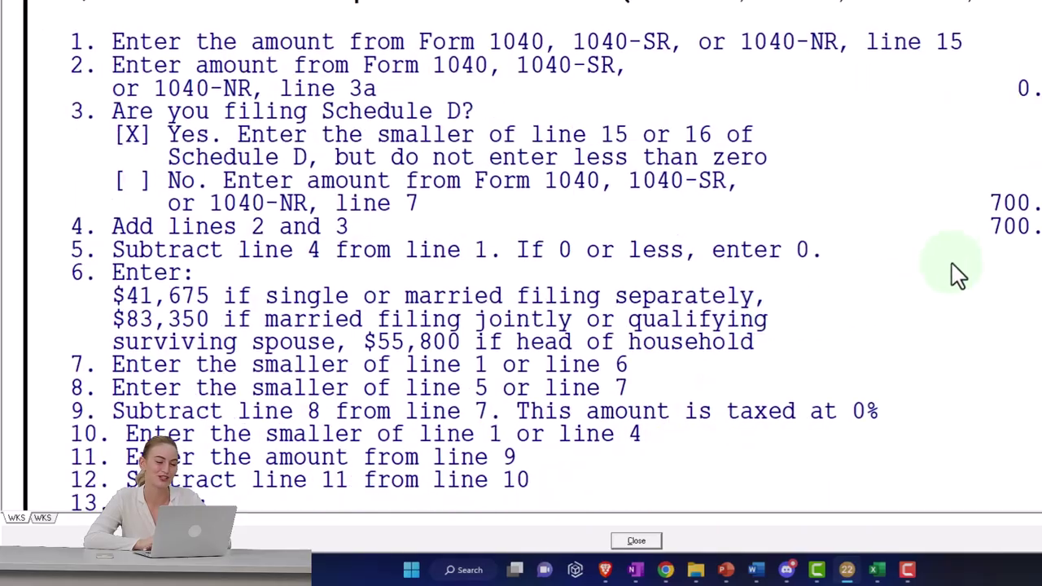
{"action": "left_click", "coordinate": [1007, 216]}
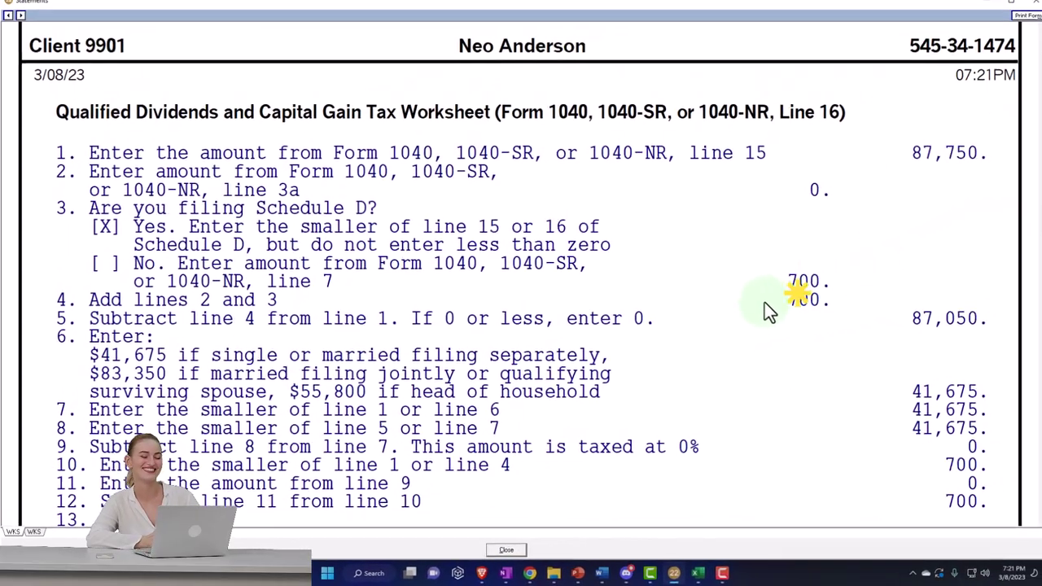
{"action": "scroll", "coordinate": [764, 302], "scroll_direction": "down", "scroll_amount": 3}
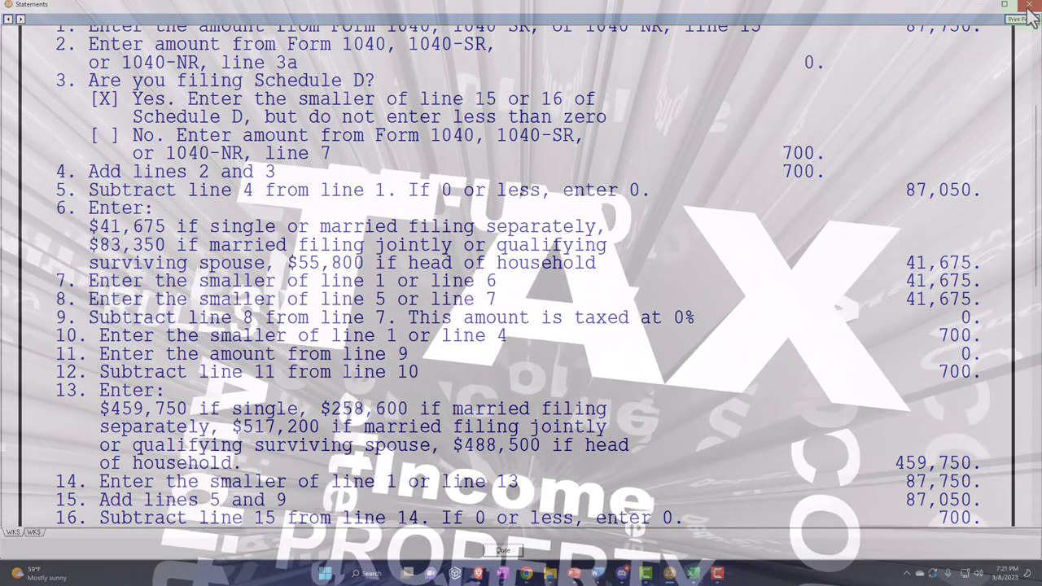
{"action": "left_click", "coordinate": [1030, 7]}
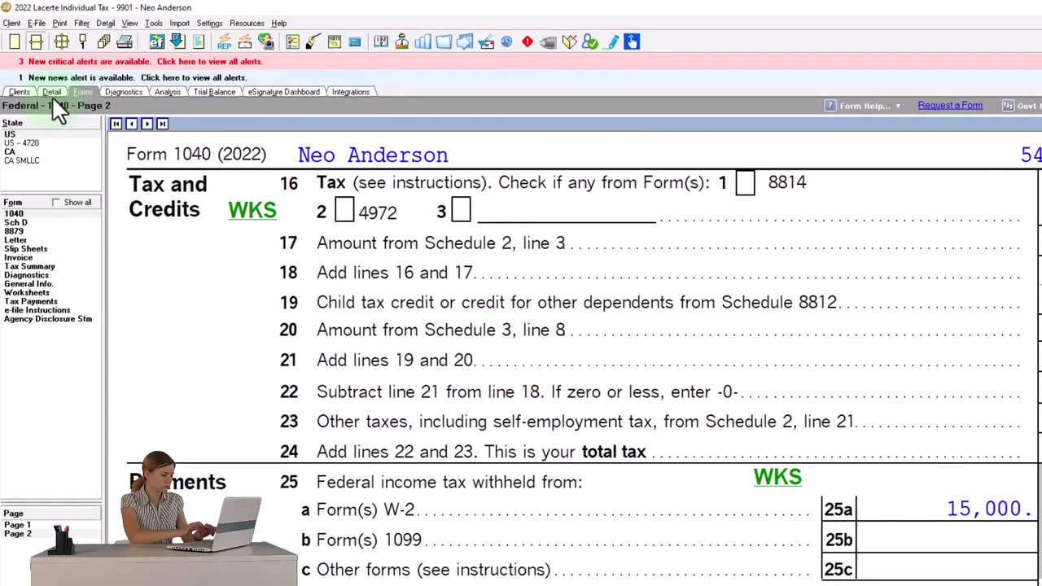
Change the share sale's acquisition date in Dispositions to 1/1/2022.
{"action": "left_click", "coordinate": [15, 72]}
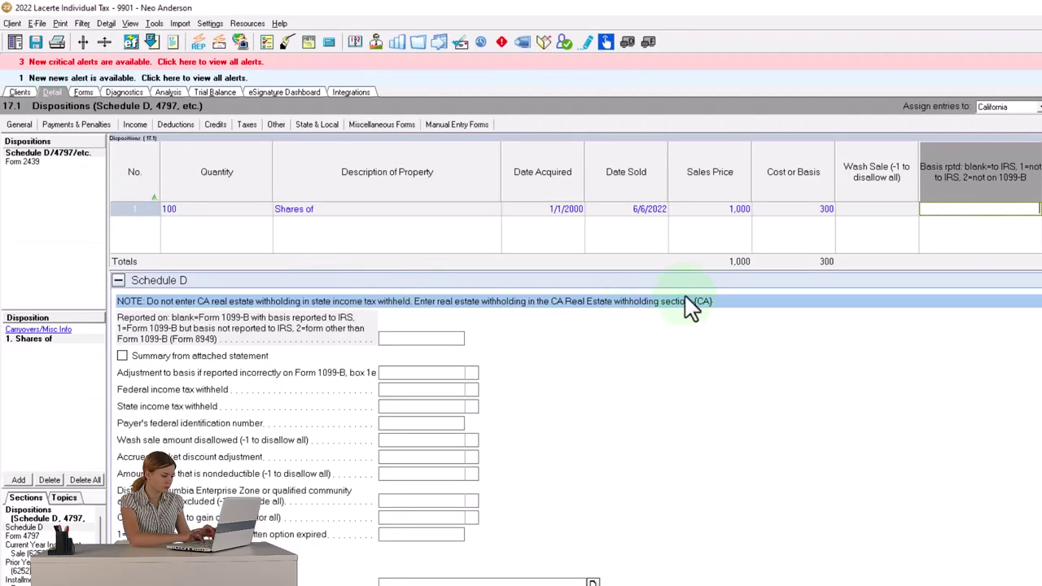
{"action": "left_click", "coordinate": [640, 211]}
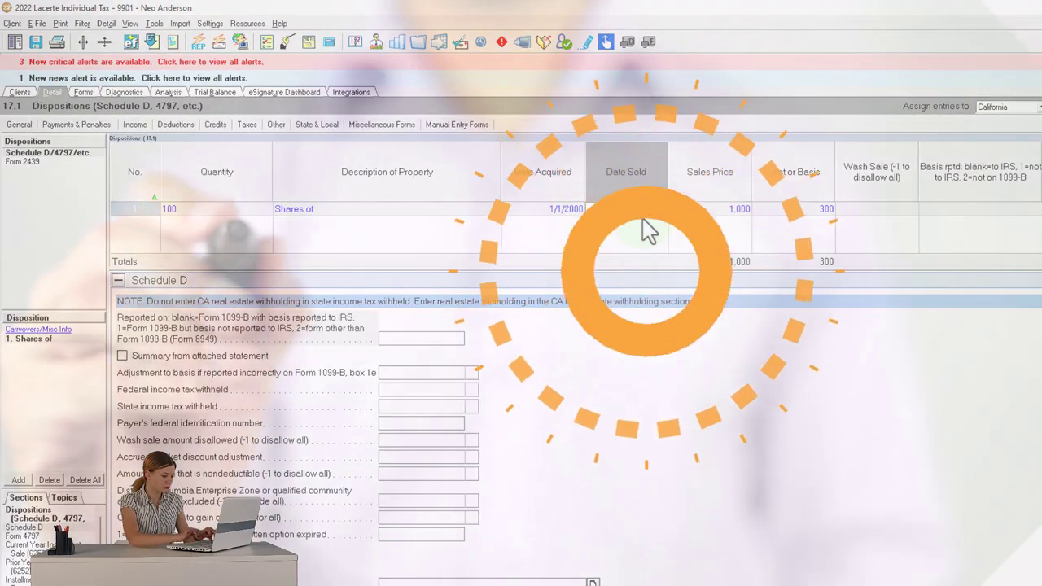
{"action": "left_click", "coordinate": [555, 225]}
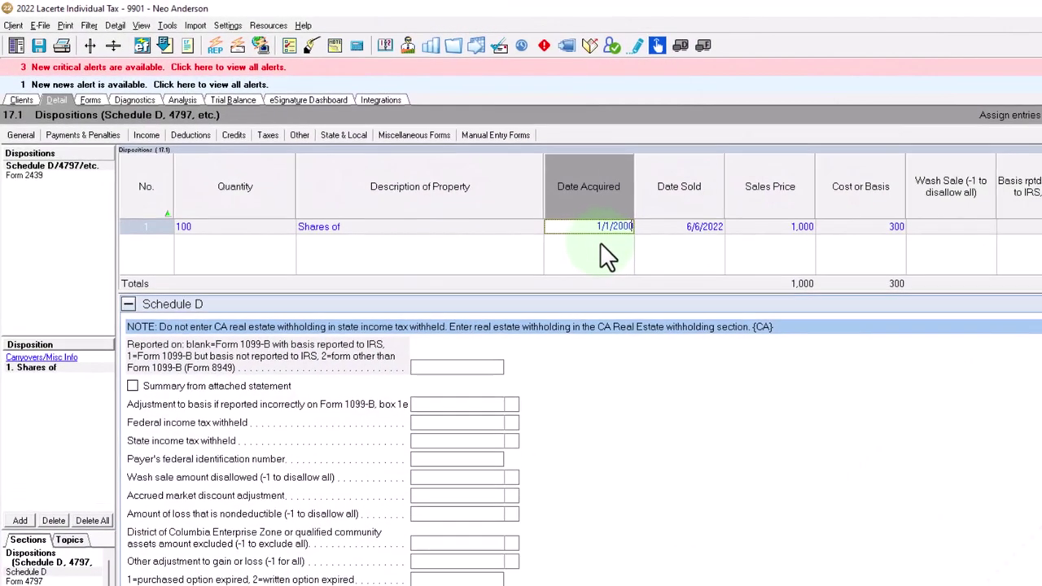
{"action": "key", "text": "BackSpace"}
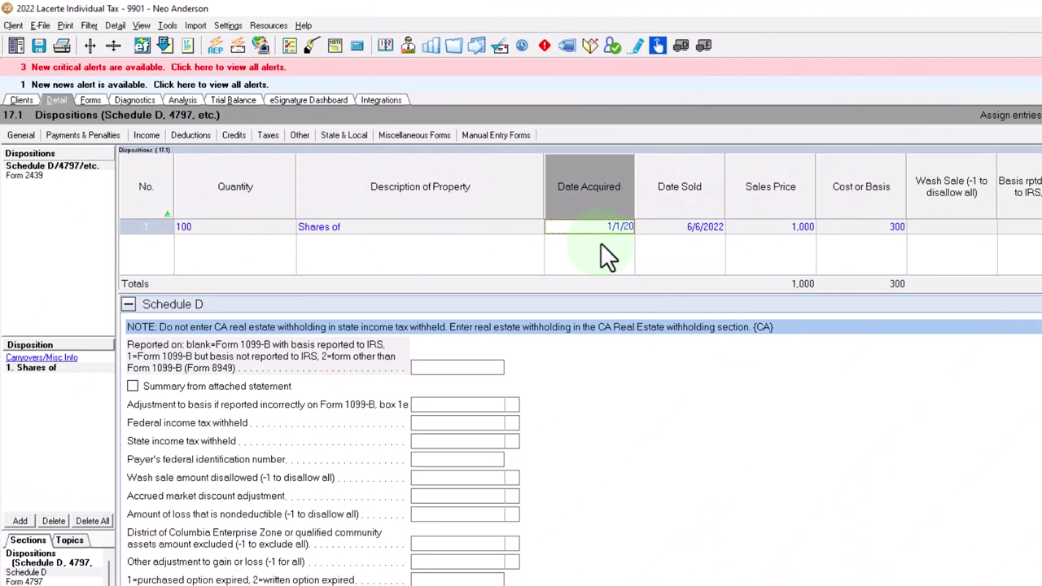
{"action": "key", "text": "Tab"}
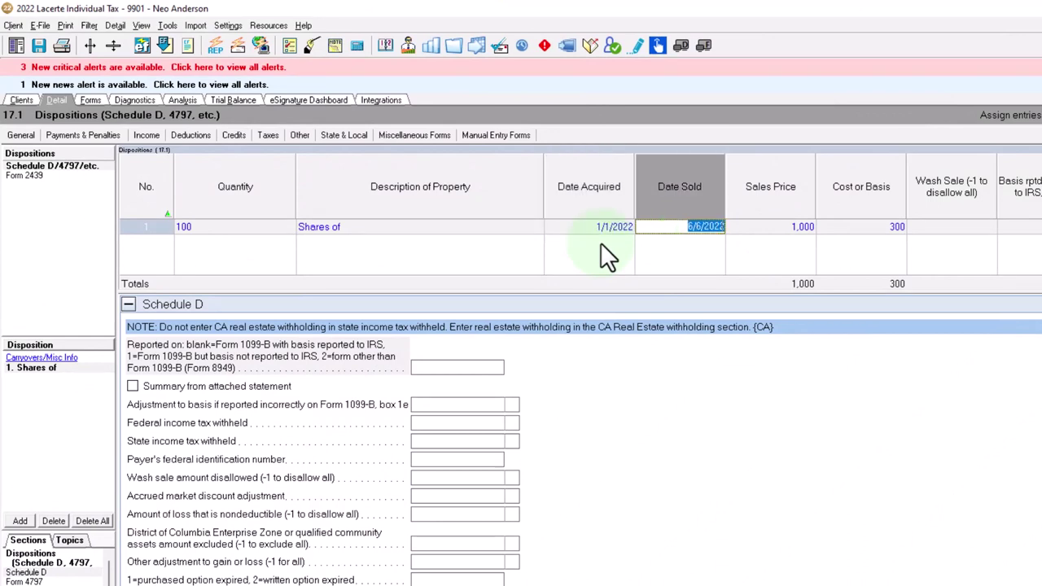
Check Schedule D, where the 1,000 proceeds and 300 cost now report as short-term.
{"action": "left_click", "coordinate": [90, 101]}
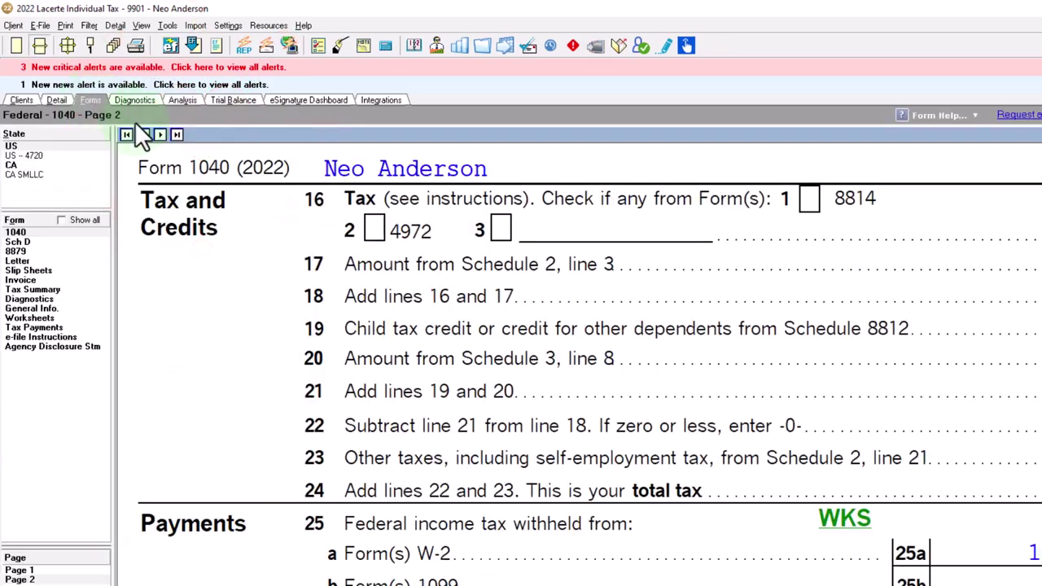
{"action": "left_click", "coordinate": [38, 244]}
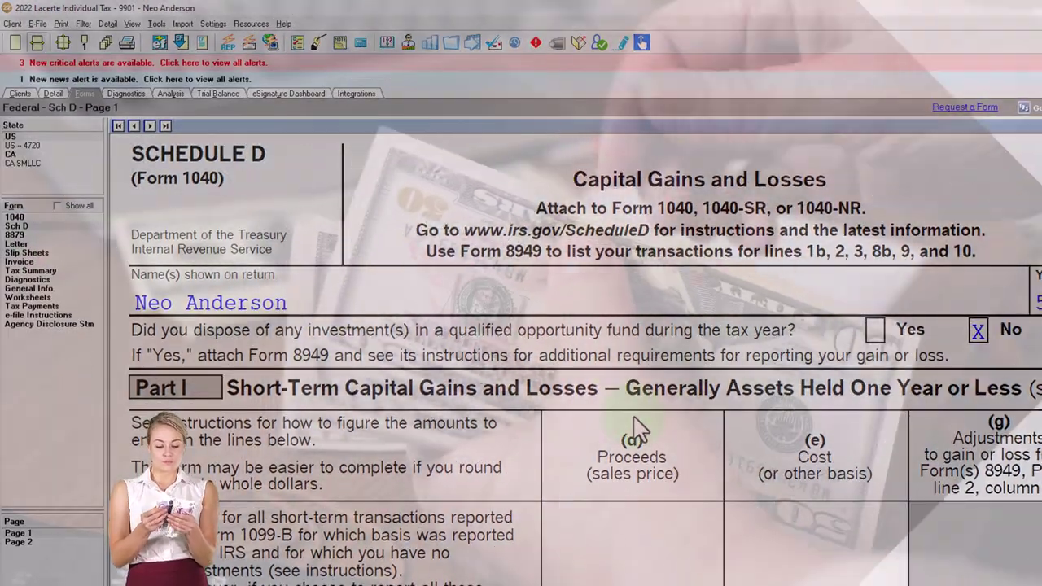
{"action": "scroll", "coordinate": [683, 457], "scroll_direction": "down", "scroll_amount": 1}
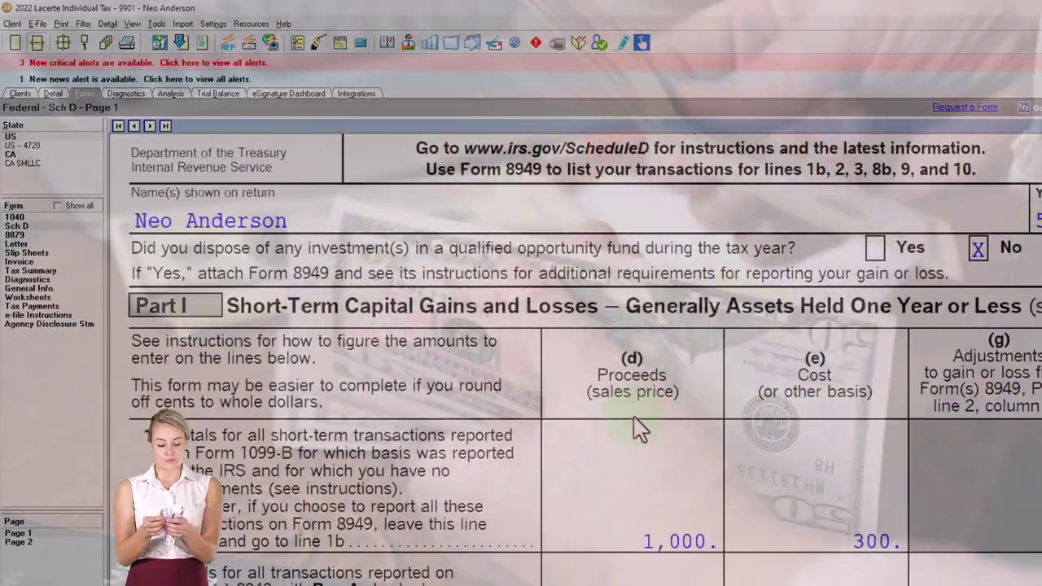
{"action": "scroll", "coordinate": [639, 429], "scroll_direction": "down", "scroll_amount": 1}
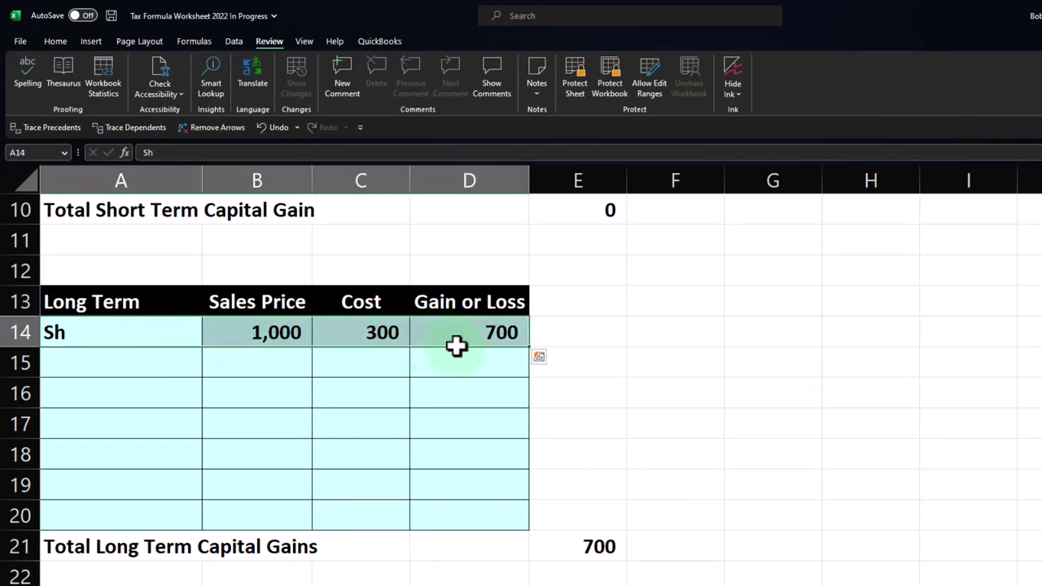
Move the share sale into short-term row 4 of the Sch D Cap Gains sheet.
{"action": "left_click", "coordinate": [362, 460]}
{"action": "scroll", "coordinate": [363, 460], "scroll_direction": "up", "scroll_amount": 3}
{"action": "left_click", "coordinate": [143, 305]}
{"action": "type", "text": "Sh\t1,000\t300\t700"}
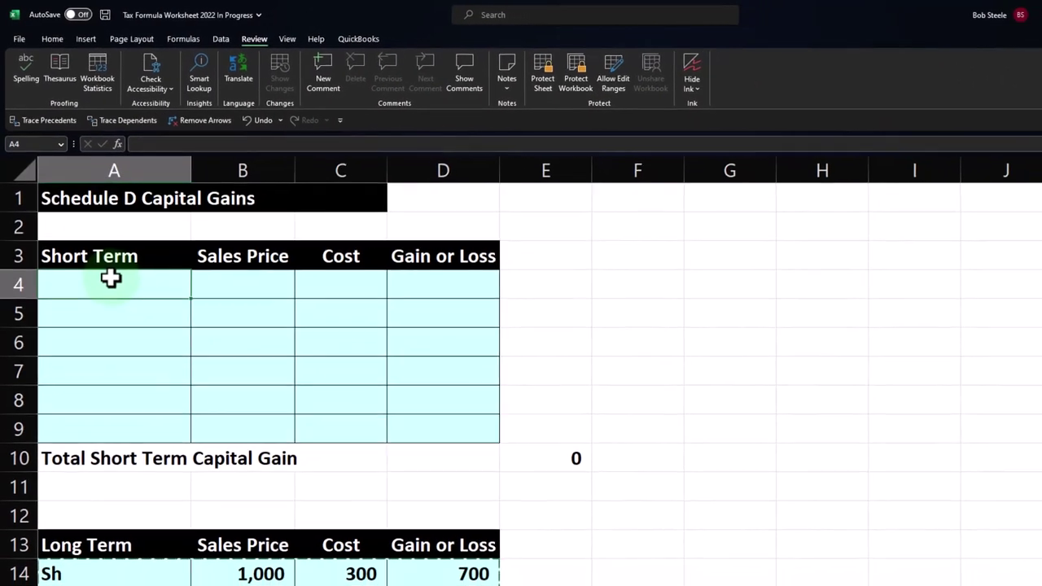
{"action": "scroll", "coordinate": [318, 362], "scroll_direction": "down", "scroll_amount": 3}
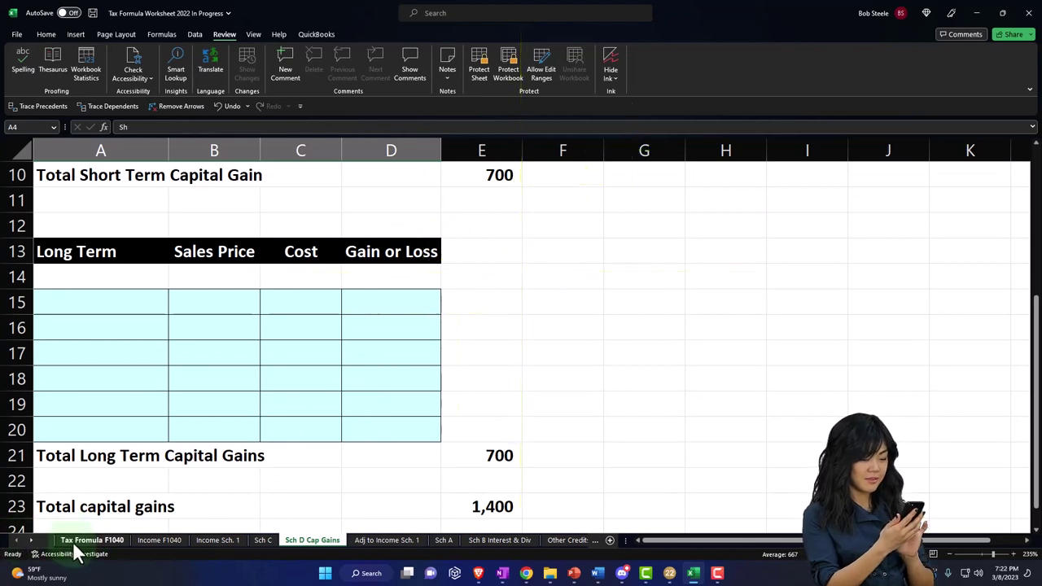
Enter Lacerte's 14,928 tax before credits in D11 and review the 154 difference in F11.
{"action": "left_click", "coordinate": [79, 541]}
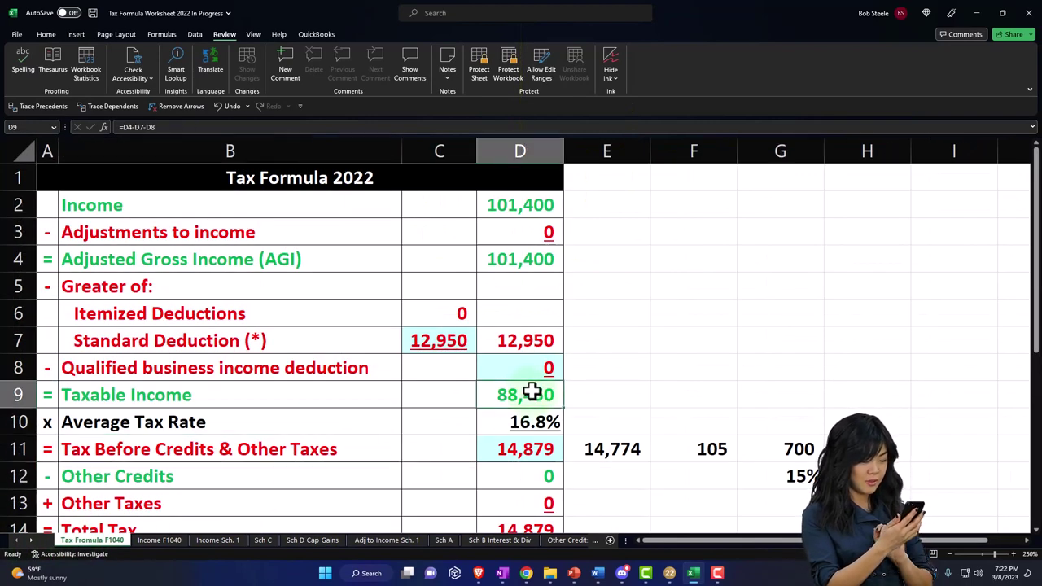
{"action": "left_click", "coordinate": [533, 446]}
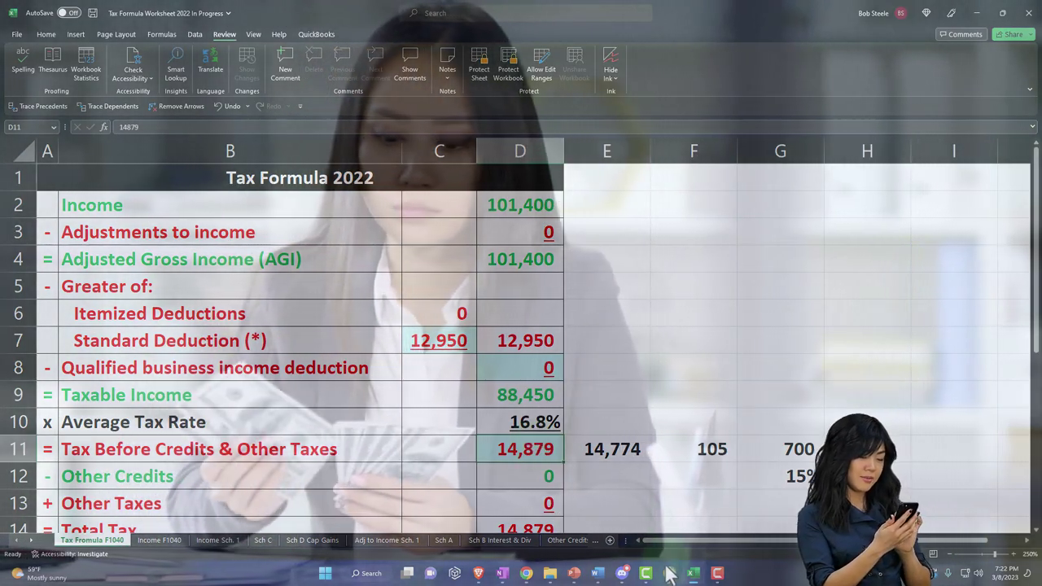
{"action": "key", "text": "alt+Tab"}
{"action": "left_click", "coordinate": [16, 430]}
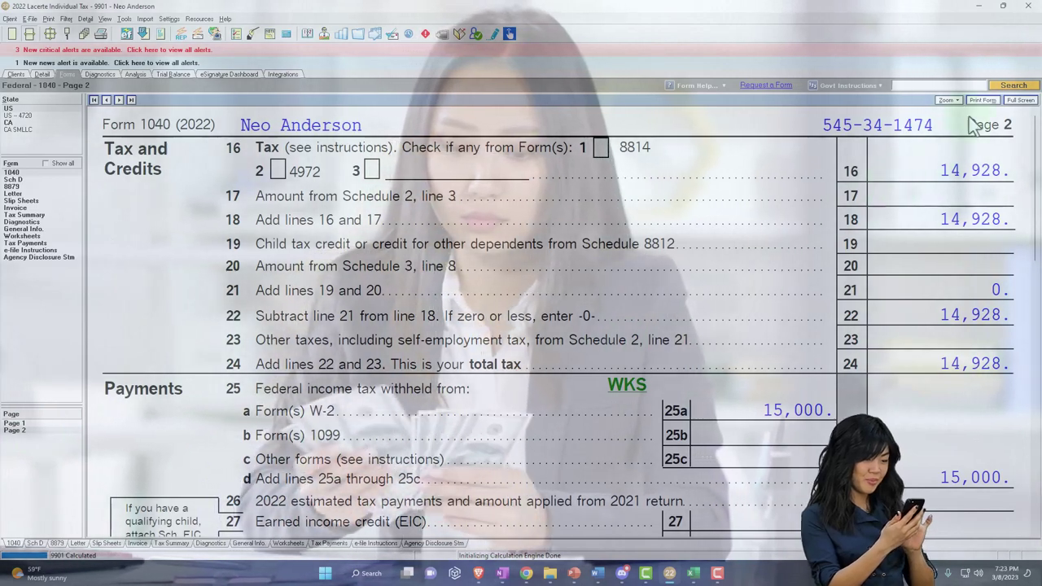
{"action": "key", "text": "alt+Tab"}
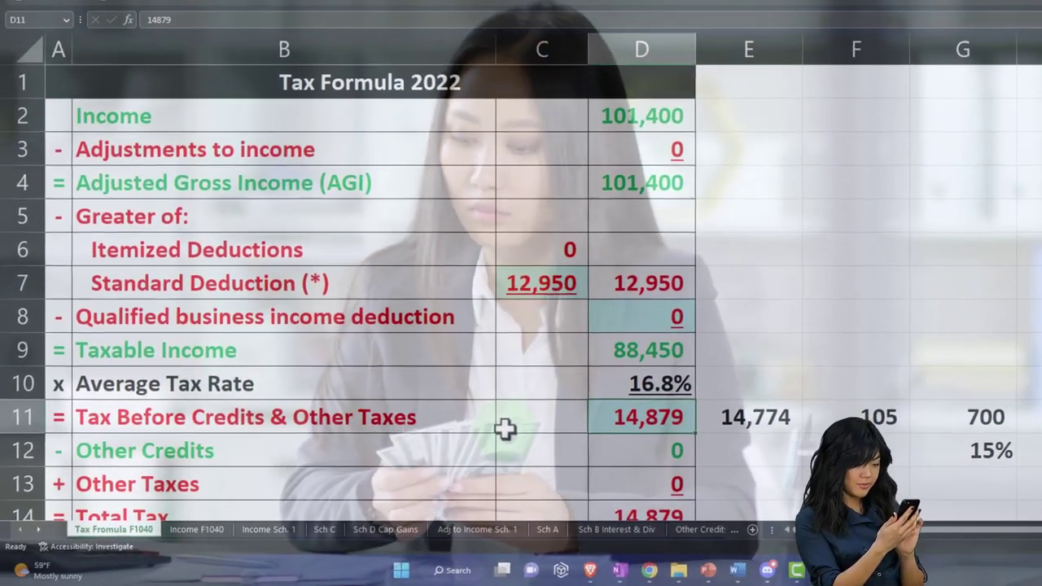
{"action": "type", "text": "1492"}
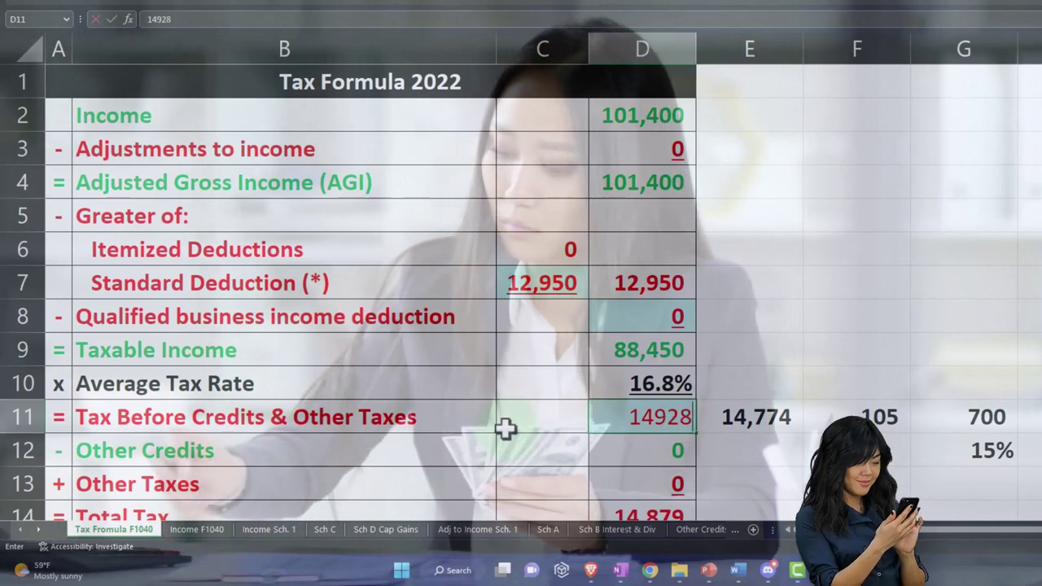
{"action": "key", "text": "Right"}
{"action": "key", "text": "Right"}
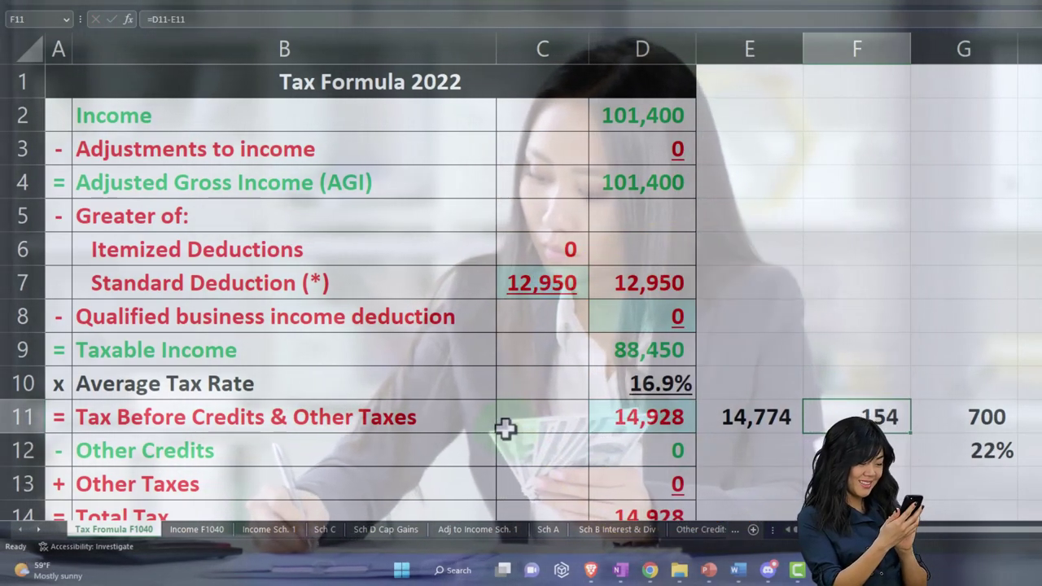
{"action": "key", "text": "Right"}
{"action": "key", "text": "Left"}
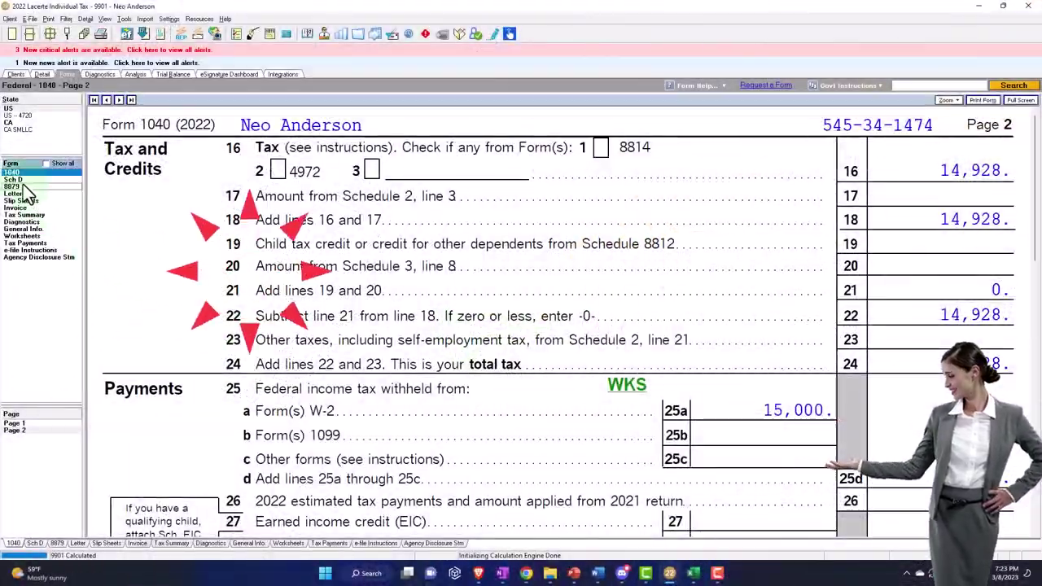
Review Schedule D and jump from line 1a to the 100-share sale's Dispositions entry.
{"action": "left_click", "coordinate": [14, 185]}
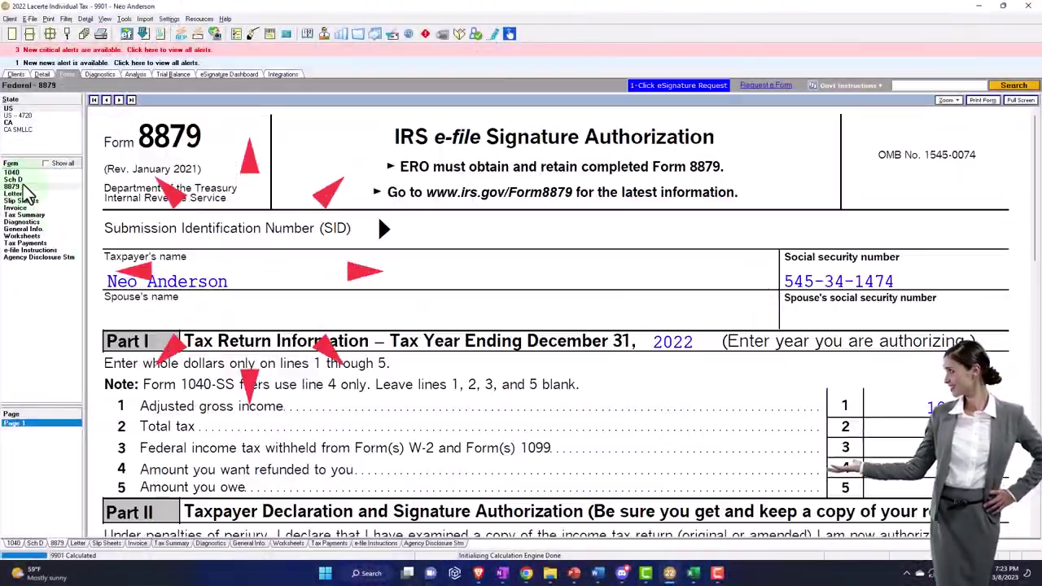
{"action": "left_click", "coordinate": [13, 179]}
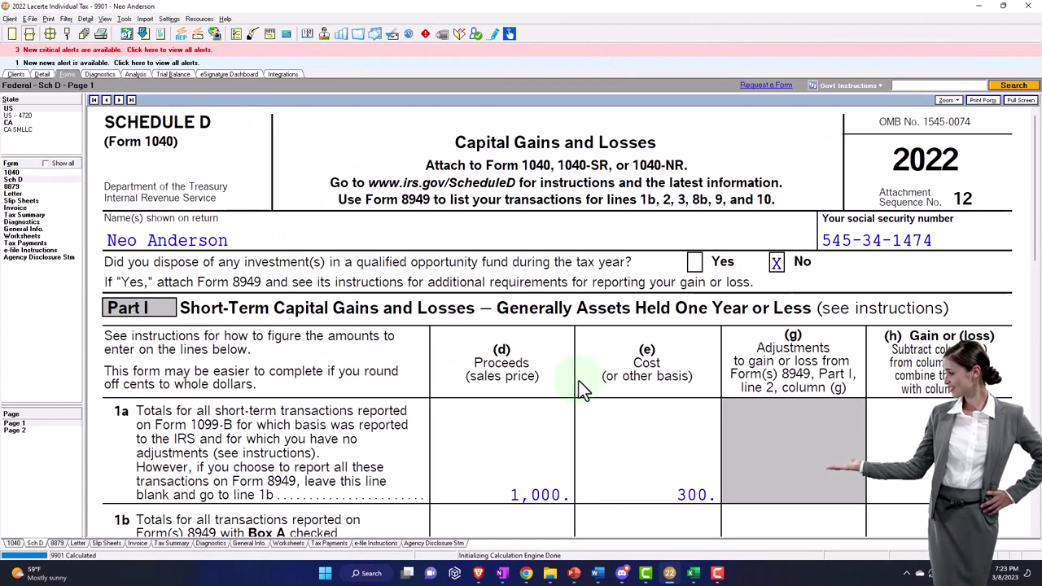
{"action": "scroll", "coordinate": [606, 401], "scroll_direction": "down", "scroll_amount": 2}
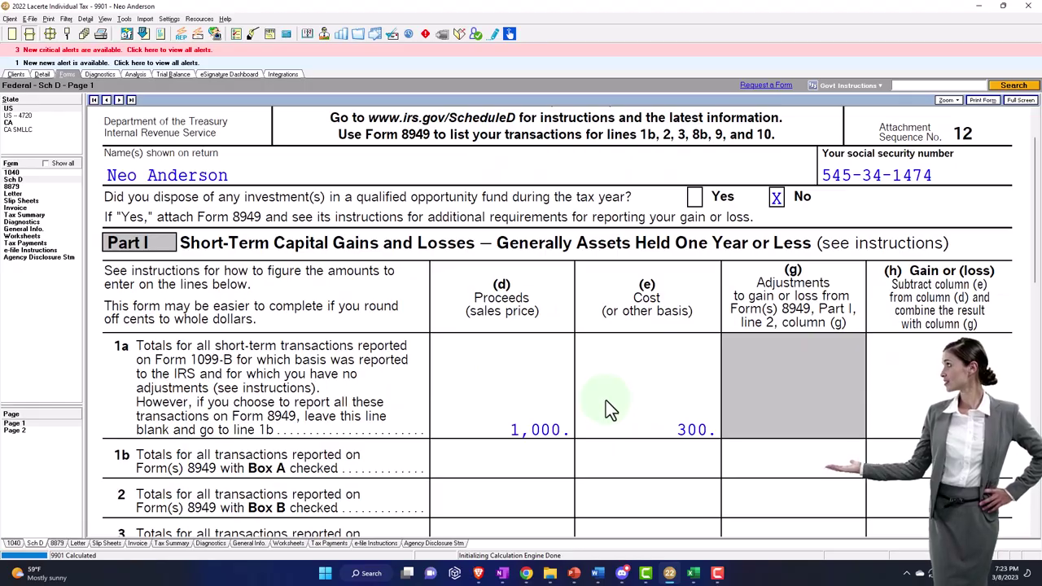
{"action": "scroll", "coordinate": [606, 400], "scroll_direction": "down", "scroll_amount": 5}
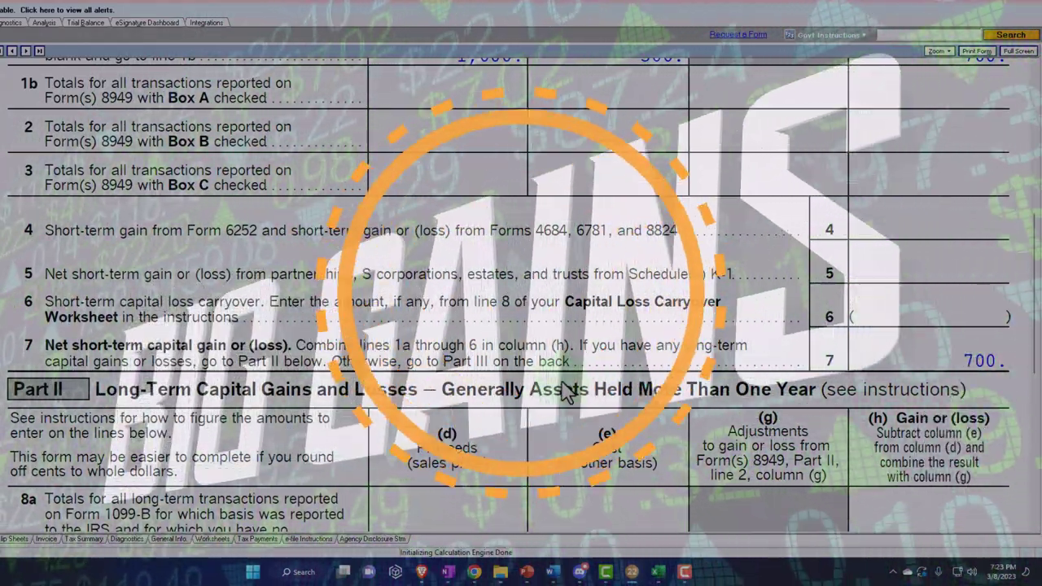
{"action": "scroll", "coordinate": [567, 390], "scroll_direction": "up", "scroll_amount": 3}
{"action": "scroll", "coordinate": [567, 391], "scroll_direction": "up", "scroll_amount": 3}
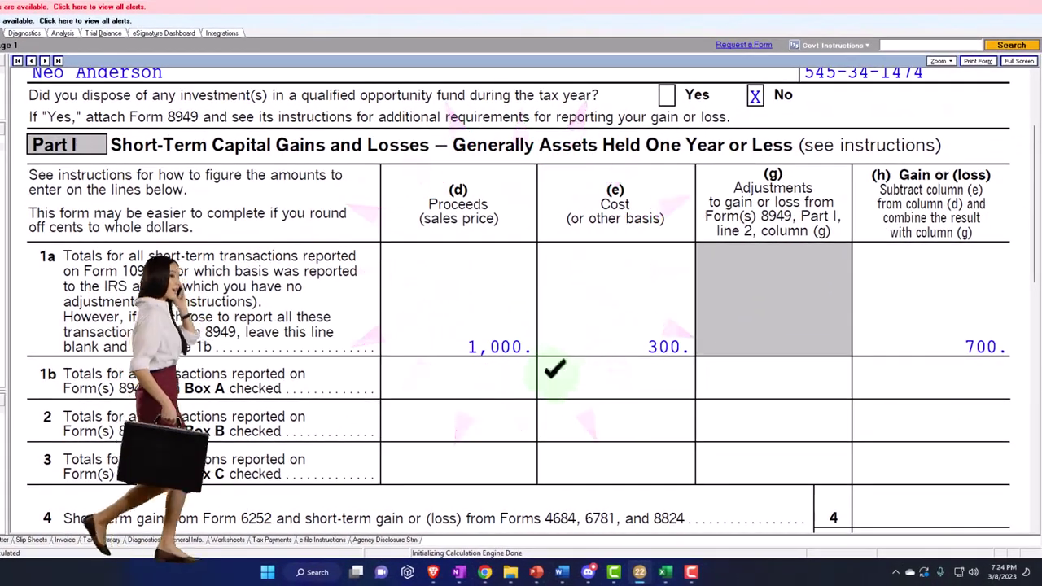
{"action": "double_click", "coordinate": [212, 314]}
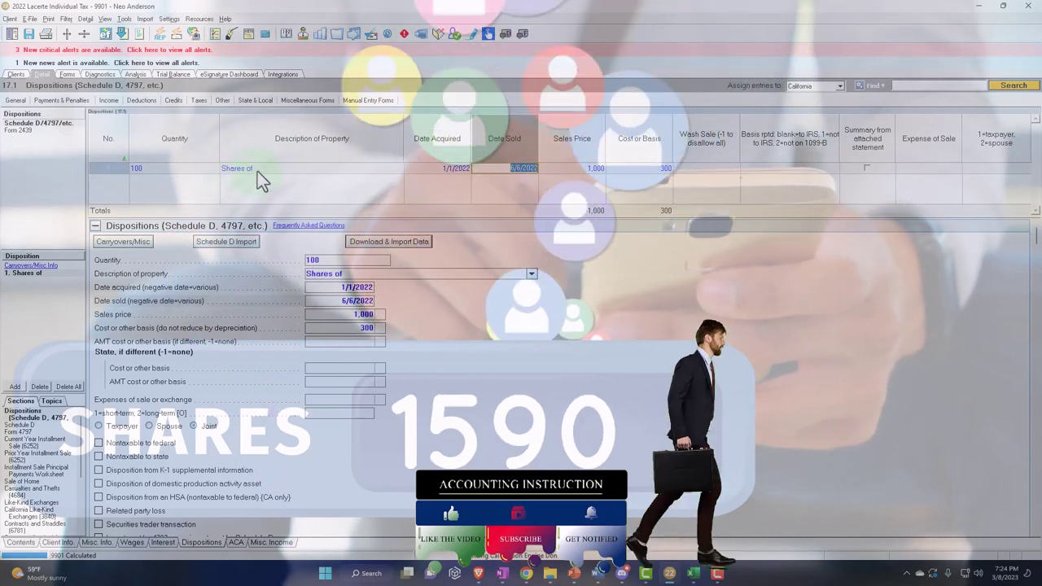
Change the first disposition's description to 'E Traid - See attached for detail ST'.
{"action": "left_click", "coordinate": [189, 168]}
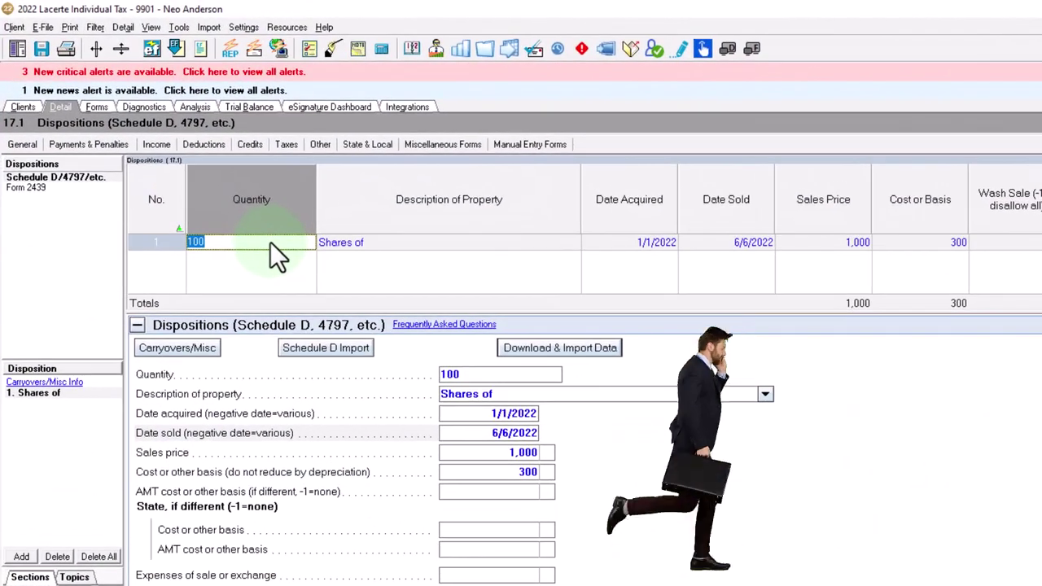
{"action": "key", "text": "Tab"}
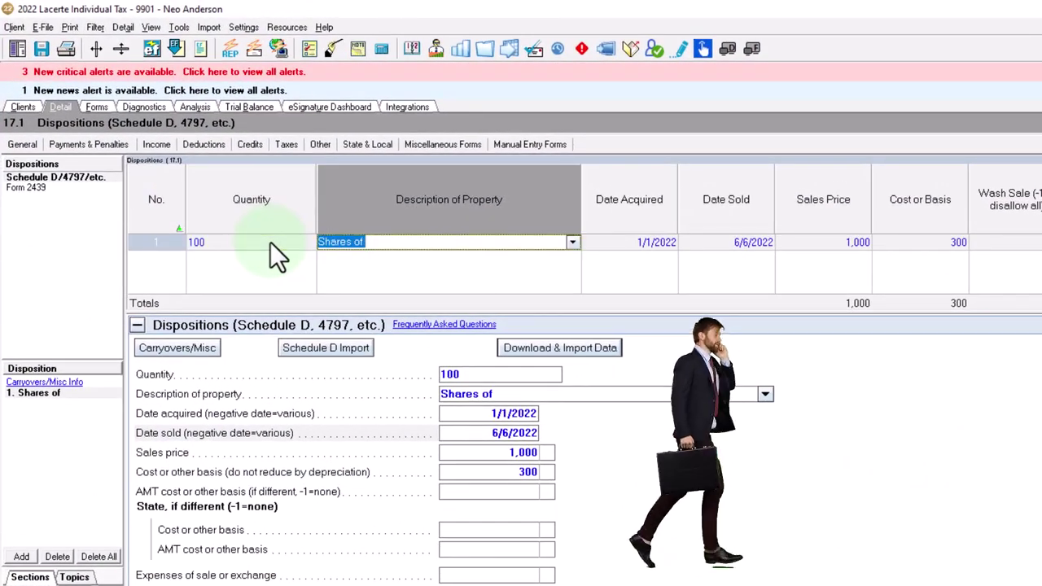
{"action": "type", "text": "E tr"}
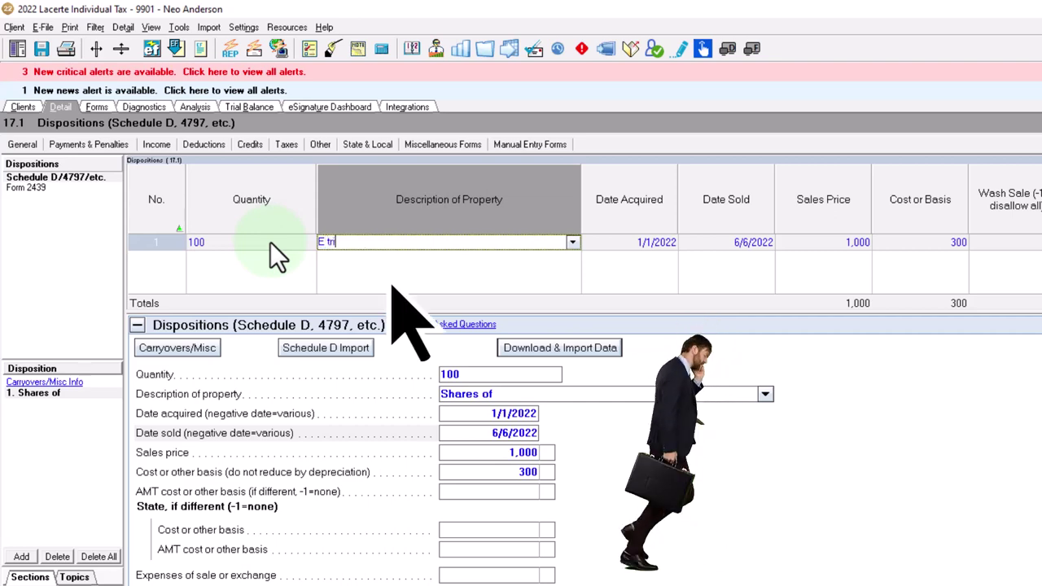
{"action": "key", "text": "BackSpace"}
{"action": "key", "text": "BackSpace"}
{"action": "type", "text": "Traid"}
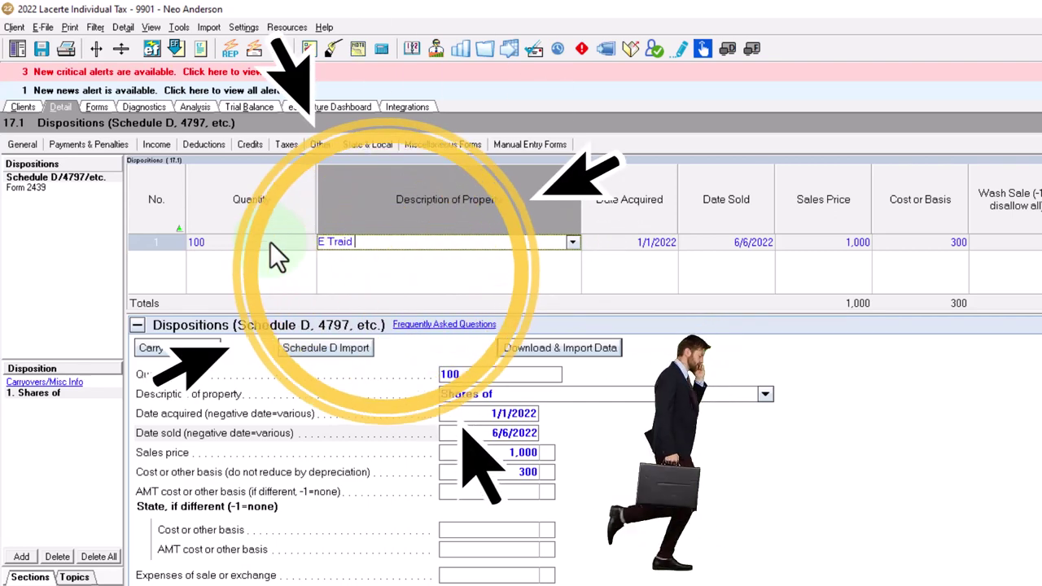
{"action": "type", "text": " - See"}
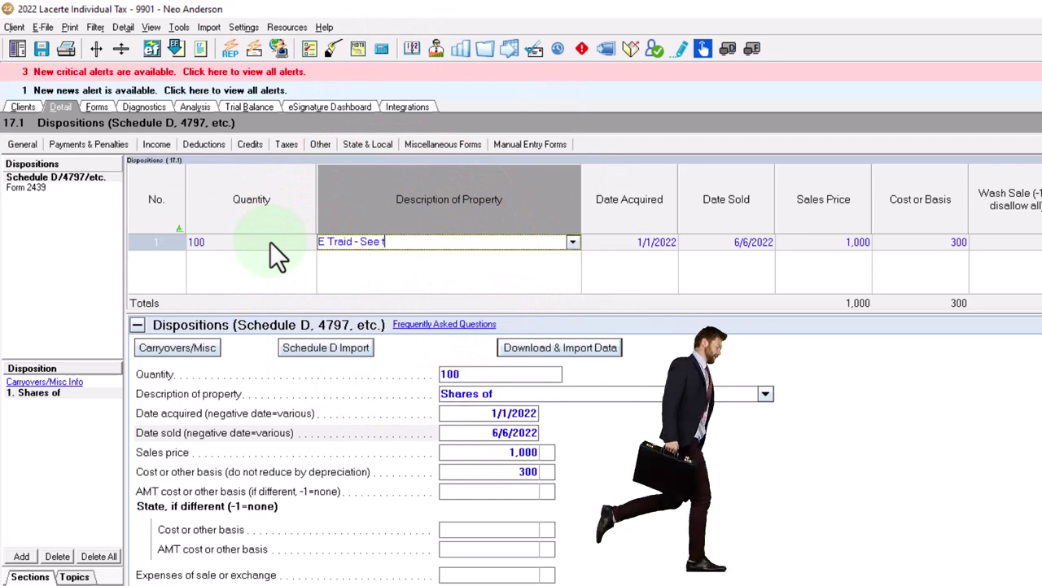
{"action": "type", "text": " atta"}
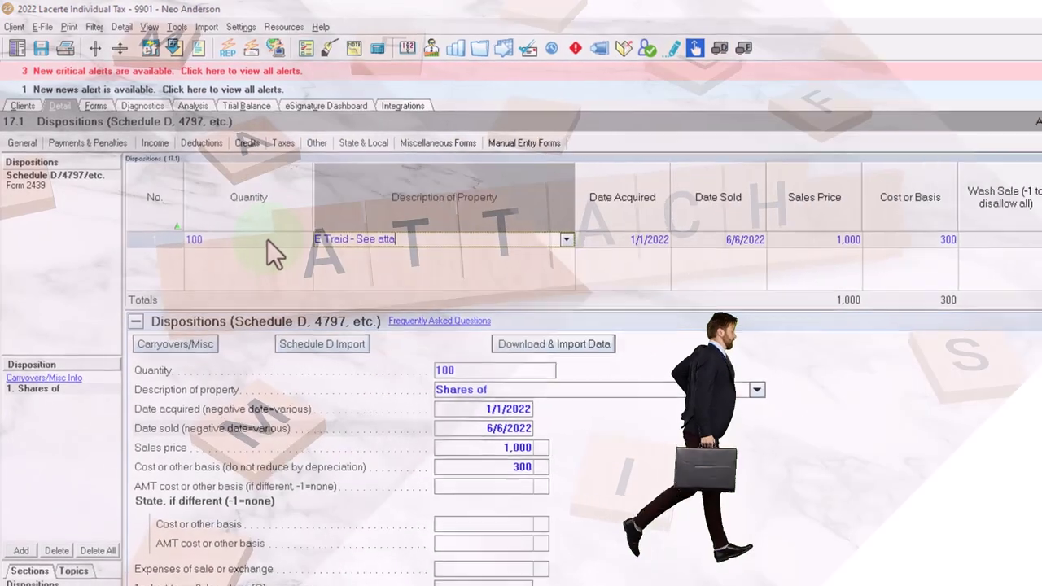
{"action": "type", "text": "ched for"}
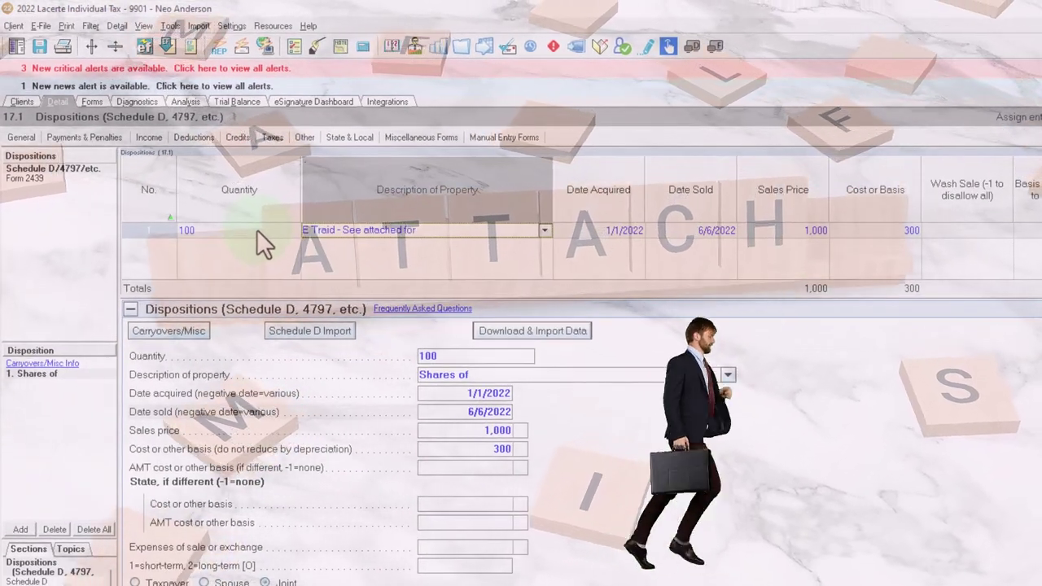
{"action": "type", "text": " detail"}
{"action": "key", "text": "Tab"}
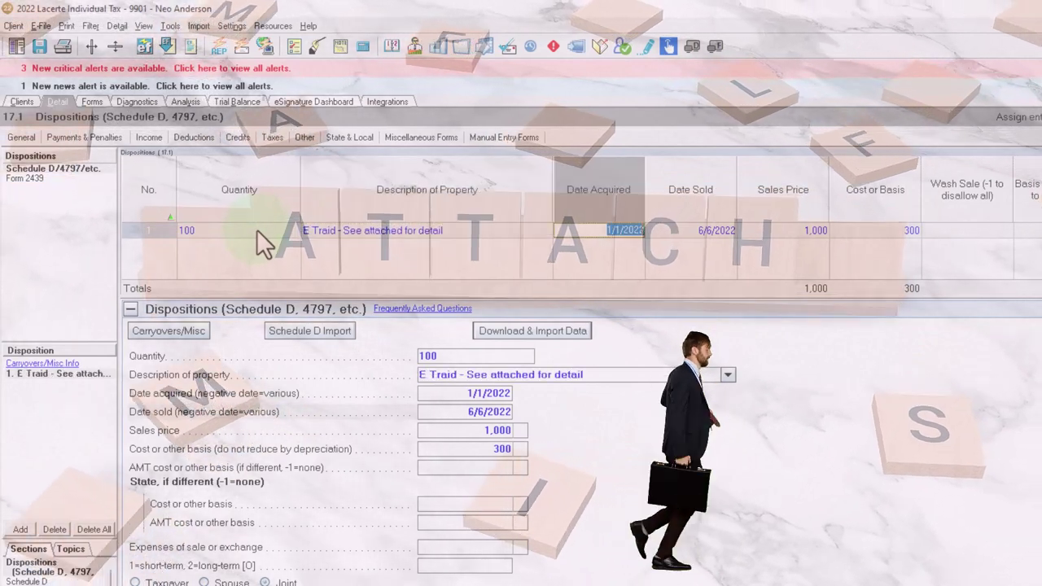
{"action": "left_click", "coordinate": [454, 231]}
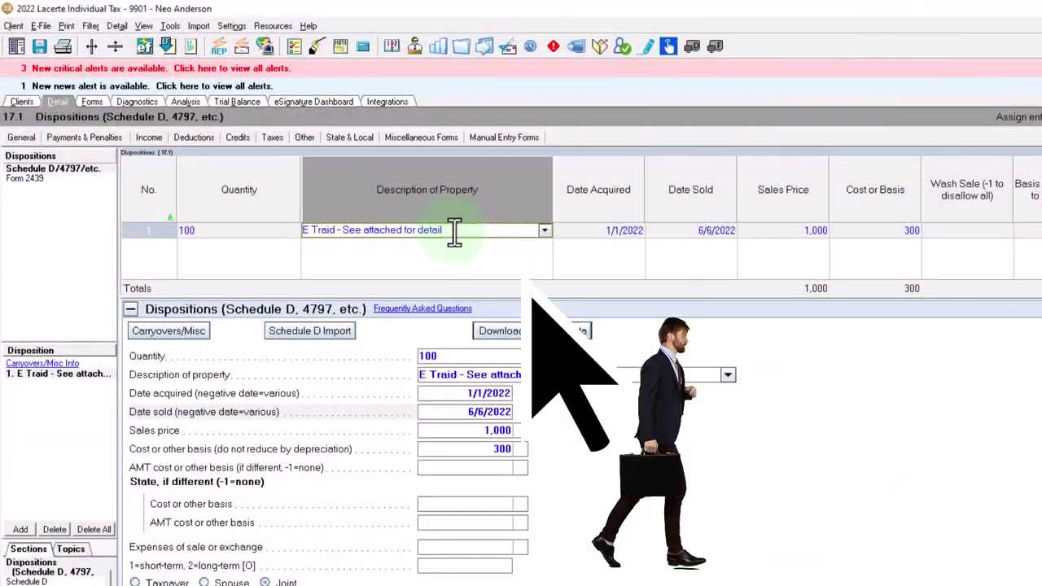
{"action": "type", "text": "ST"}
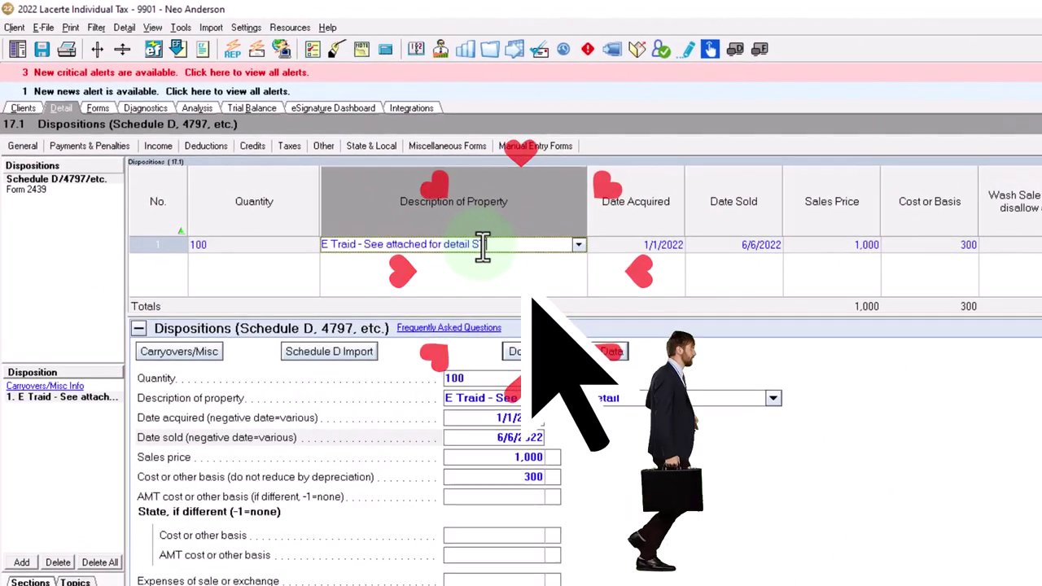
{"action": "key", "text": "Tab"}
{"action": "key", "text": "Tab"}
{"action": "key", "text": "Tab"}
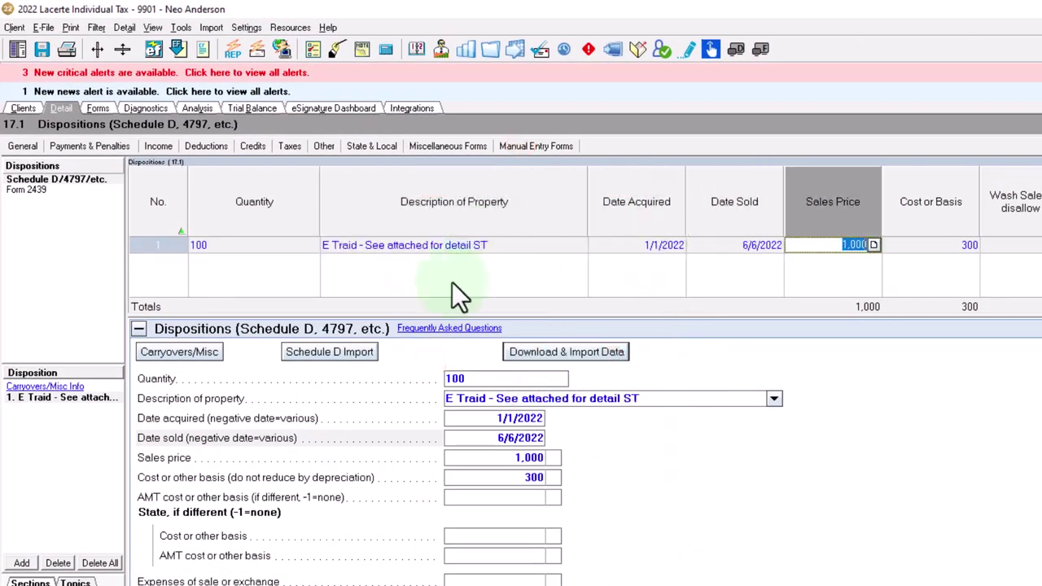
Add a second disposition of 100 shares and mark its description LT.
{"action": "left_click", "coordinate": [22, 565]}
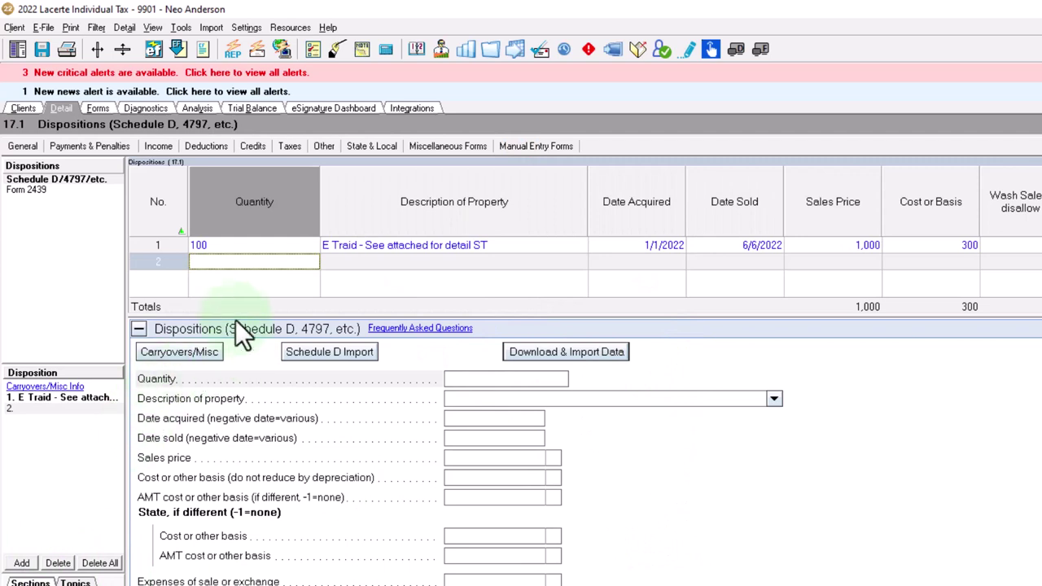
{"action": "type", "text": "100"}
{"action": "key", "text": "Tab"}
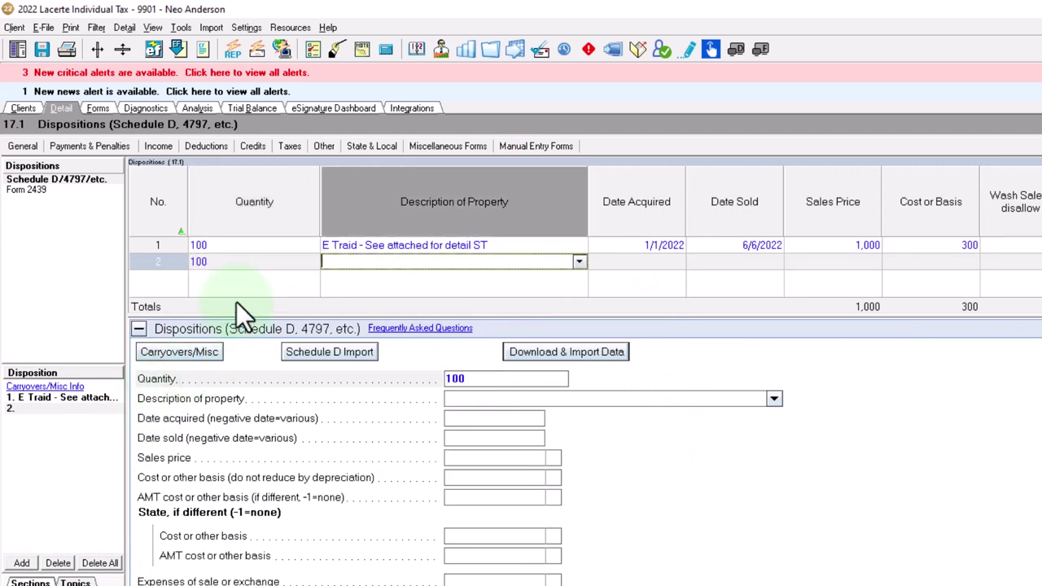
{"action": "left_click", "coordinate": [497, 245]}
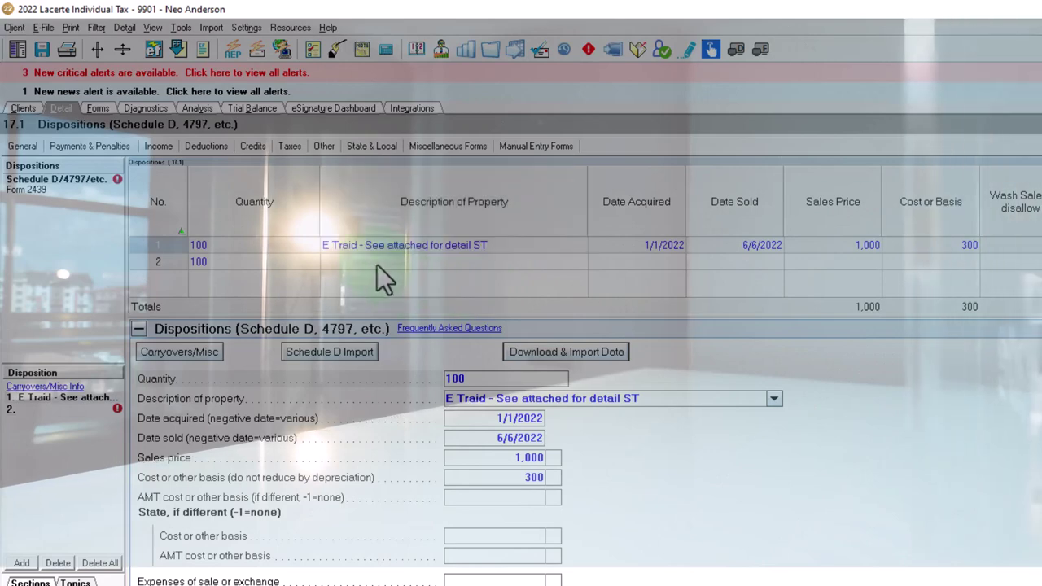
{"action": "left_click", "coordinate": [373, 263]}
{"action": "type", "text": "E"}
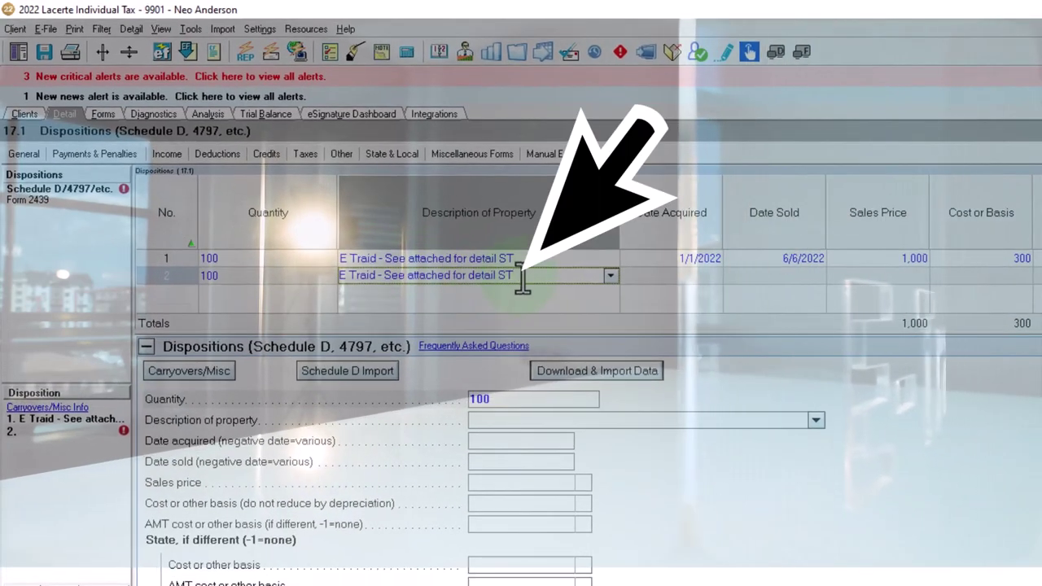
{"action": "key", "text": "BackSpace"}
{"action": "key", "text": "BackSpace"}
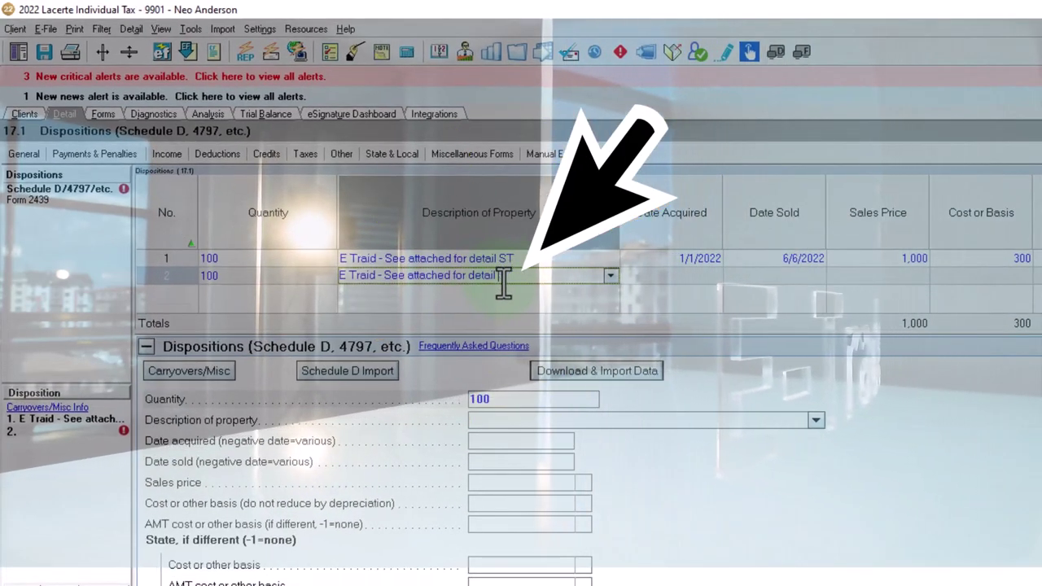
{"action": "type", "text": "LT"}
Prefix the acquisition and sale dates with minus signs, entering -1/1/2022 as acquired.
{"action": "left_click", "coordinate": [664, 259]}
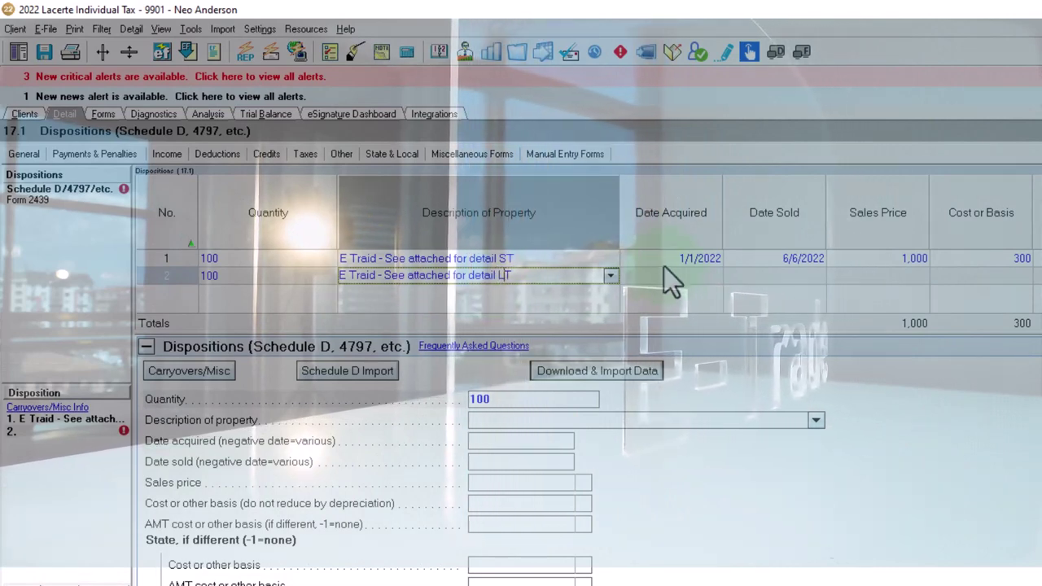
{"action": "type", "text": "-1/1/2022"}
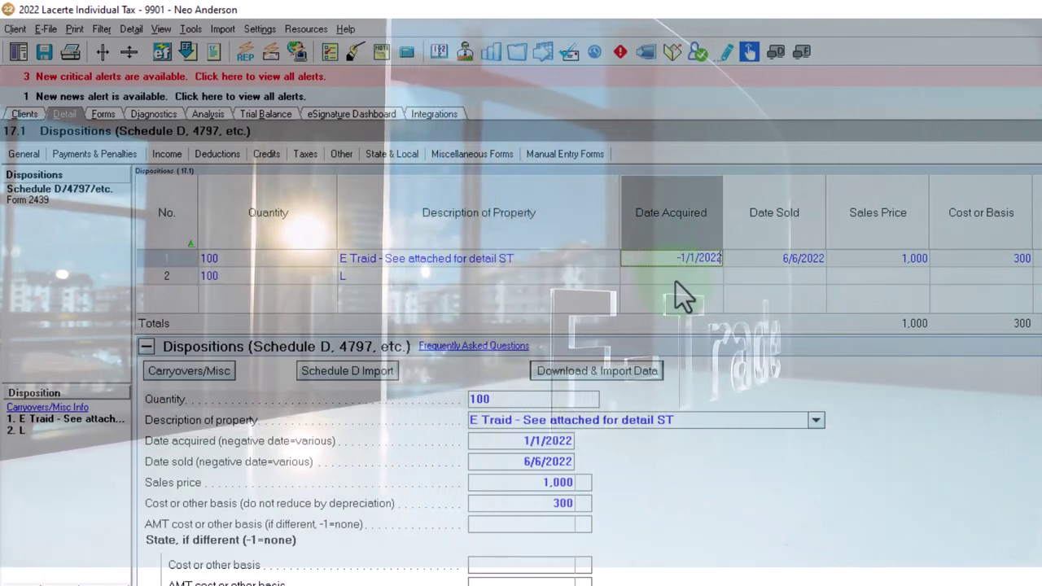
{"action": "key", "text": "Tab"}
{"action": "left_click", "coordinate": [767, 261]}
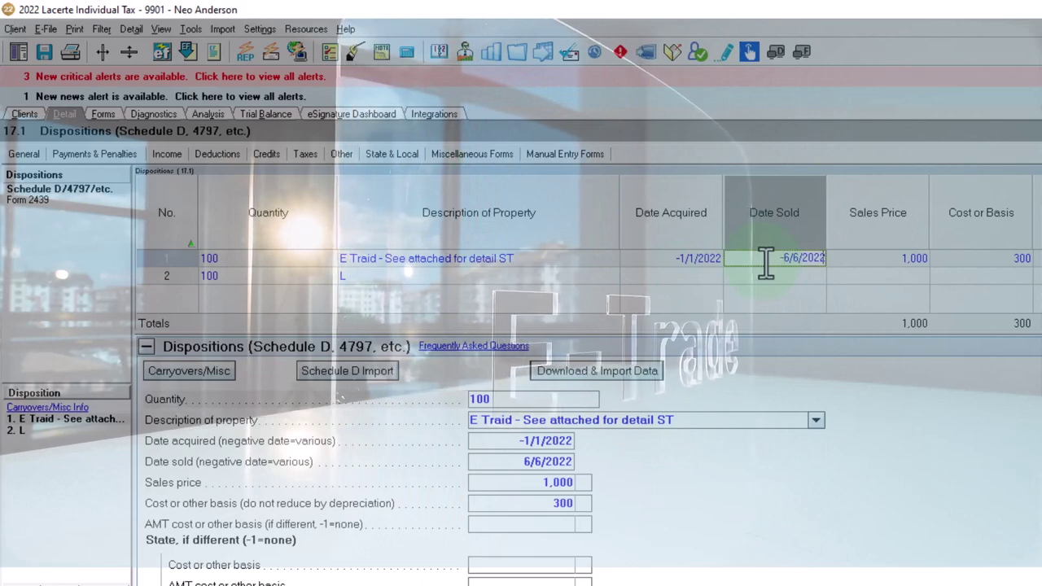
{"action": "type", "text": "-"}
{"action": "key", "text": "Tab"}
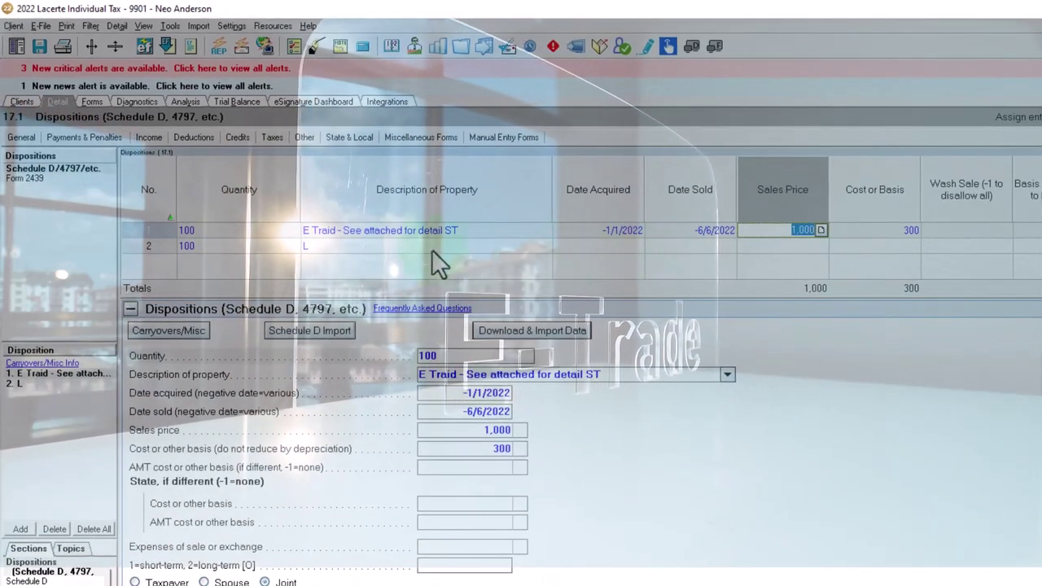
Copy the first sale's description into row 2, then retype it as 'E Triad' long-term.
{"action": "left_click", "coordinate": [402, 246]}
{"action": "left_click", "coordinate": [491, 229]}
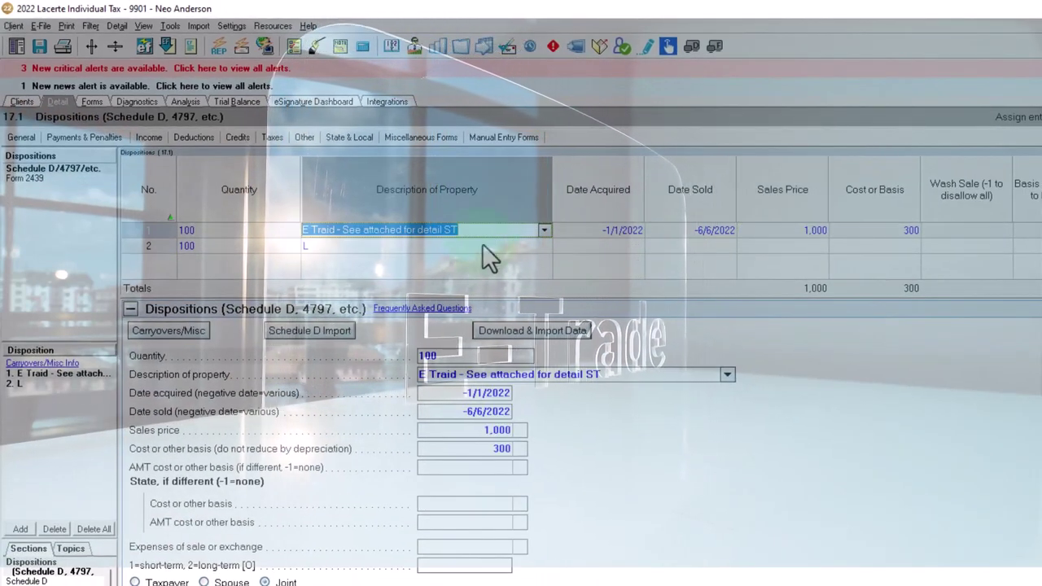
{"action": "key", "text": "ctrl+c"}
{"action": "left_click", "coordinate": [410, 253]}
{"action": "key", "text": "ctrl+v"}
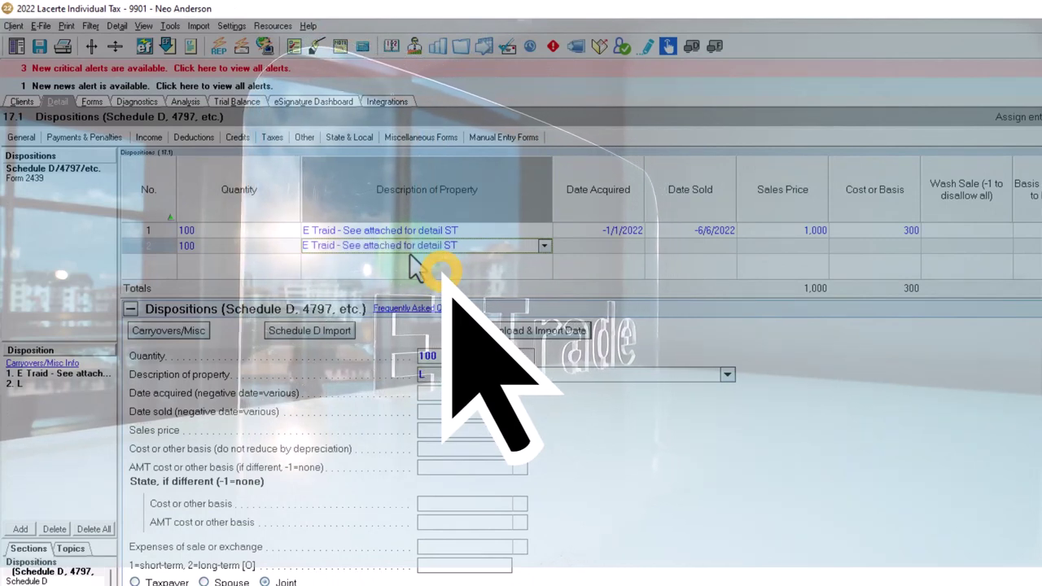
{"action": "type", "text": "L"}
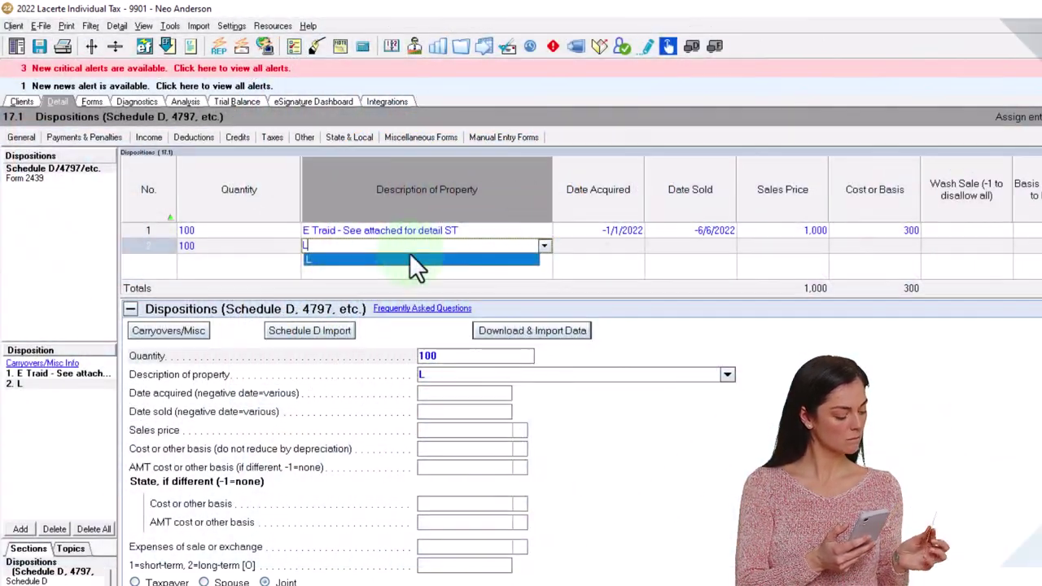
{"action": "key", "text": "BackSpace"}
{"action": "left_click", "coordinate": [404, 230]}
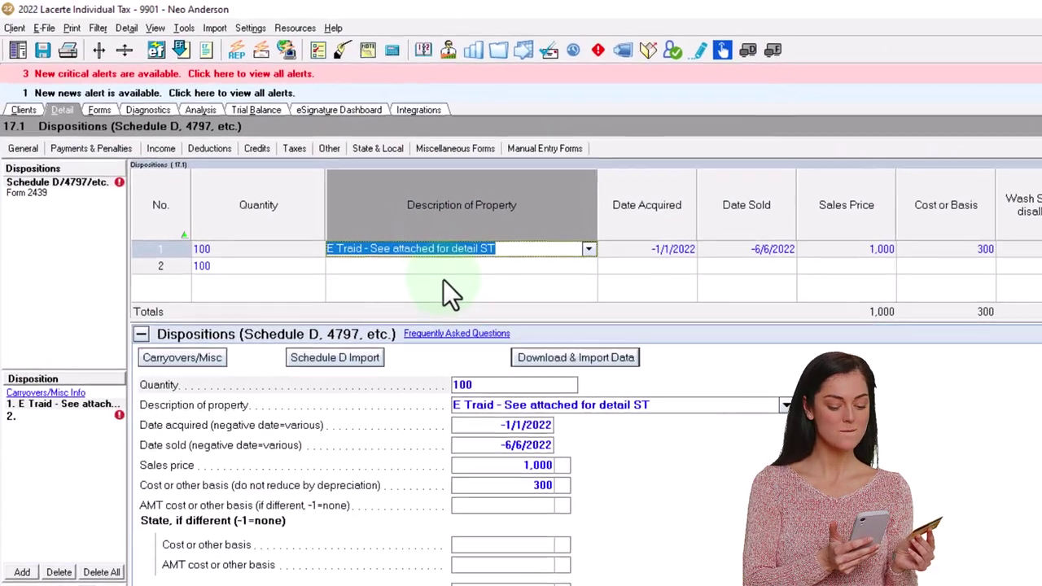
{"action": "left_click", "coordinate": [411, 251]}
{"action": "key", "text": "ctrl+v"}
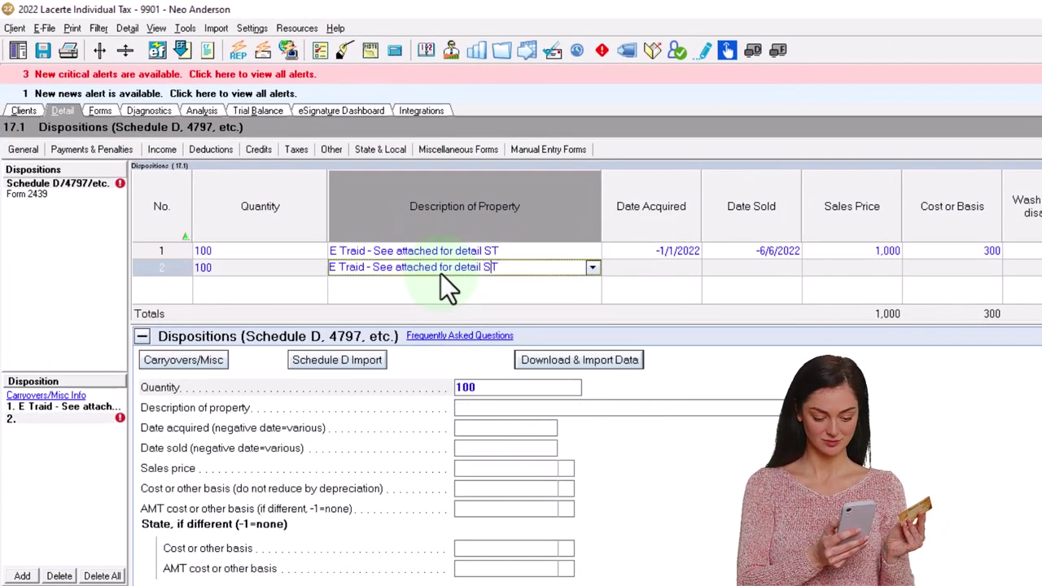
{"action": "key", "text": "BackSpace"}
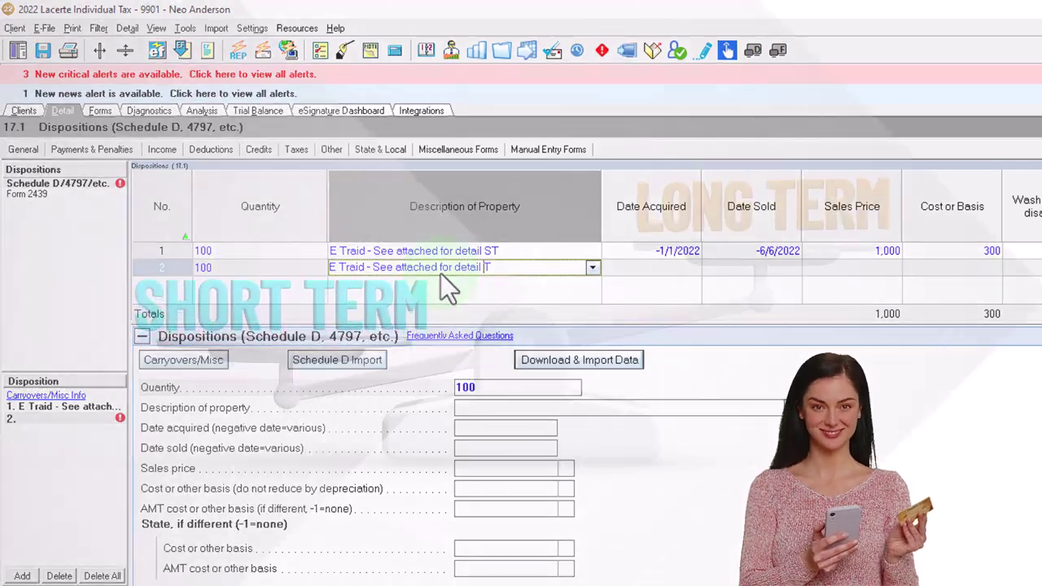
{"action": "key", "text": "ctrl+a"}
{"action": "key", "text": "BackSpace"}
{"action": "type", "text": "E"}
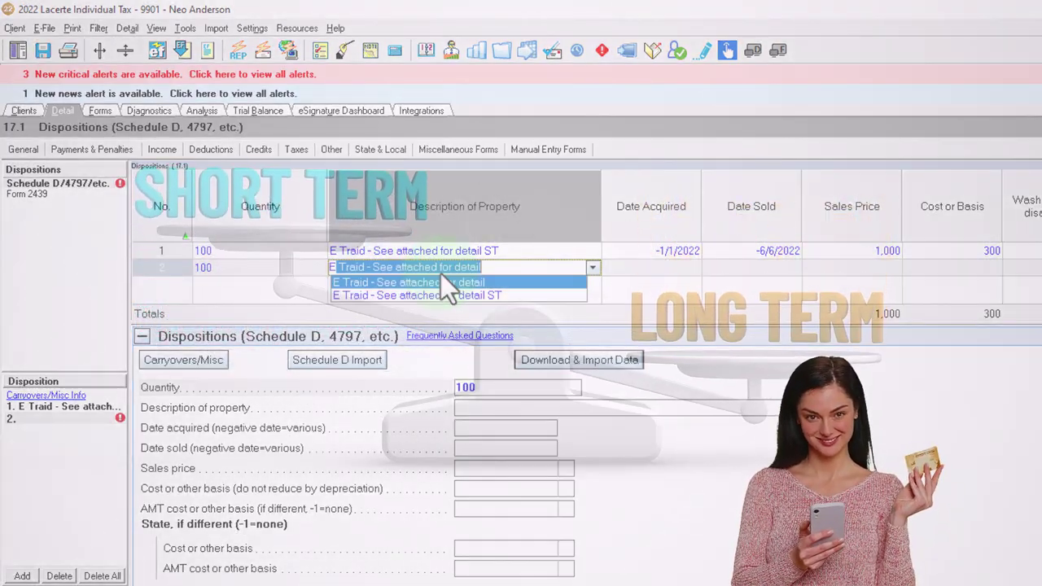
{"action": "type", "text": " Tria"}
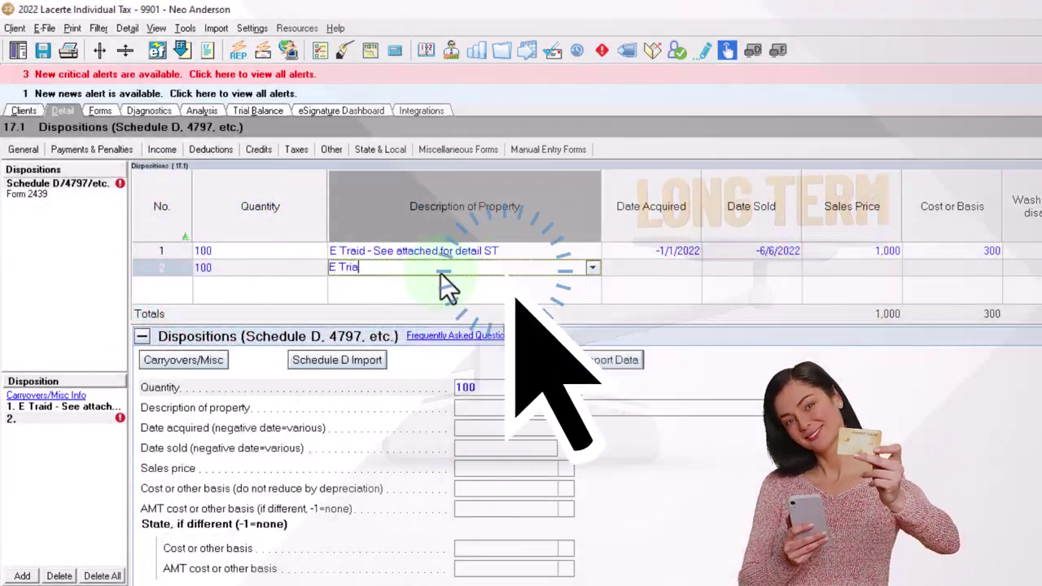
{"action": "type", "text": "d - See attached for detial LT"}
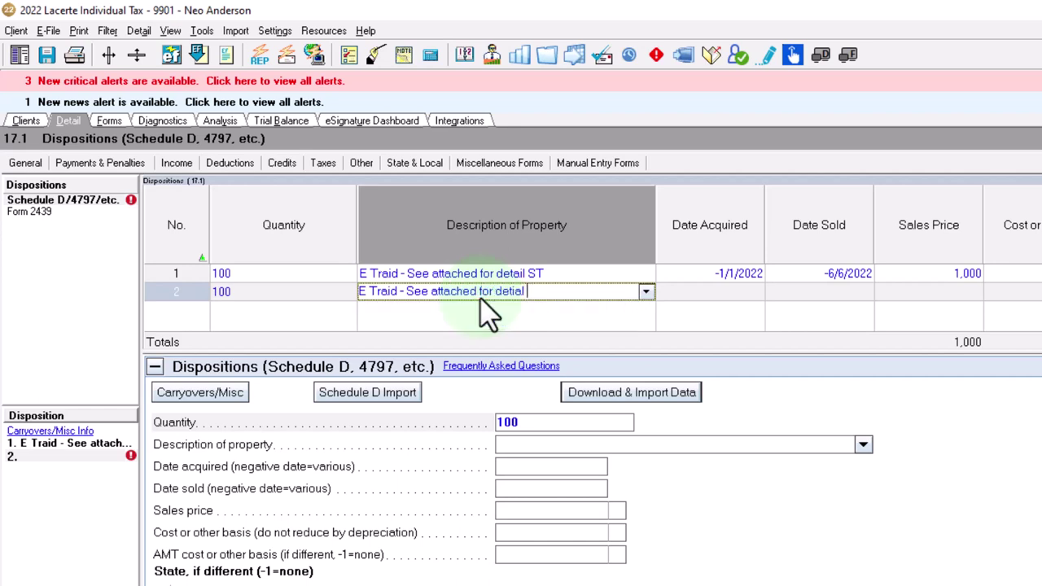
{"action": "key", "text": "Tab"}
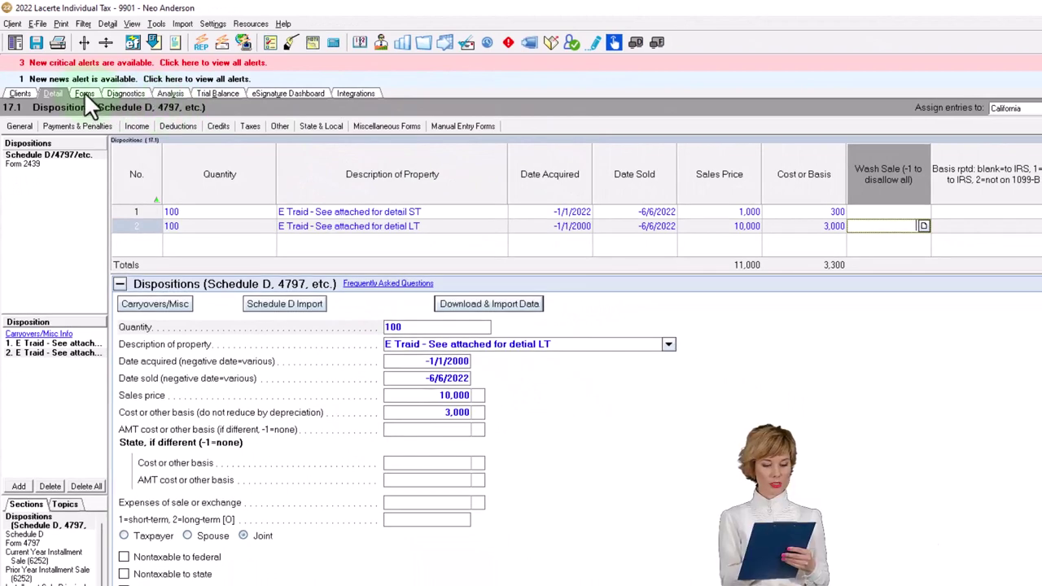
{"action": "left_click", "coordinate": [85, 94]}
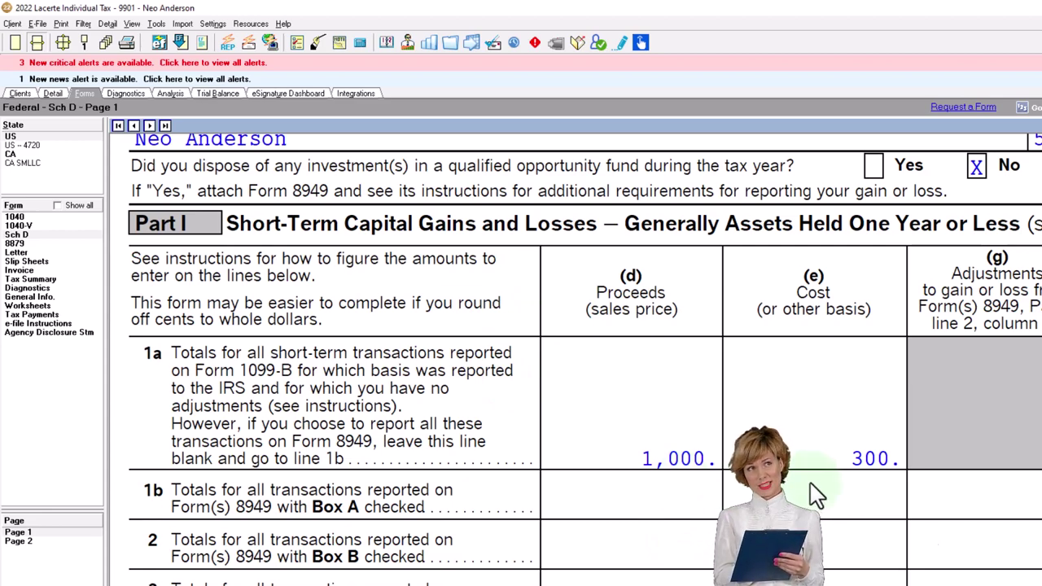
{"action": "scroll", "coordinate": [816, 495], "scroll_direction": "down", "scroll_amount": 10}
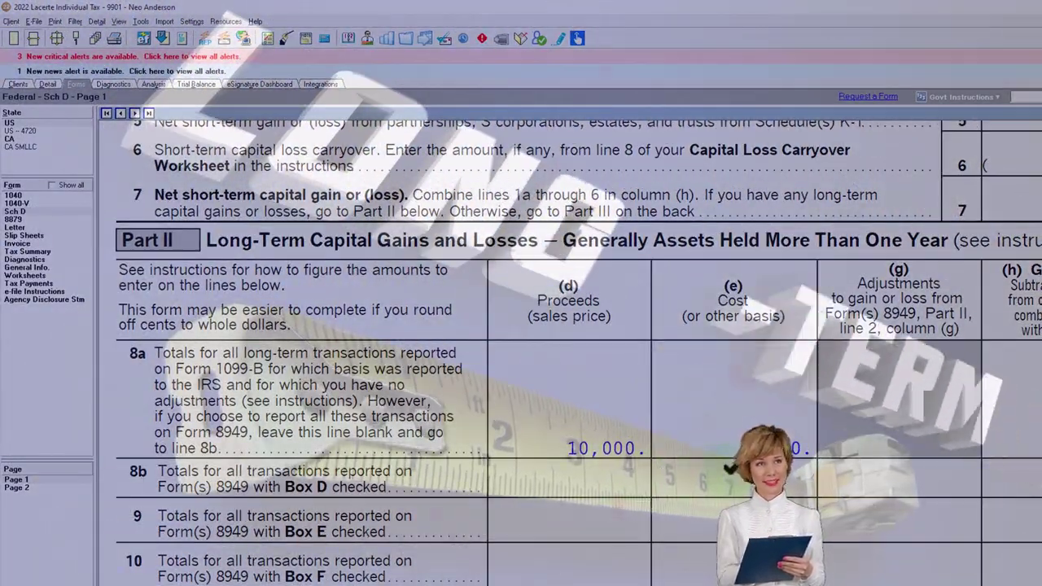
{"action": "scroll", "coordinate": [578, 353], "scroll_direction": "down", "scroll_amount": 5}
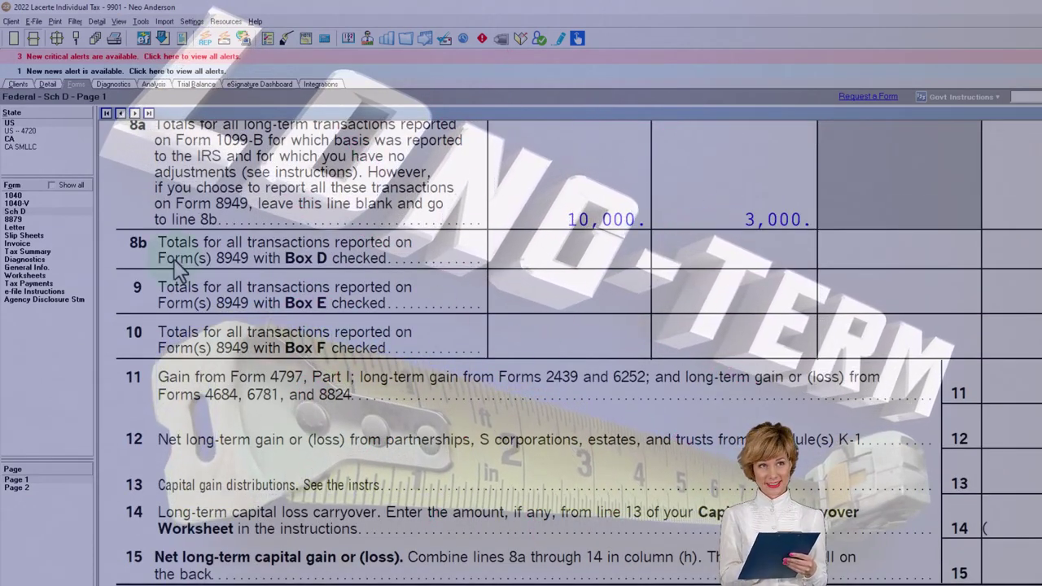
{"action": "left_click", "coordinate": [13, 196]}
{"action": "scroll", "coordinate": [521, 350], "scroll_direction": "down", "scroll_amount": 10}
{"action": "scroll", "coordinate": [522, 350], "scroll_direction": "down", "scroll_amount": 5}
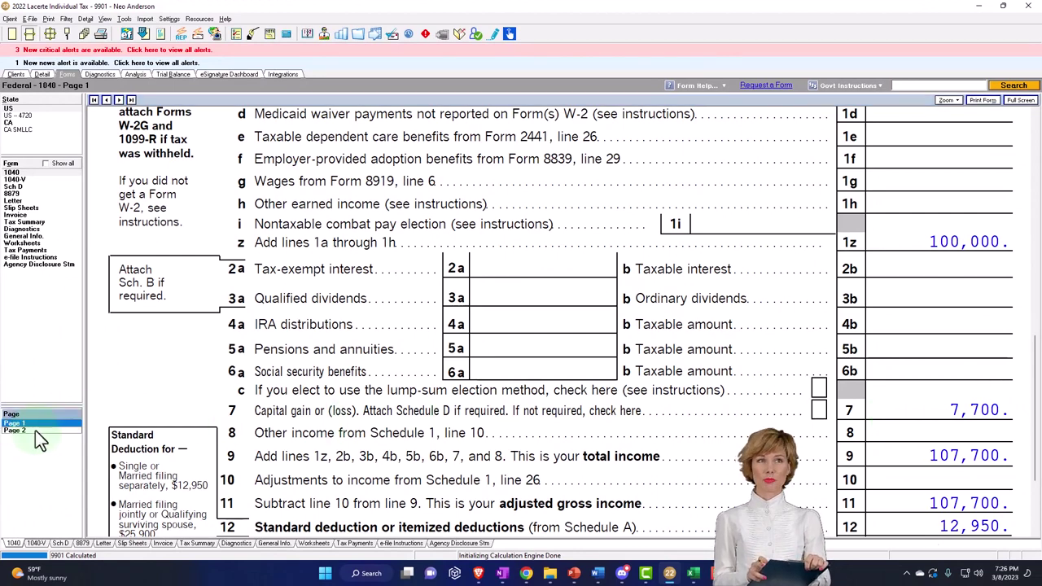
{"action": "left_click", "coordinate": [35, 431]}
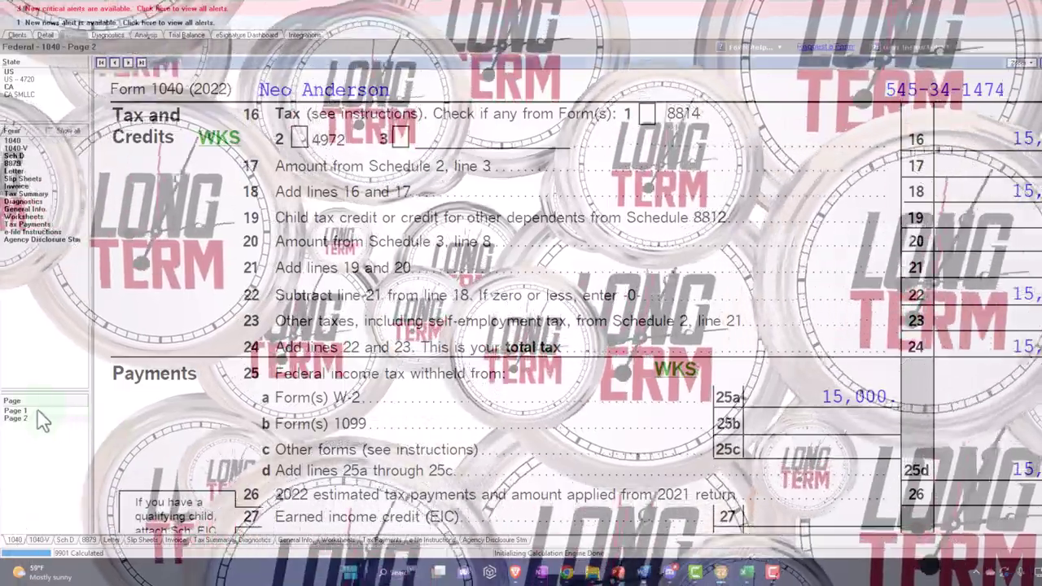
{"action": "left_click", "coordinate": [59, 411]}
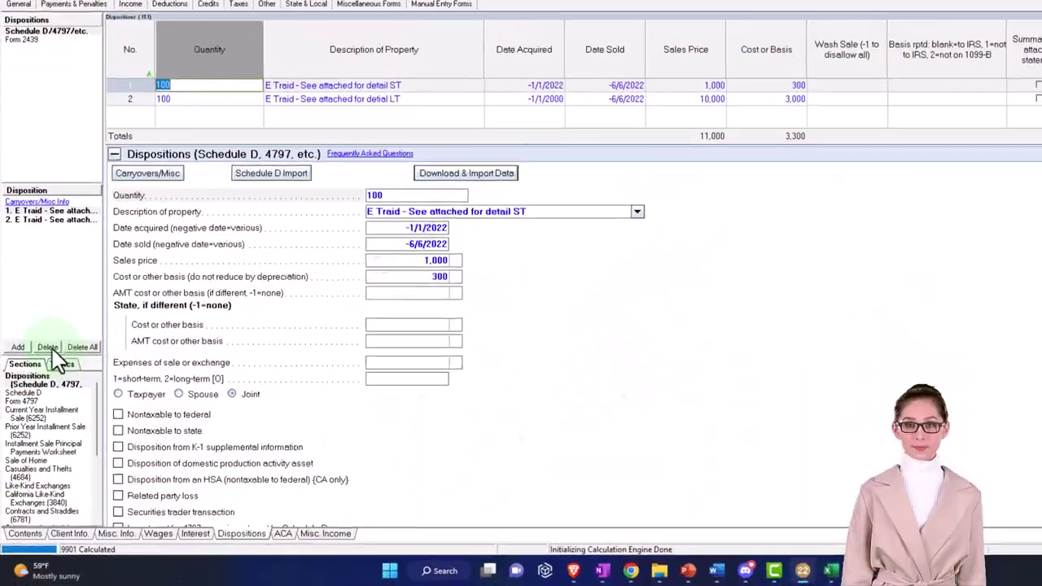
Delete the short-term E Traid sale and set the long-term sale's basis to 20,000.
{"action": "left_click", "coordinate": [49, 348]}
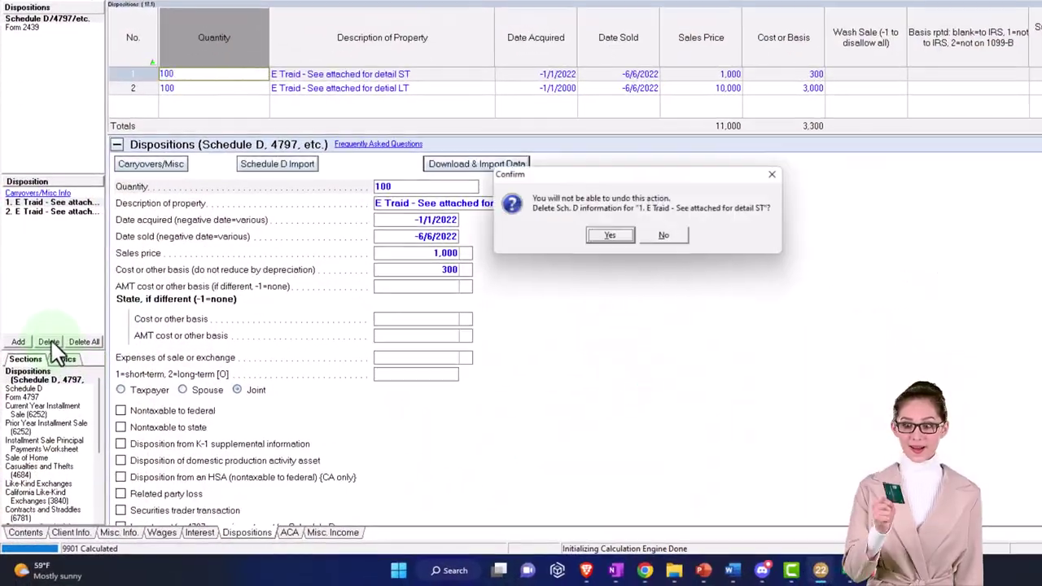
{"action": "left_click", "coordinate": [615, 235]}
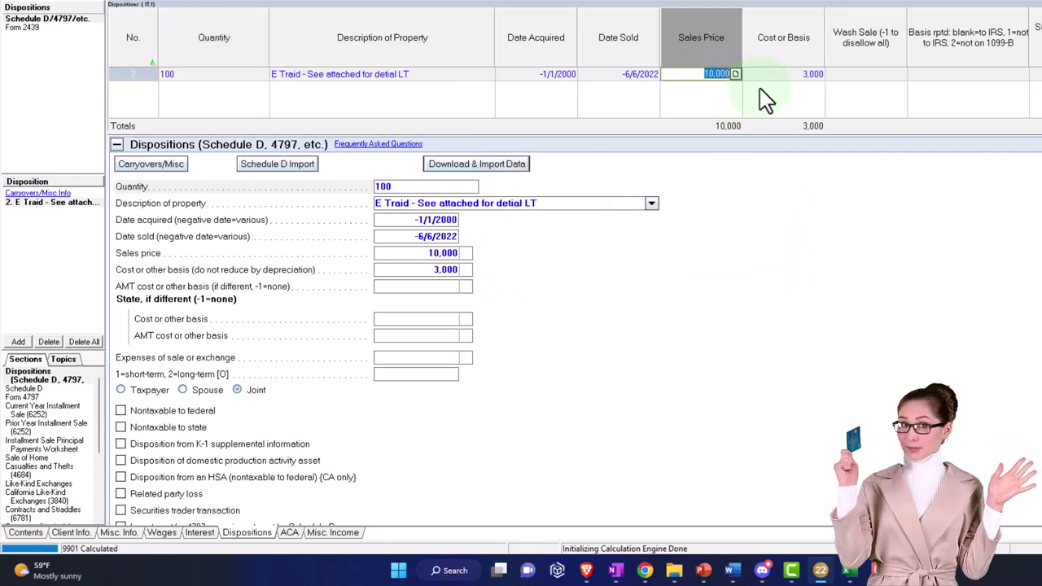
{"action": "left_click", "coordinate": [787, 75]}
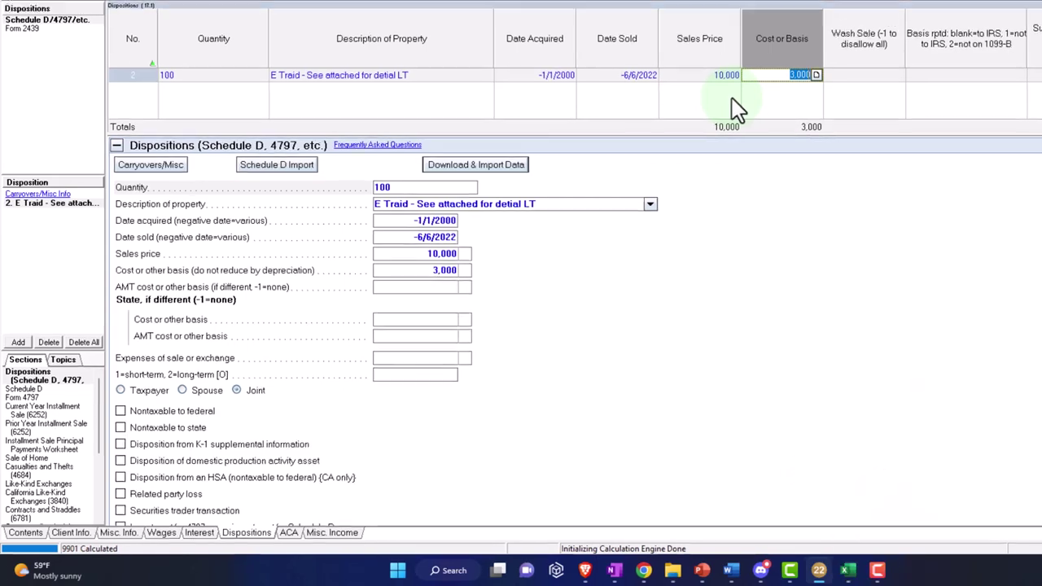
{"action": "type", "text": "20000"}
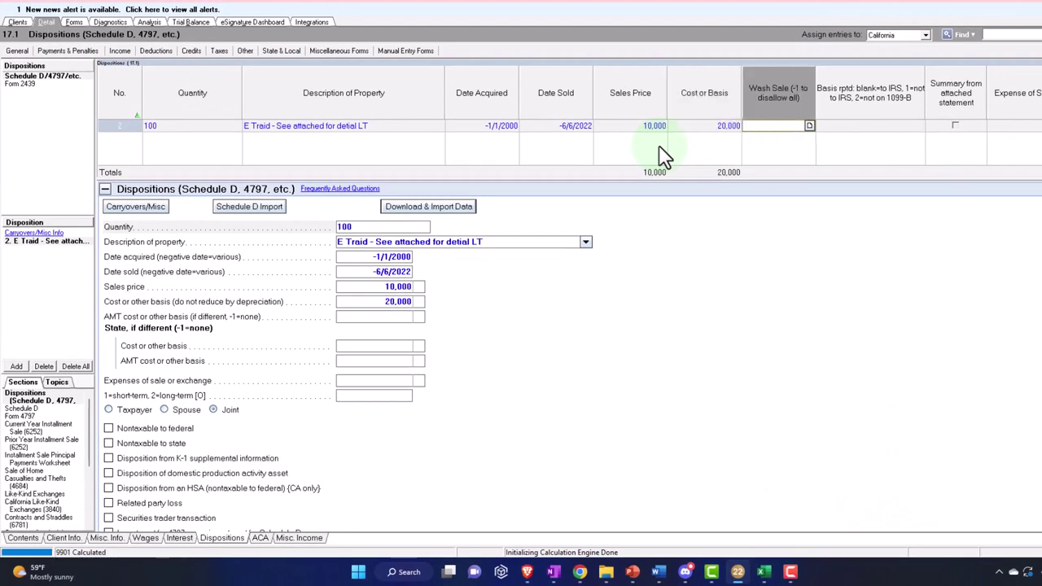
{"action": "left_click", "coordinate": [74, 23]}
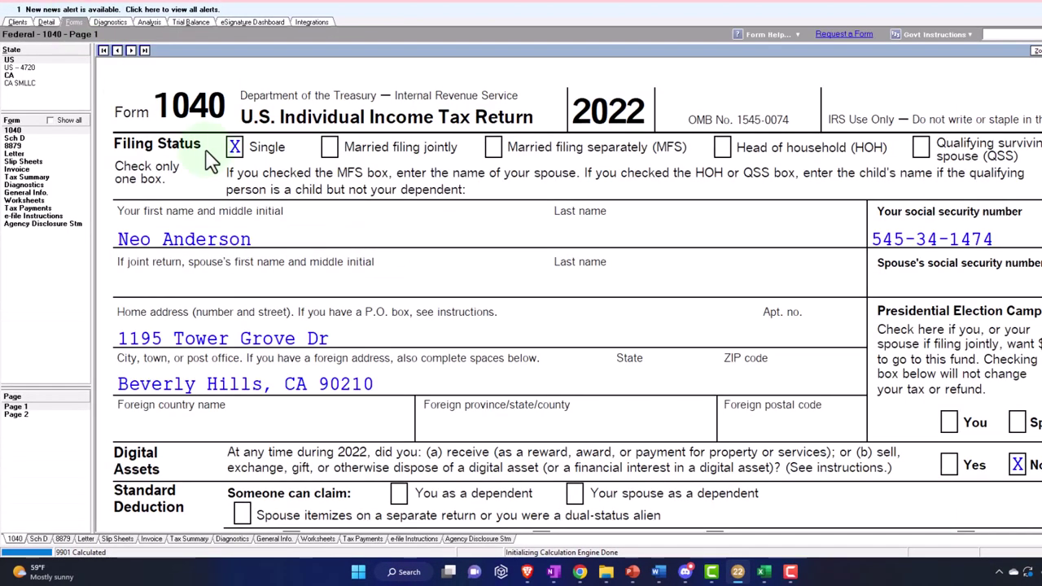
{"action": "scroll", "coordinate": [464, 326], "scroll_direction": "down", "scroll_amount": 10}
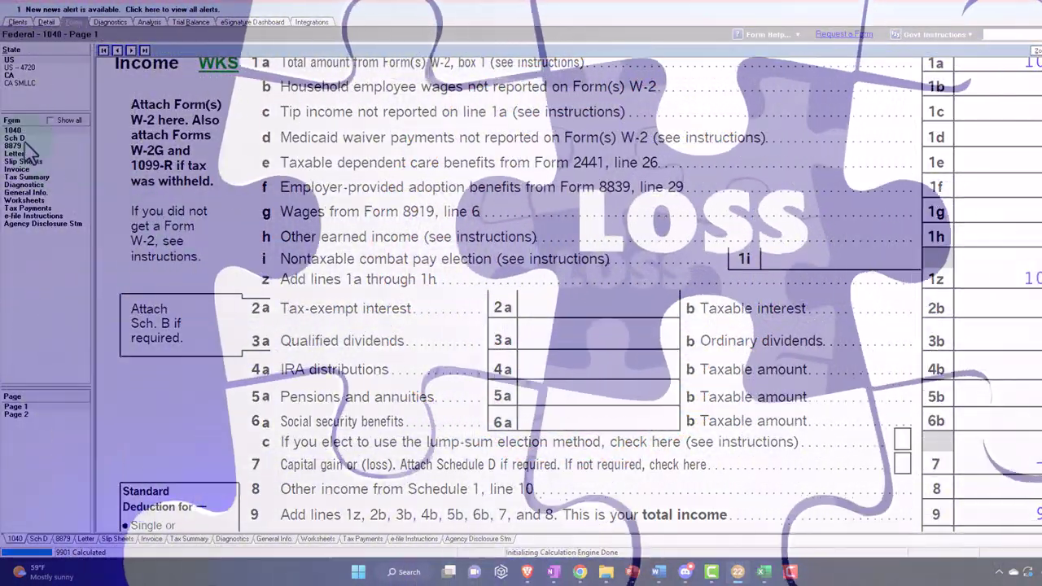
{"action": "left_click", "coordinate": [21, 138]}
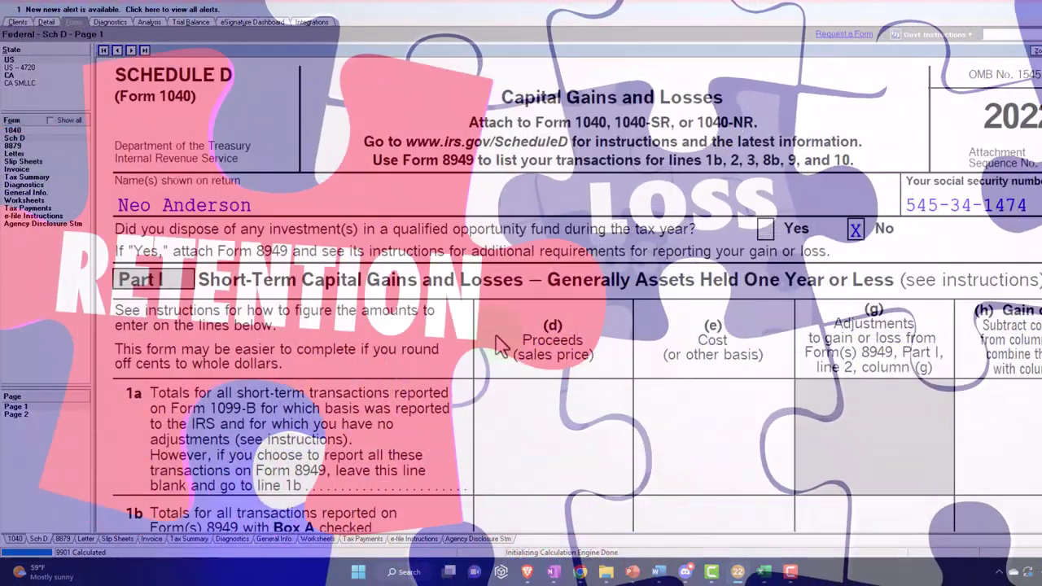
{"action": "scroll", "coordinate": [481, 356], "scroll_direction": "down", "scroll_amount": 10}
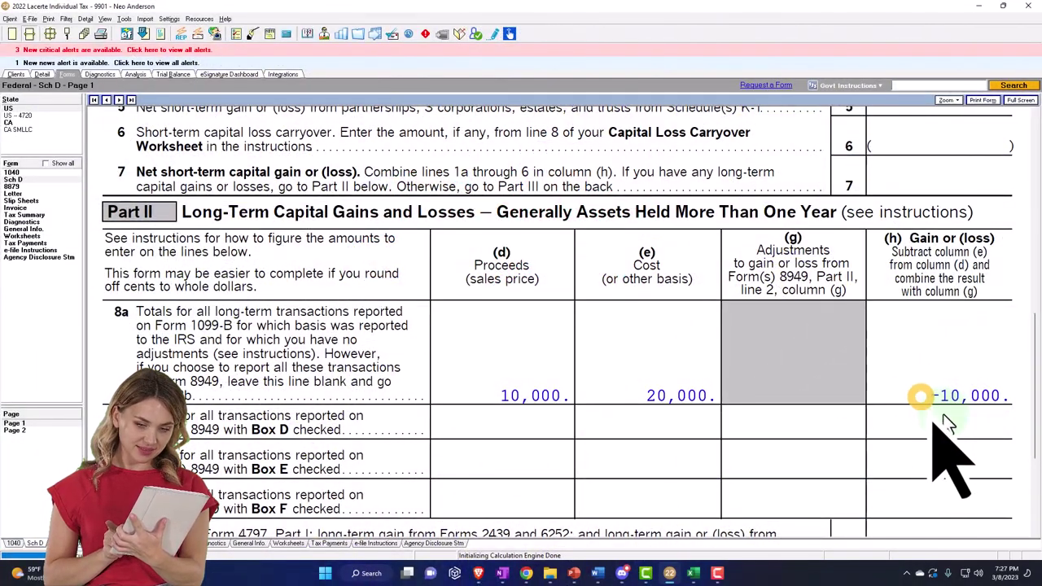
{"action": "scroll", "coordinate": [943, 415], "scroll_direction": "down", "scroll_amount": 3}
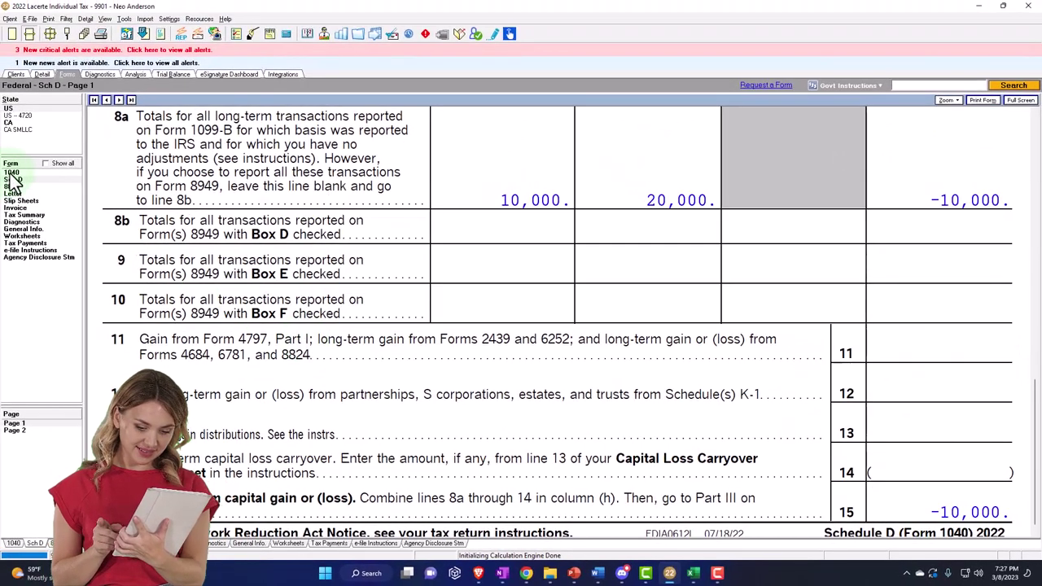
{"action": "left_click", "coordinate": [11, 173]}
{"action": "scroll", "coordinate": [581, 403], "scroll_direction": "down", "scroll_amount": 10}
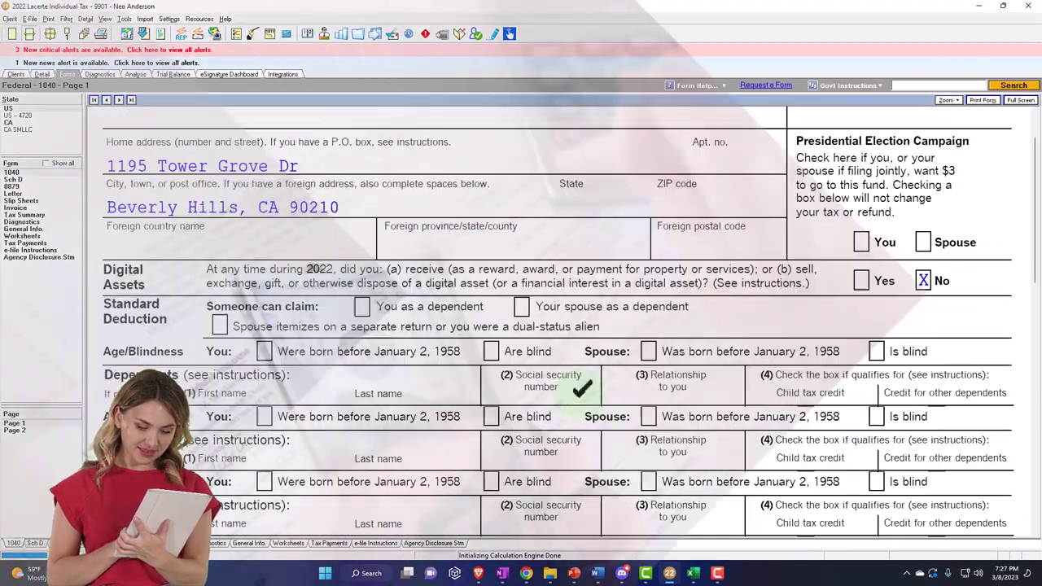
{"action": "scroll", "coordinate": [581, 403], "scroll_direction": "down", "scroll_amount": 3}
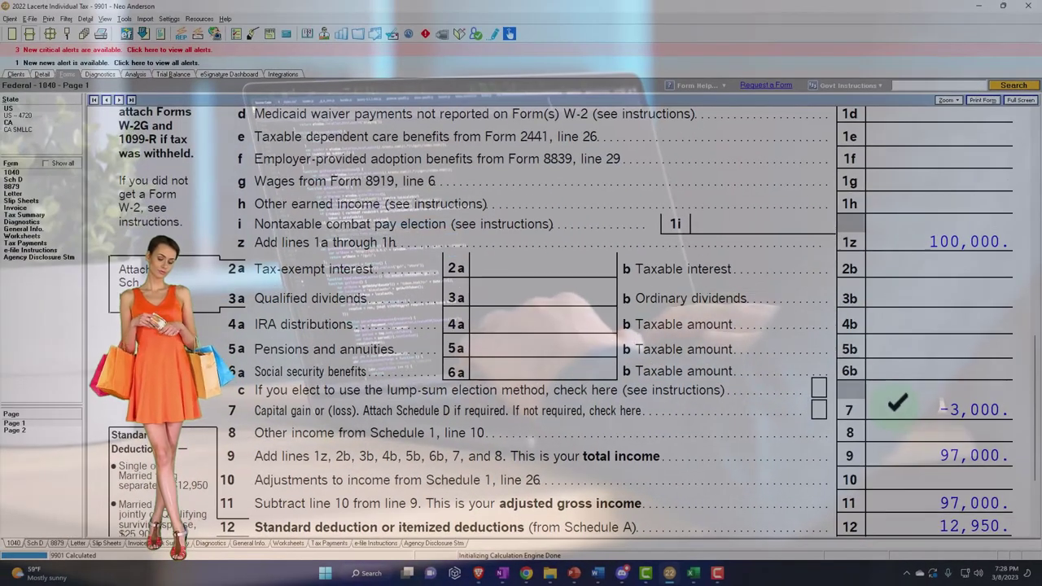
Inspect the worksheet behind line 7's -3,000, then scroll Schedule D down to Part II.
{"action": "double_click", "coordinate": [897, 402]}
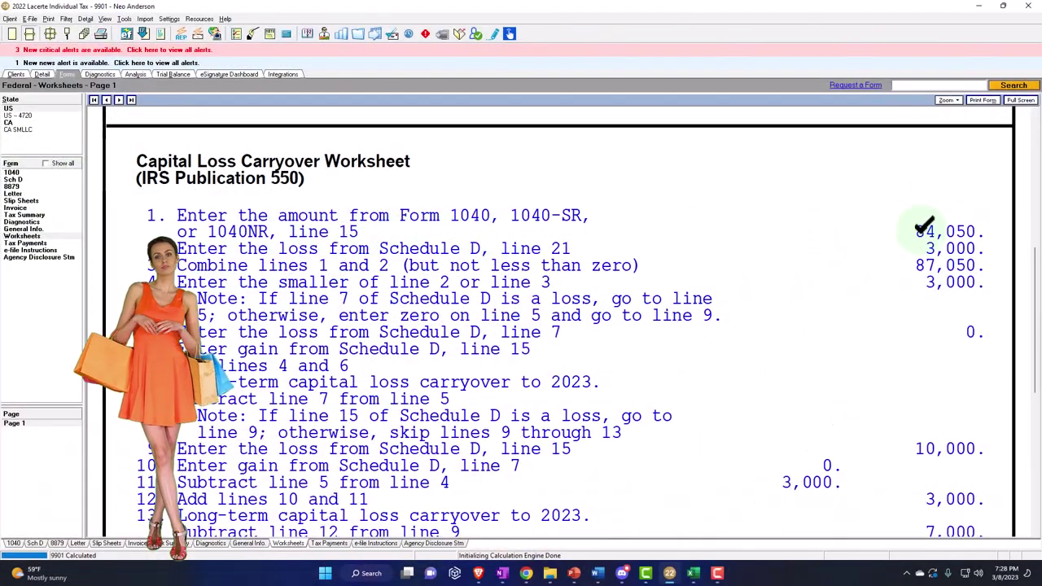
{"action": "scroll", "coordinate": [926, 227], "scroll_direction": "down", "scroll_amount": 2}
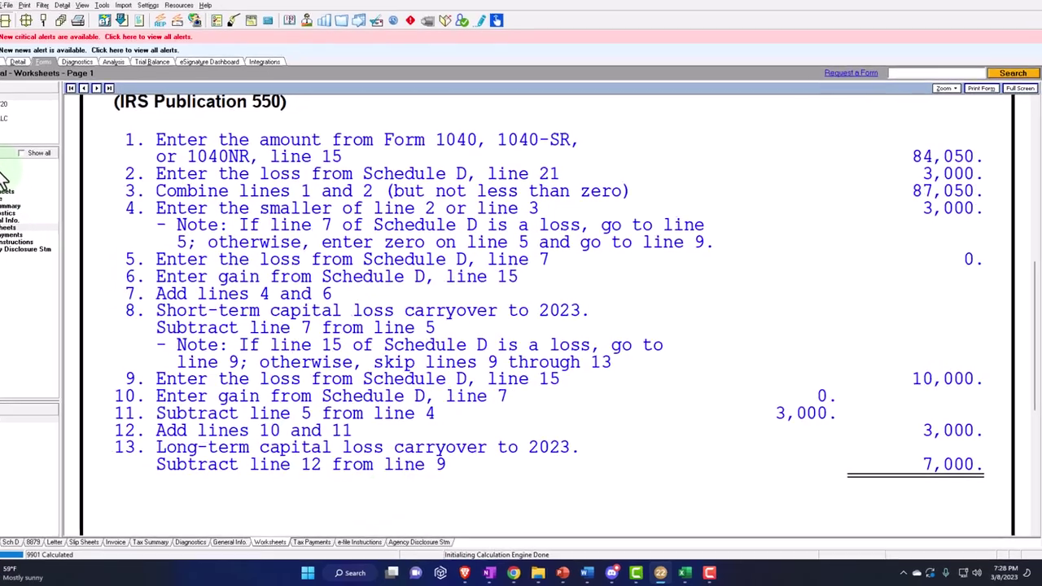
{"action": "left_click", "coordinate": [21, 179]}
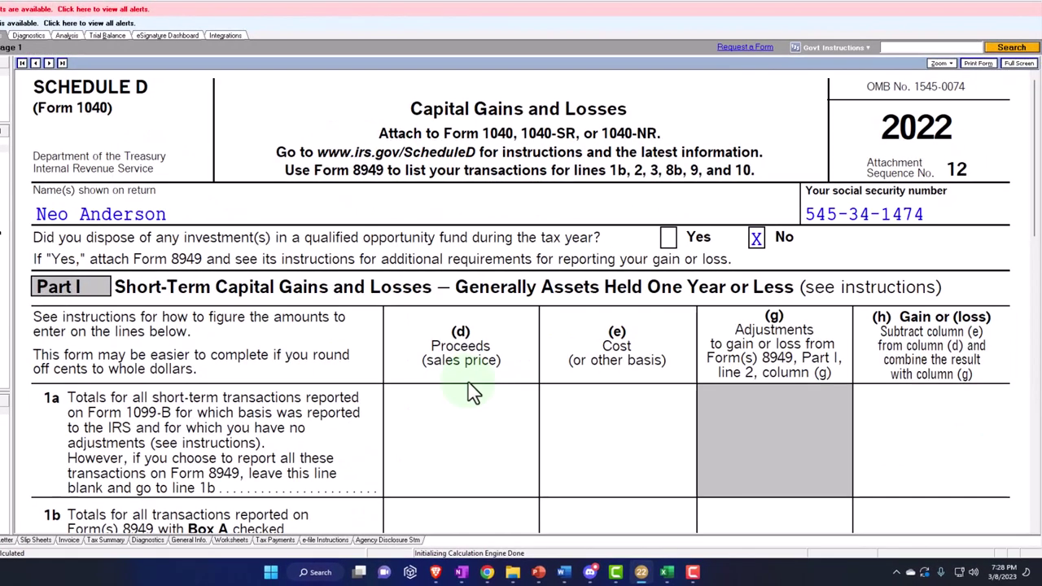
{"action": "scroll", "coordinate": [472, 391], "scroll_direction": "down", "scroll_amount": 3}
{"action": "scroll", "coordinate": [472, 383], "scroll_direction": "down", "scroll_amount": 5}
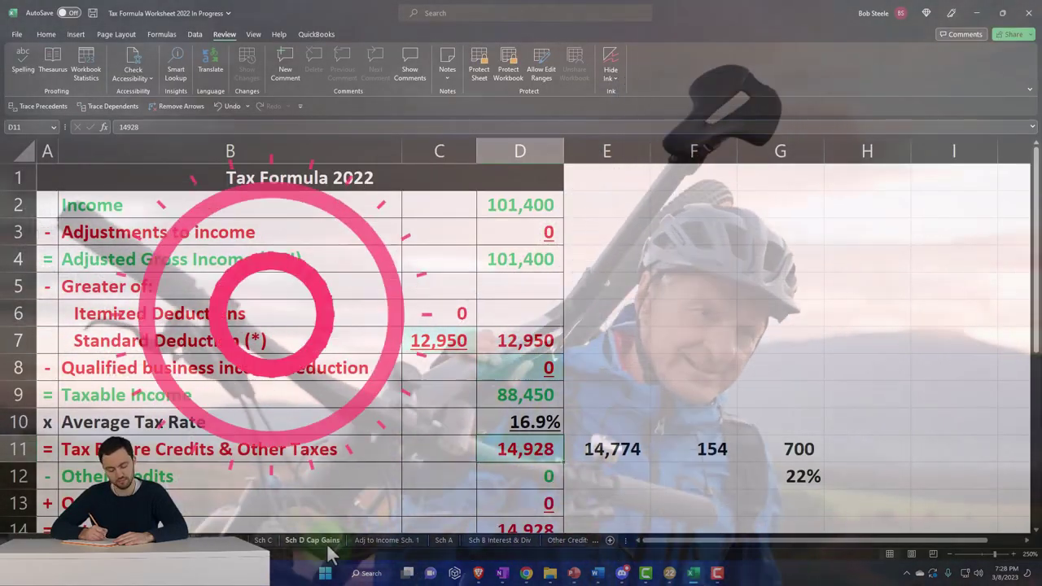
Add an LT sale in row 15 with 10,000 price, 20,000 cost and a gain formula.
{"action": "left_click", "coordinate": [320, 547]}
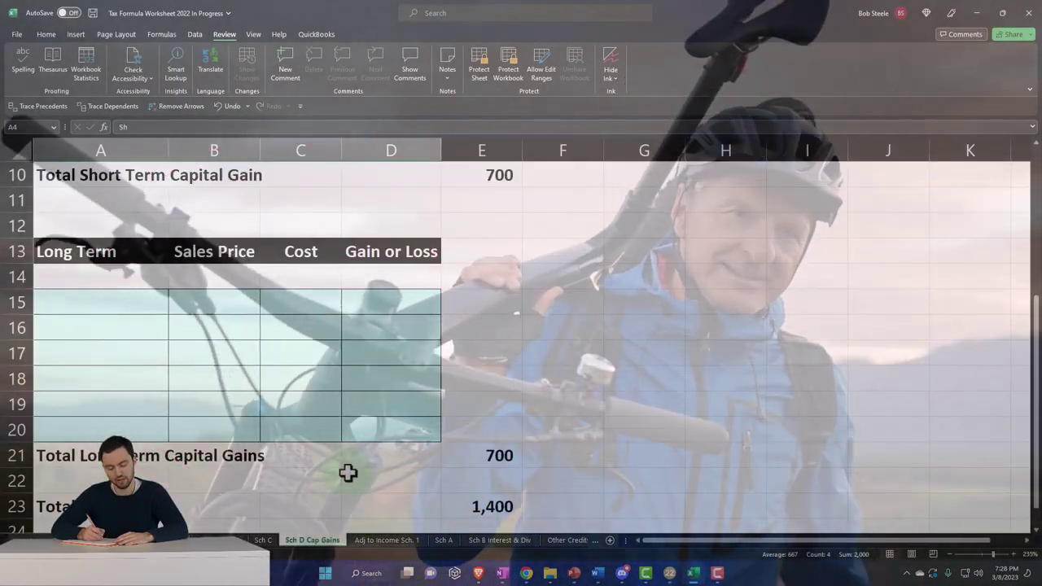
{"action": "scroll", "coordinate": [338, 453], "scroll_direction": "up", "scroll_amount": 3}
{"action": "scroll", "coordinate": [182, 465], "scroll_direction": "down", "scroll_amount": 1}
{"action": "left_click", "coordinate": [100, 455]}
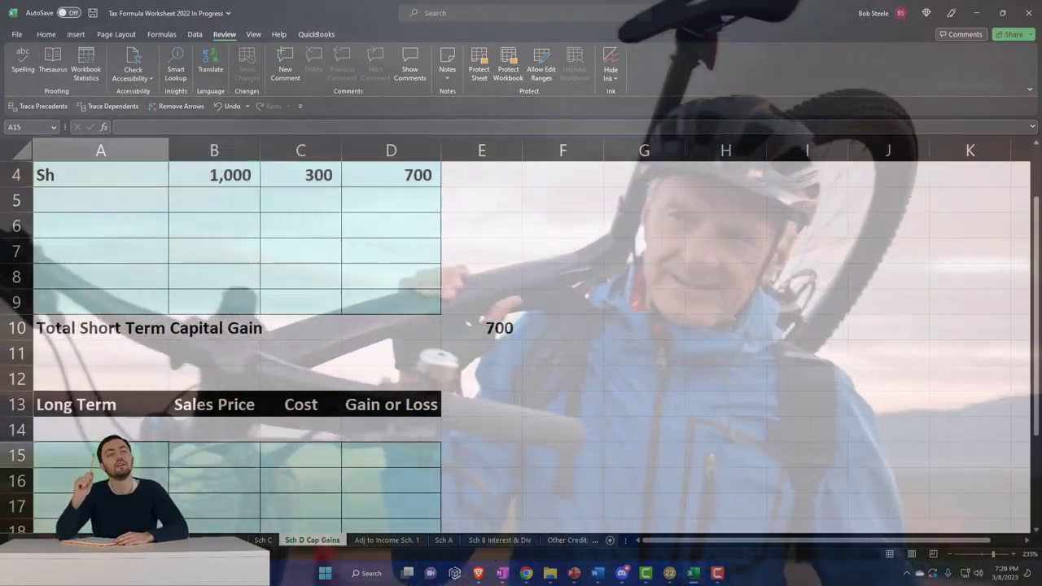
{"action": "type", "text": "LT"}
{"action": "key", "text": "Tab"}
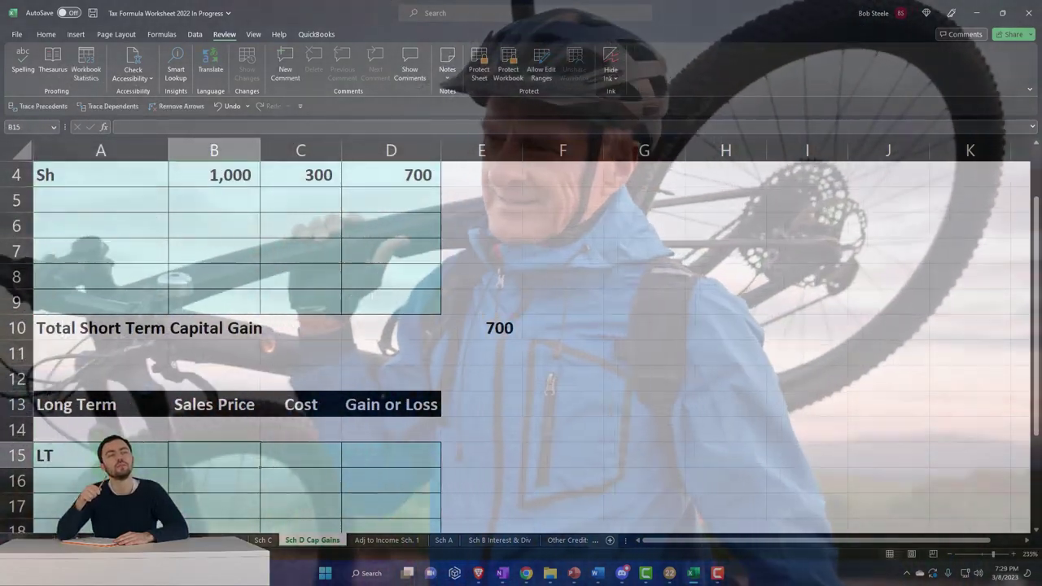
{"action": "type", "text": "10000"}
{"action": "key", "text": "Tab"}
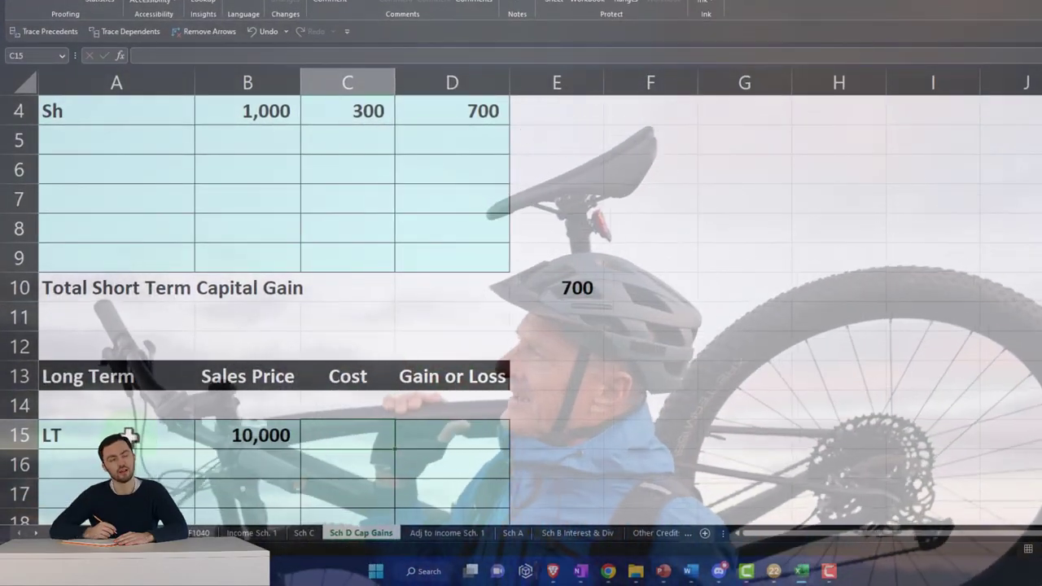
{"action": "type", "text": "3"}
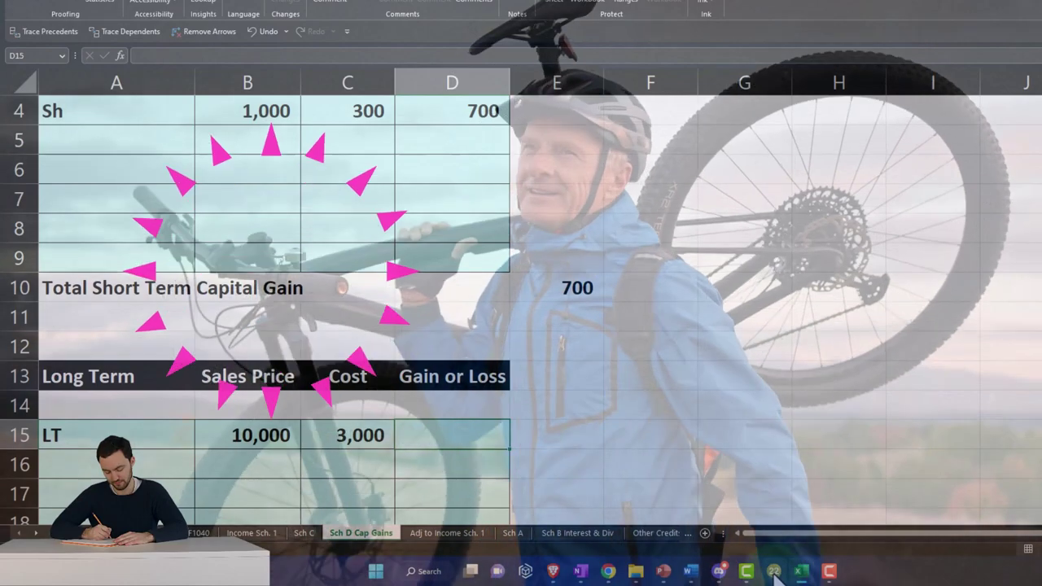
{"action": "left_click", "coordinate": [776, 575]}
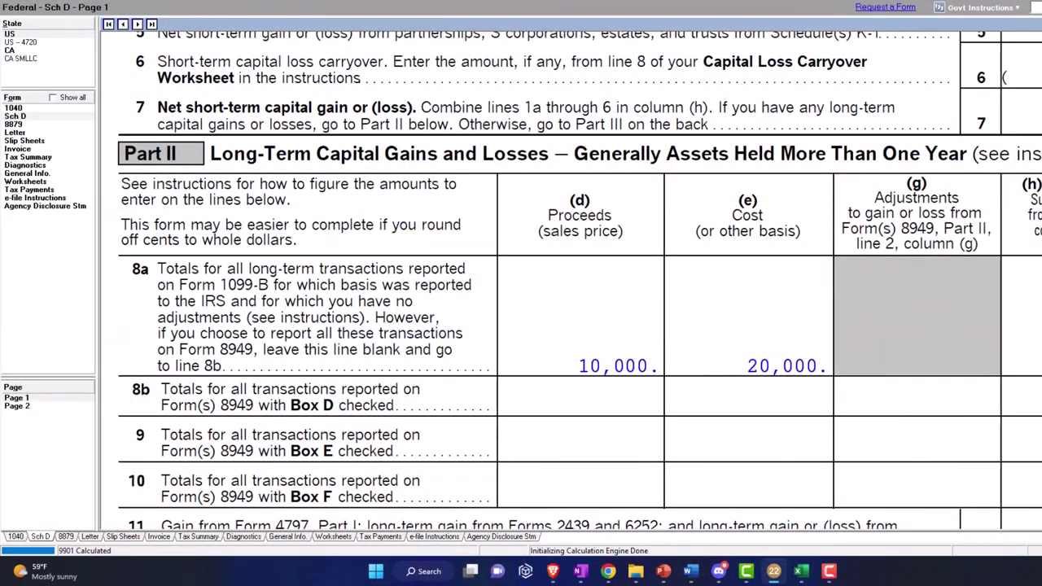
{"action": "key", "text": "alt+Tab"}
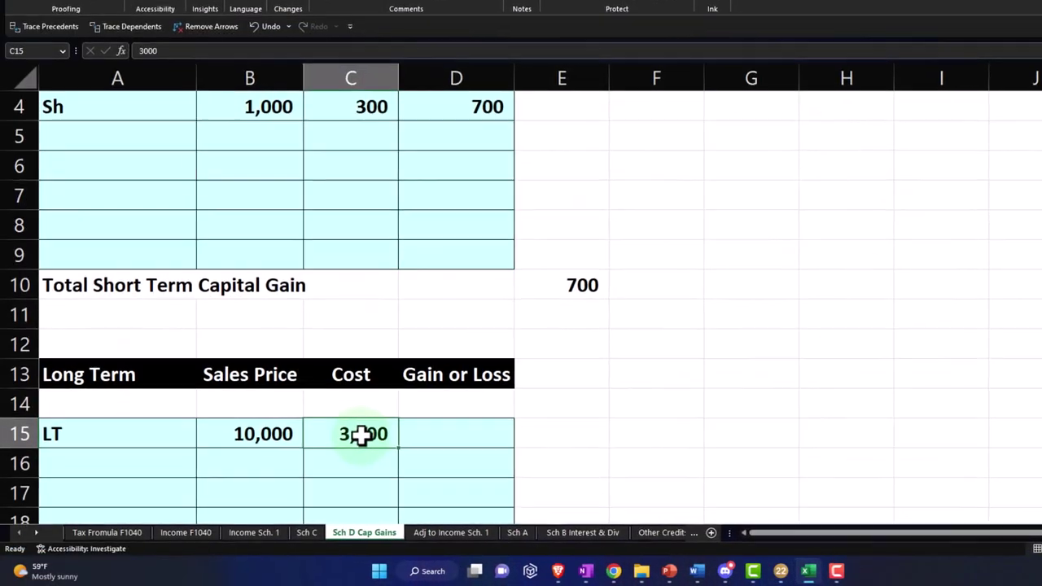
{"action": "type", "text": "20000"}
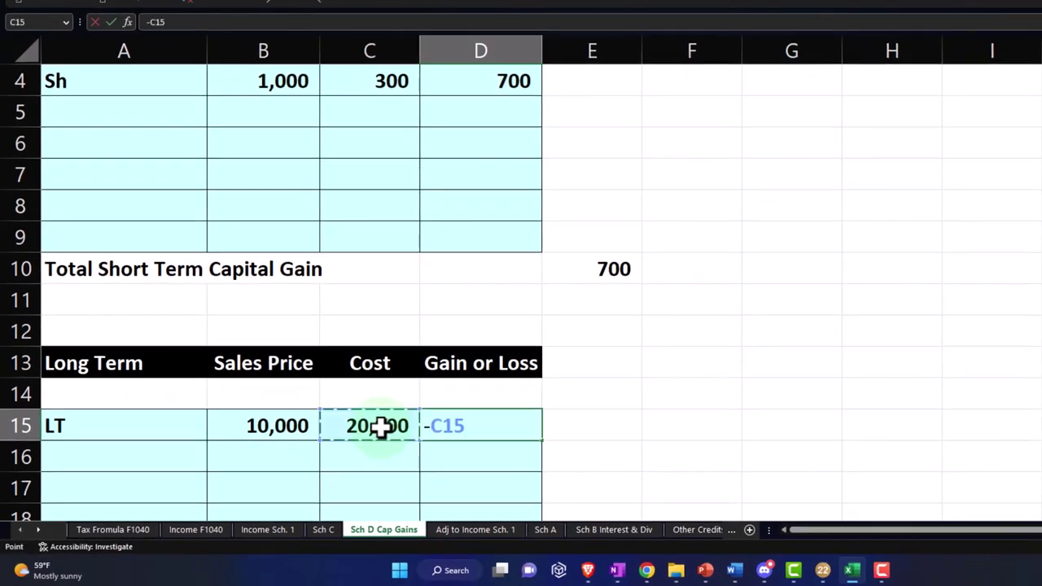
{"action": "key", "text": "Left"}
{"action": "type", "text": "-"}
{"action": "key", "text": "Left"}
{"action": "key", "text": "Return"}
{"action": "key", "text": "Left"}
Clear the short-term entries in row 4 and check the (30,000) total capital gains.
{"action": "scroll", "coordinate": [384, 427], "scroll_direction": "down", "scroll_amount": 1}
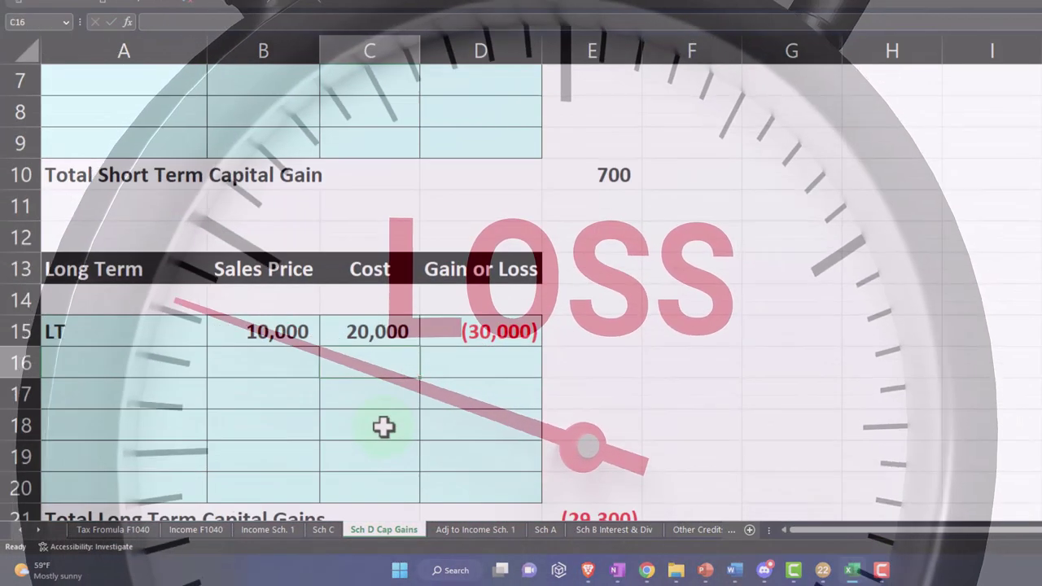
{"action": "scroll", "coordinate": [391, 429], "scroll_direction": "down", "scroll_amount": 1}
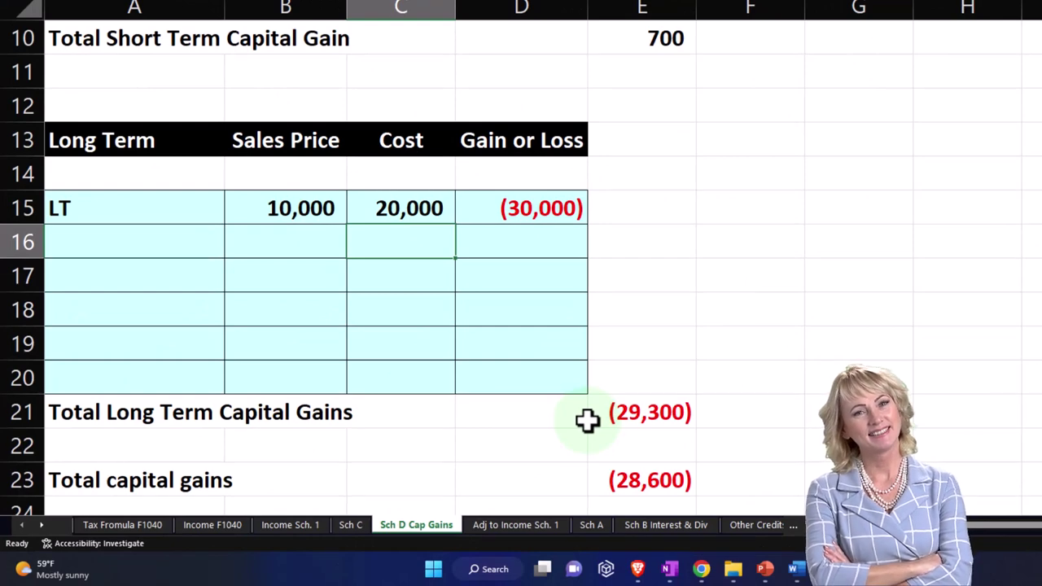
{"action": "scroll", "coordinate": [590, 417], "scroll_direction": "up", "scroll_amount": 2}
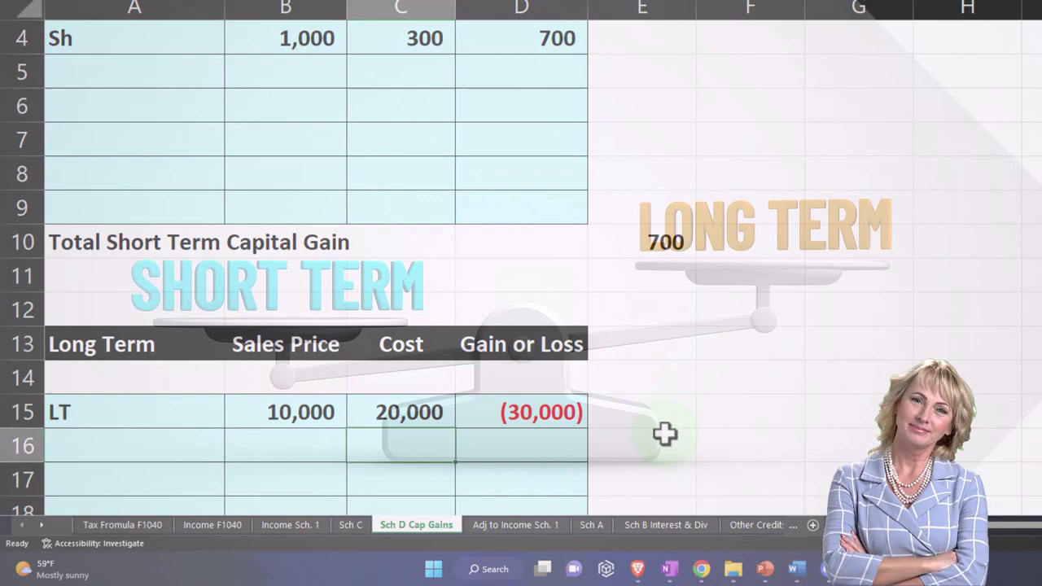
{"action": "scroll", "coordinate": [379, 191], "scroll_direction": "up", "scroll_amount": 1}
{"action": "left_click_drag", "start_coordinate": [193, 146], "coordinate": [494, 144]}
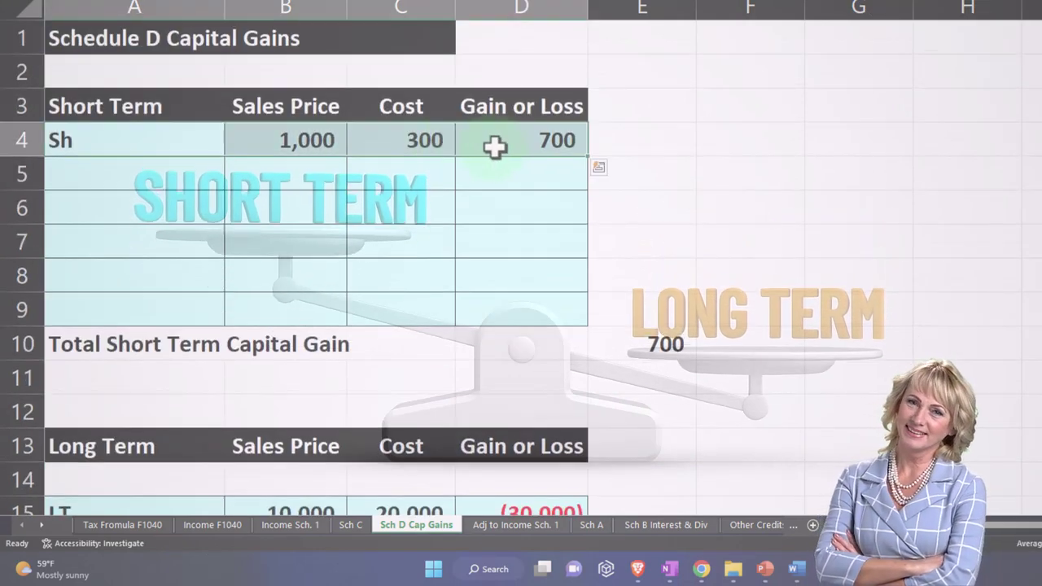
{"action": "key", "text": "Delete"}
{"action": "scroll", "coordinate": [494, 144], "scroll_direction": "down", "scroll_amount": 2}
{"action": "scroll", "coordinate": [521, 188], "scroll_direction": "down", "scroll_amount": 1}
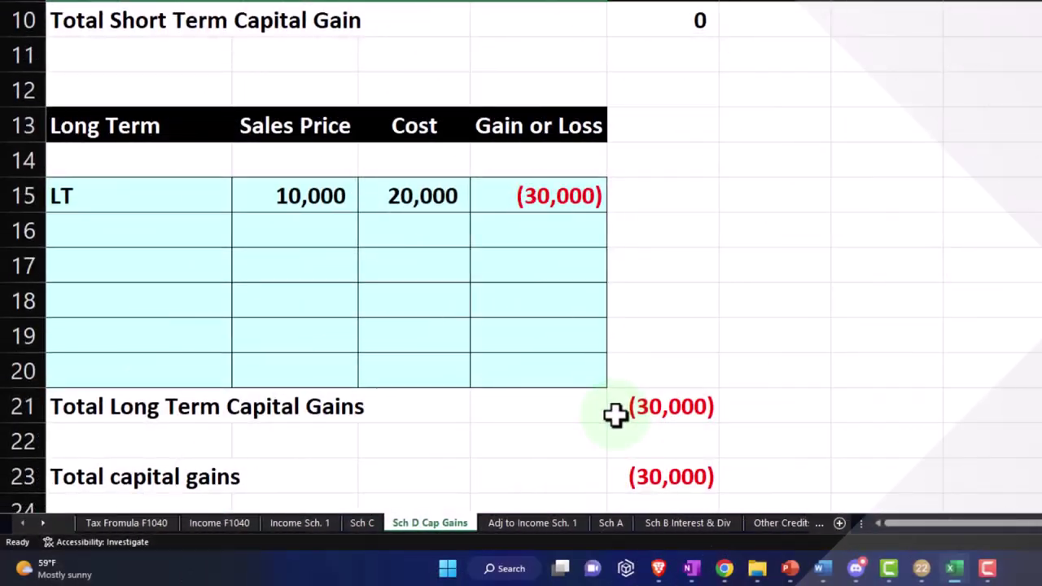
{"action": "scroll", "coordinate": [616, 415], "scroll_direction": "down", "scroll_amount": 1}
{"action": "left_click_drag", "start_coordinate": [196, 372], "coordinate": [627, 375]}
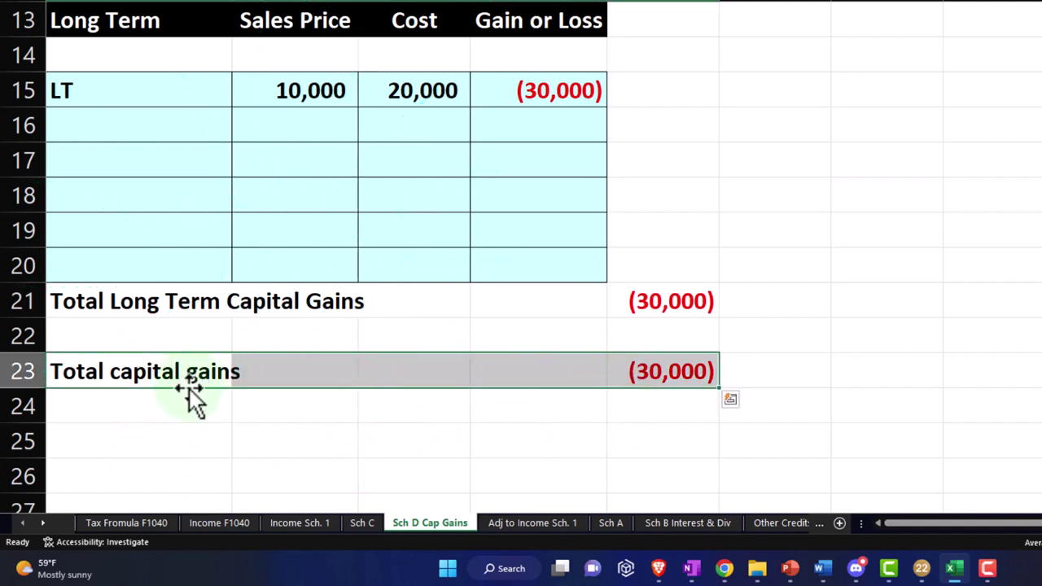
{"action": "left_click", "coordinate": [348, 421]}
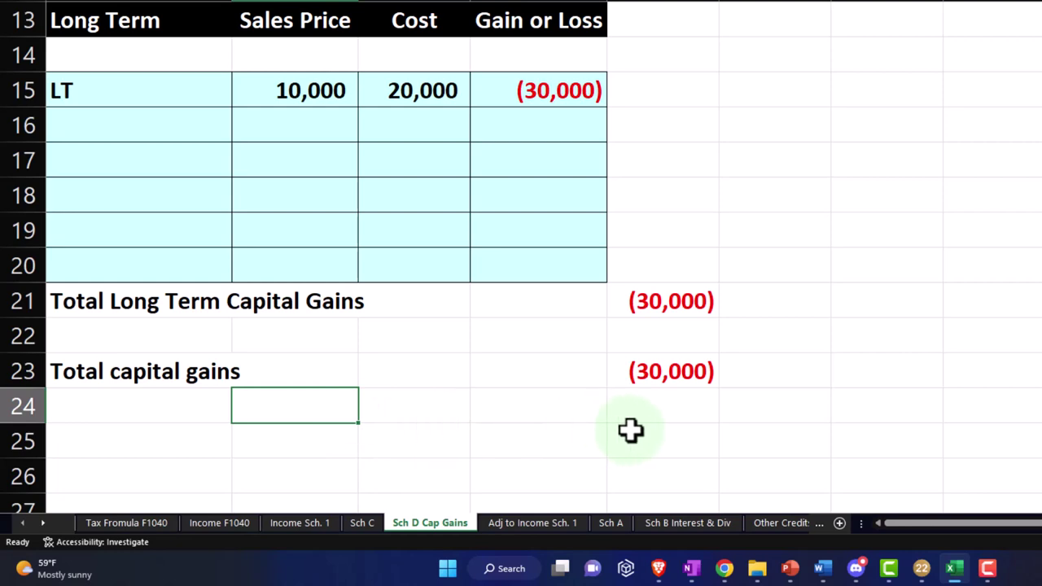
Add a Limit row in A25 whose IF formula caps the loss at (3,000).
{"action": "left_click", "coordinate": [195, 441]}
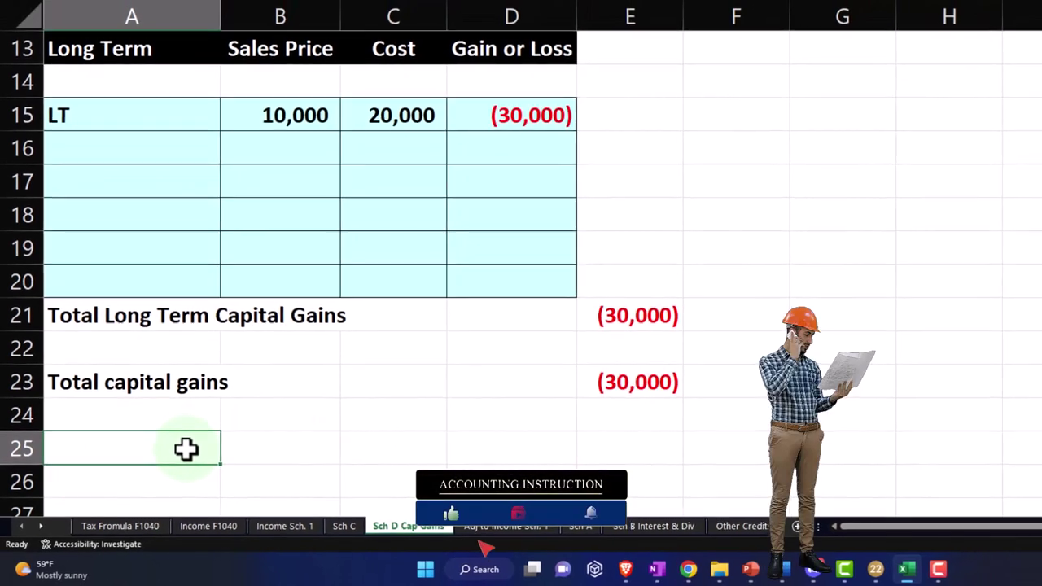
{"action": "type", "text": "Limi"}
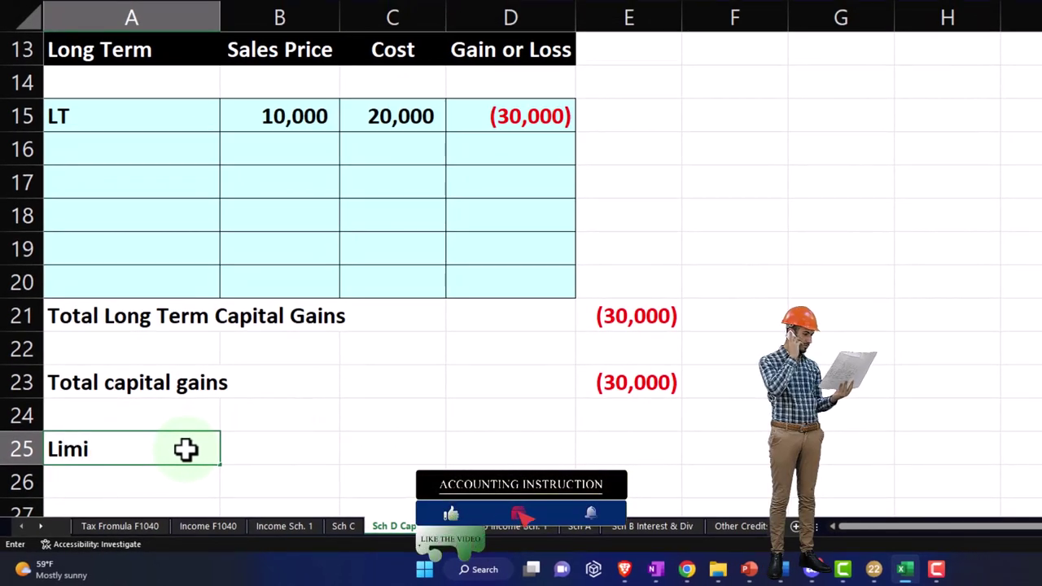
{"action": "key", "text": "Tab"}
{"action": "key", "text": "Tab"}
{"action": "key", "text": "Tab"}
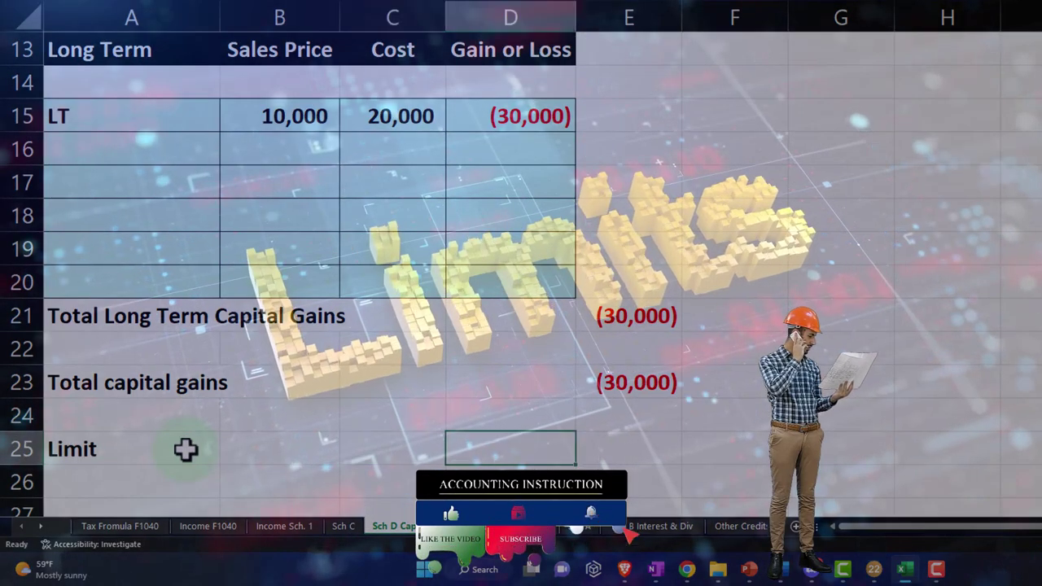
{"action": "key", "text": "Tab"}
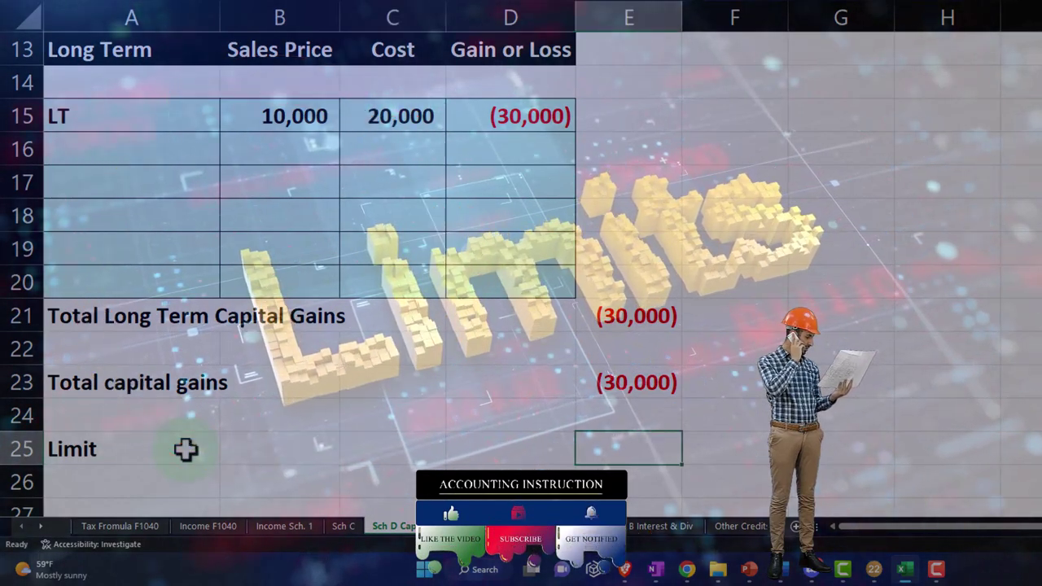
{"action": "type", "text": "=if"}
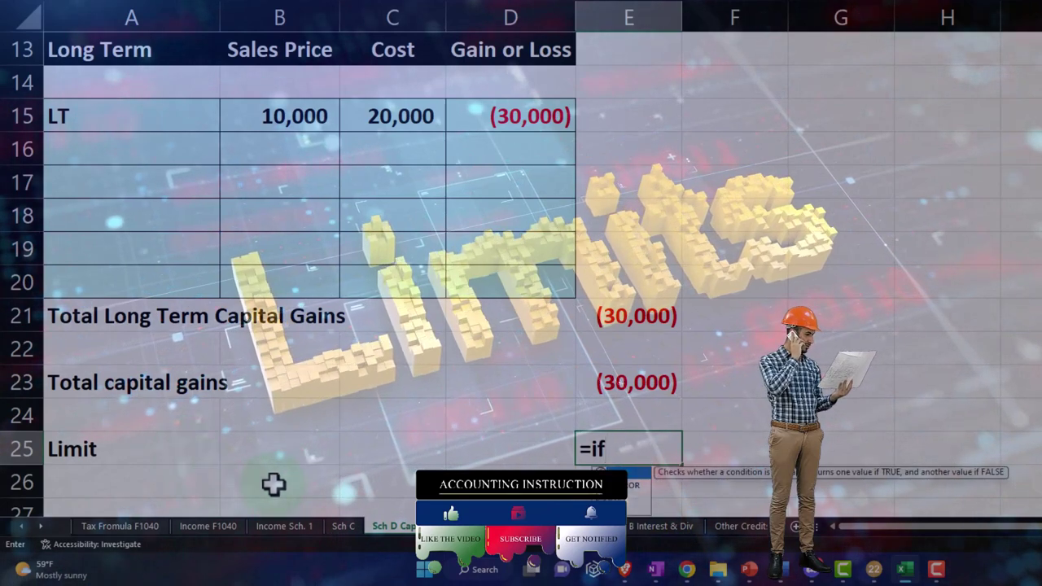
{"action": "key", "text": "Tab"}
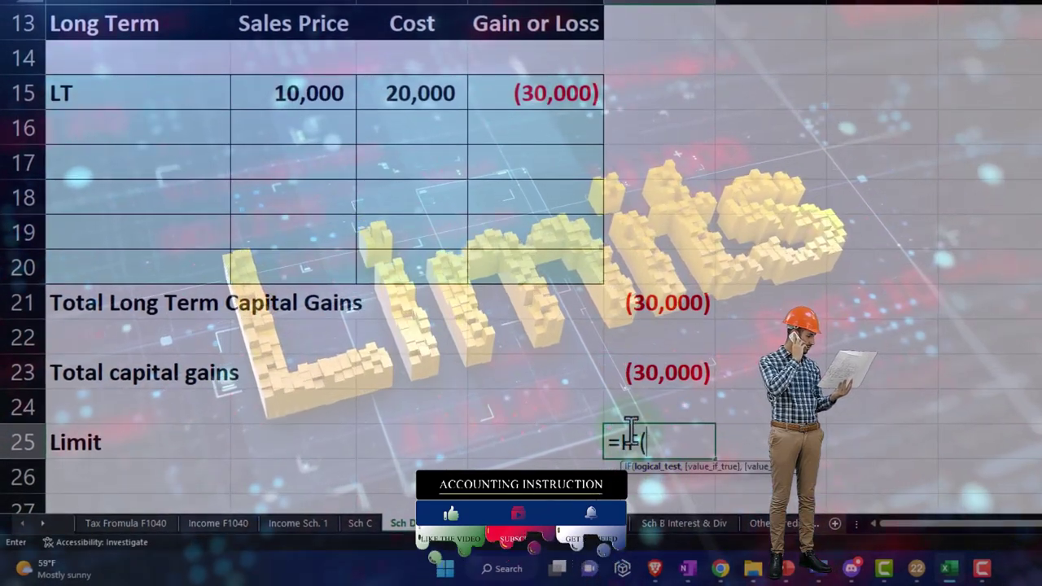
{"action": "left_click", "coordinate": [653, 371]}
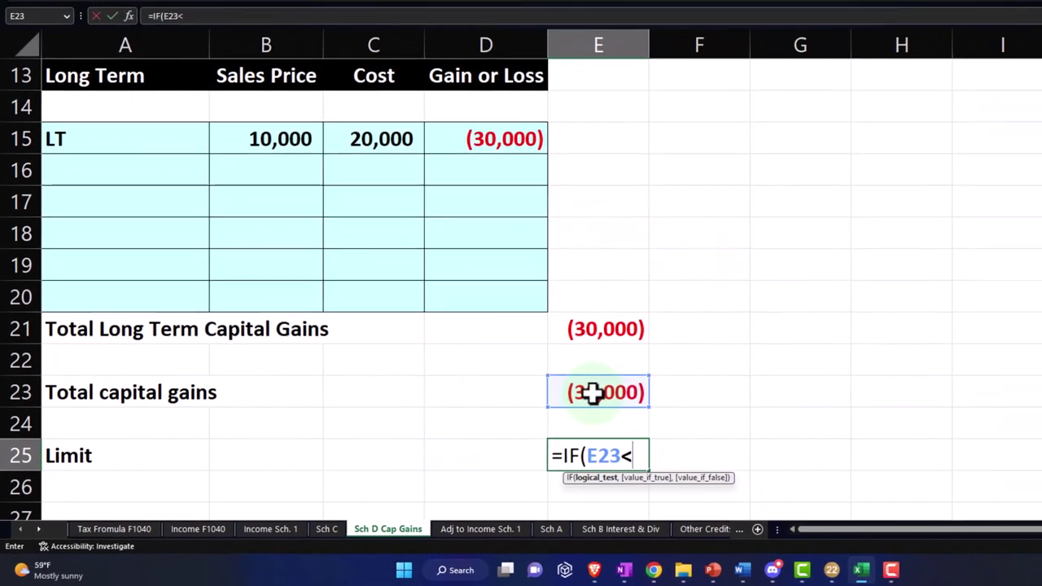
{"action": "type", "text": "3<"}
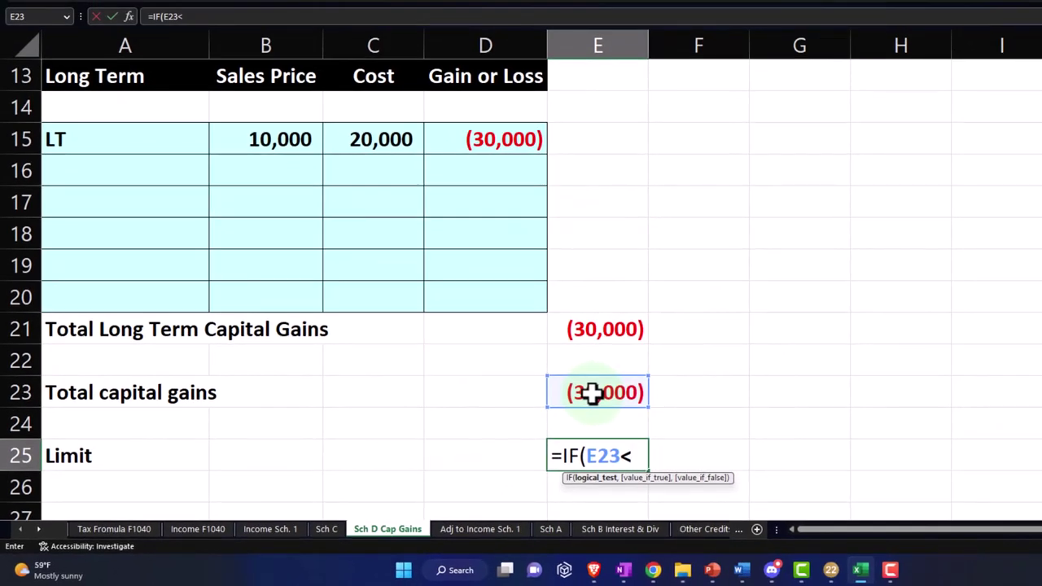
{"action": "type", "text": "-300"}
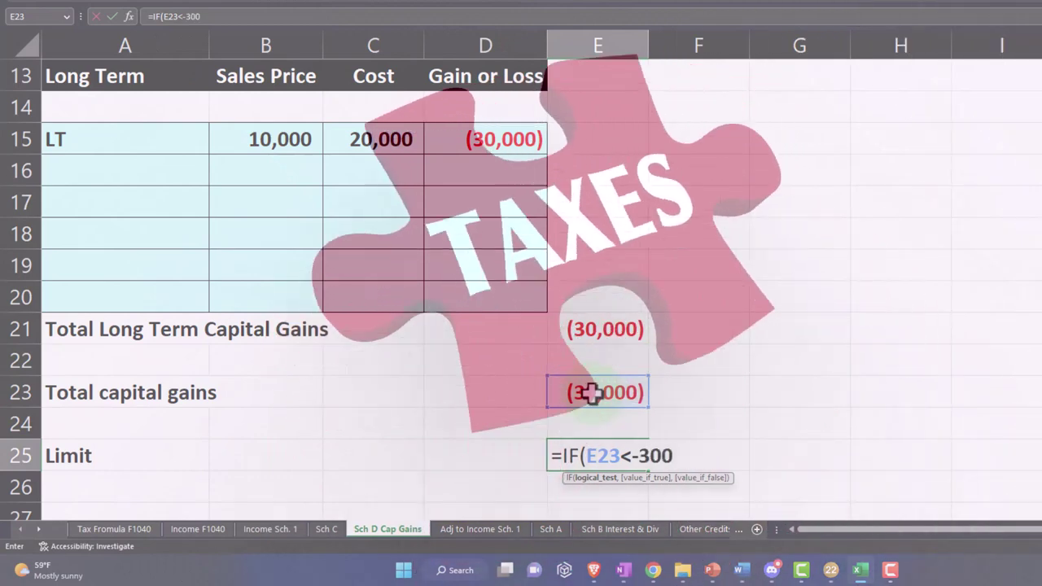
{"action": "type", "text": "0,"}
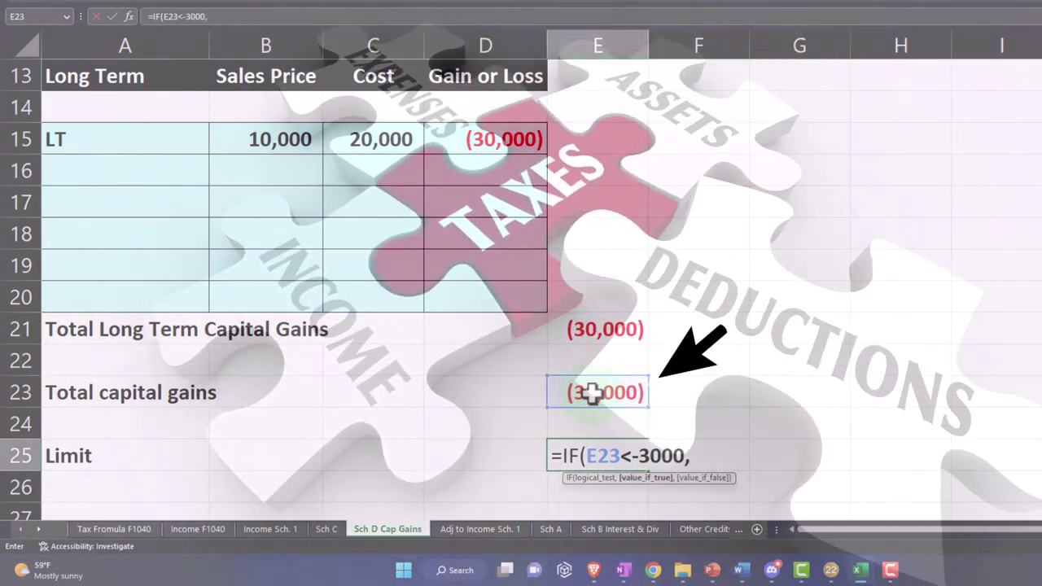
{"action": "type", "text": "3000"}
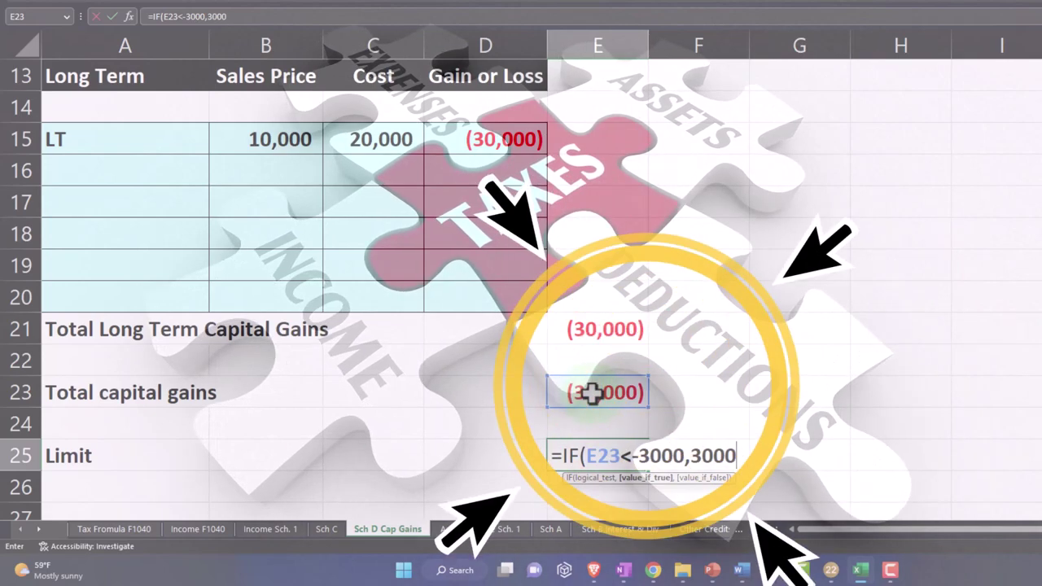
{"action": "type", "text": ","}
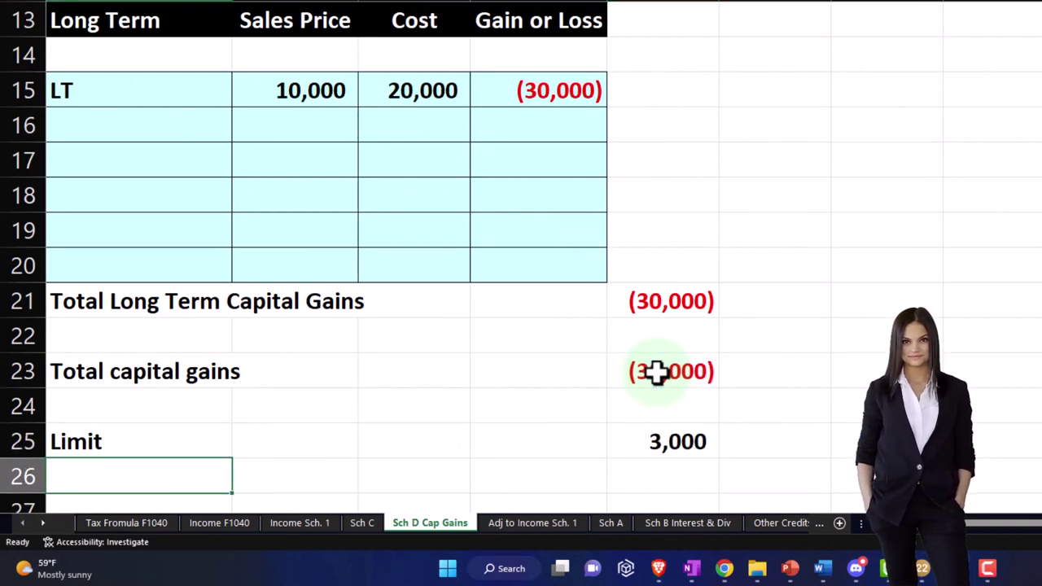
{"action": "double_click", "coordinate": [670, 443]}
{"action": "left_click", "coordinate": [758, 445]}
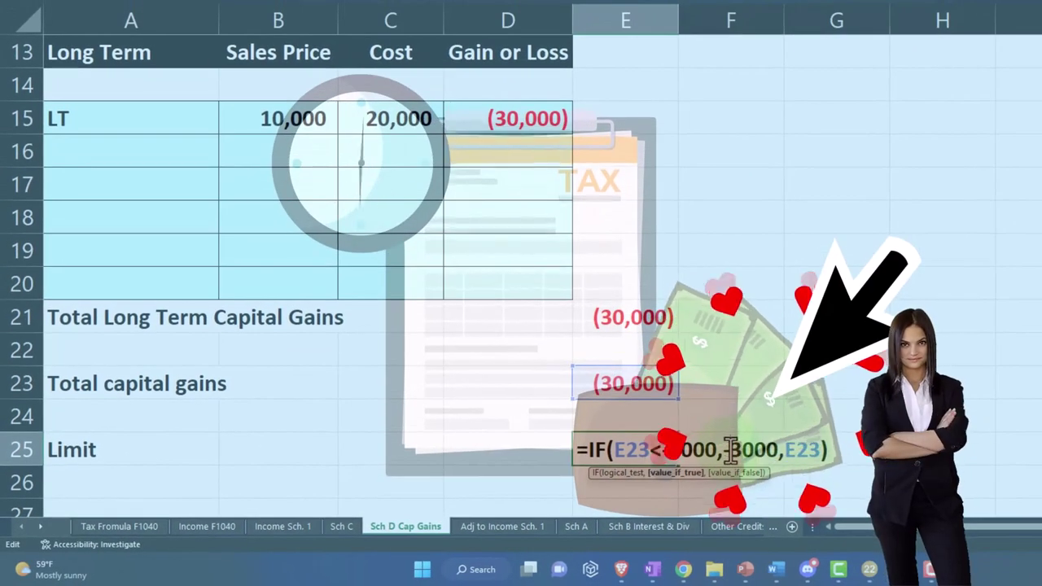
{"action": "key", "text": "Return"}
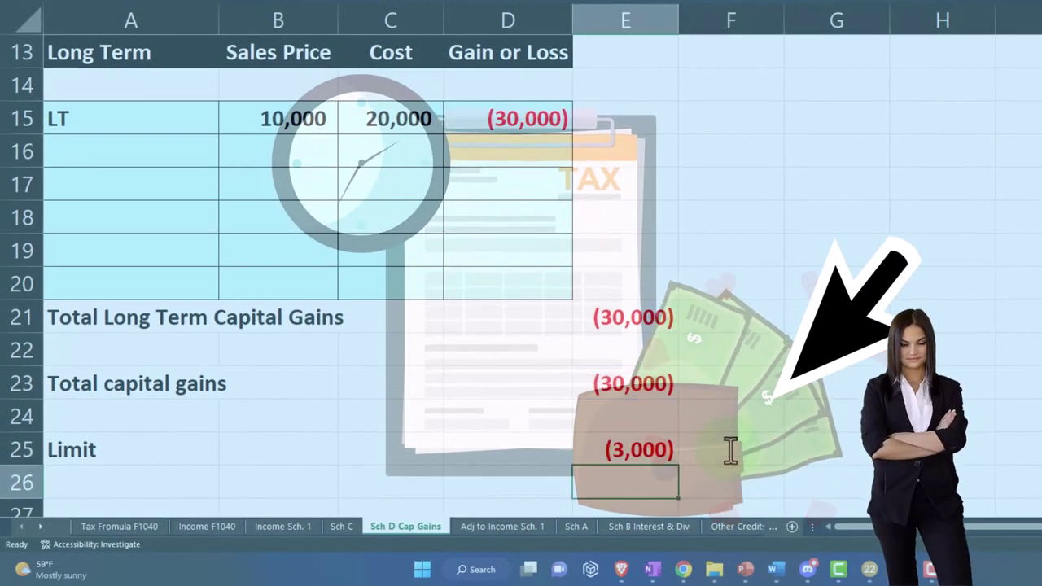
Test the limit with a 2,000 total capital gain, then undo to restore (30,000).
{"action": "left_click", "coordinate": [641, 385]}
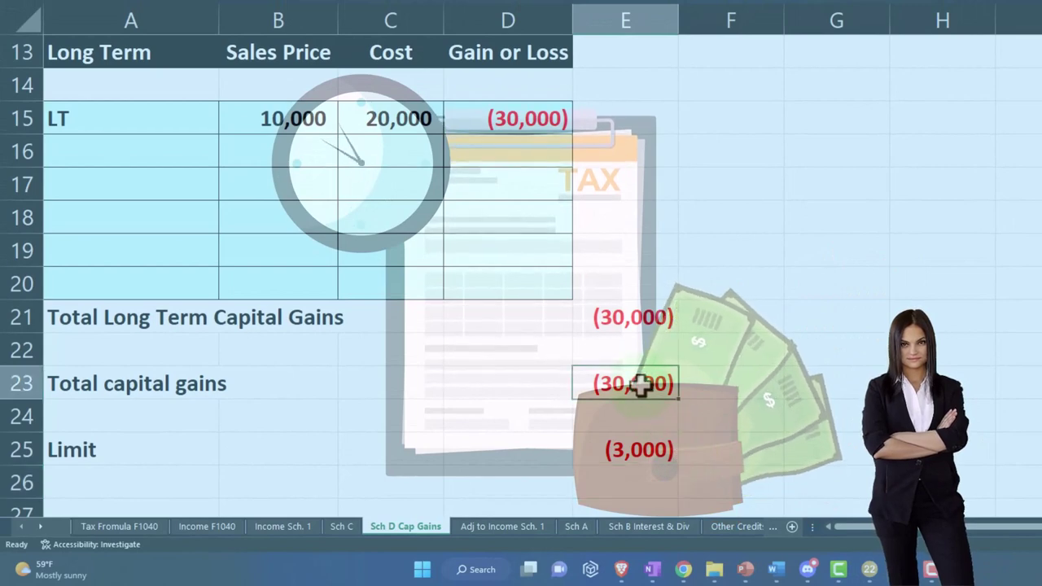
{"action": "type", "text": "2000"}
{"action": "key", "text": "Return"}
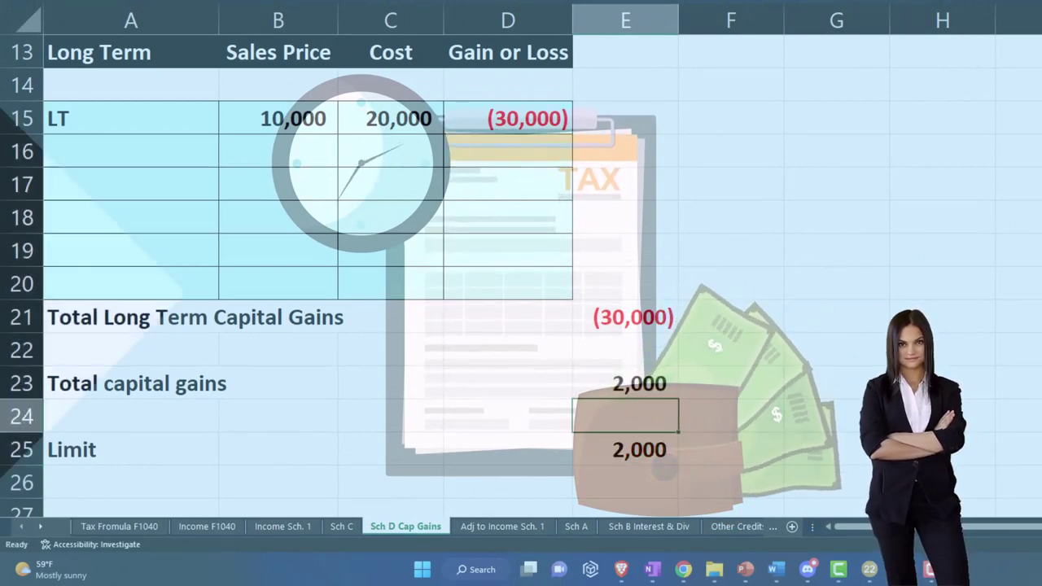
{"action": "key", "text": "ctrl+z"}
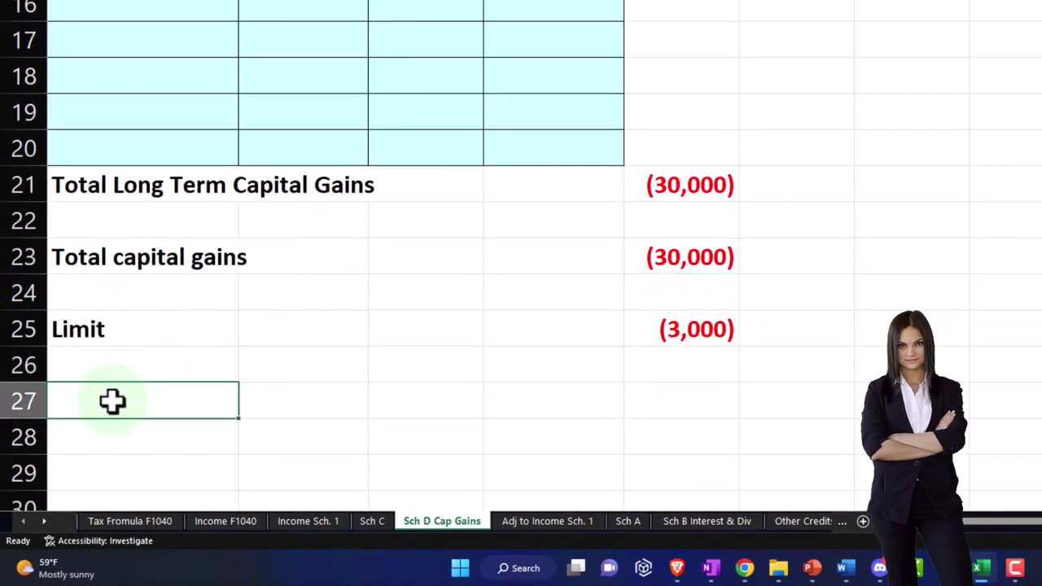
Add a carryover row in A27 with =E23-E25, showing the (27,000) remaining loss.
{"action": "left_click", "coordinate": [113, 402]}
{"action": "type", "text": "Carry over to n"}
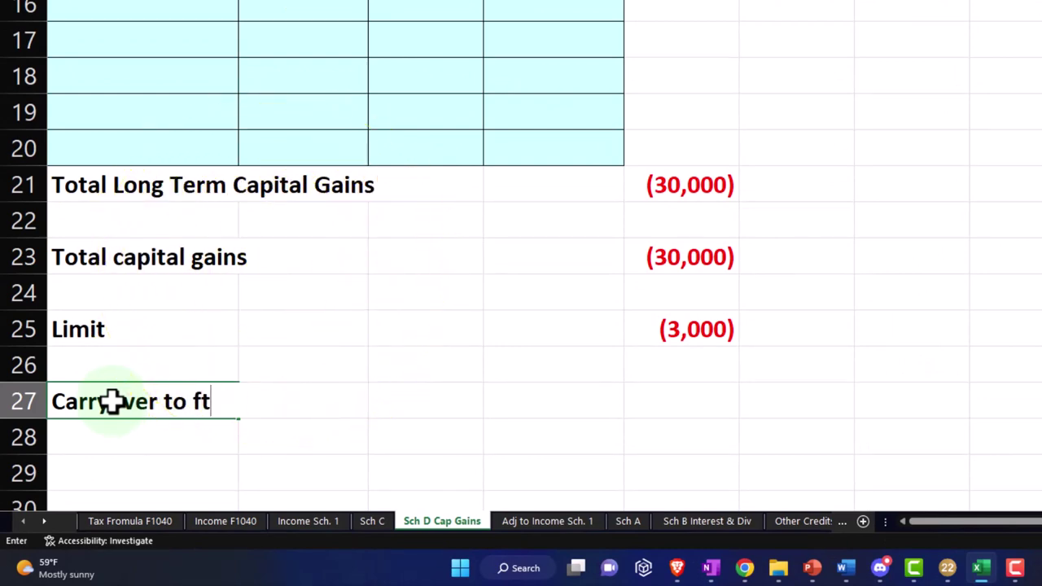
{"action": "type", "text": "uture period"}
{"action": "key", "text": "Right"}
{"action": "key", "text": "Right"}
{"action": "key", "text": "Right"}
{"action": "key", "text": "Right"}
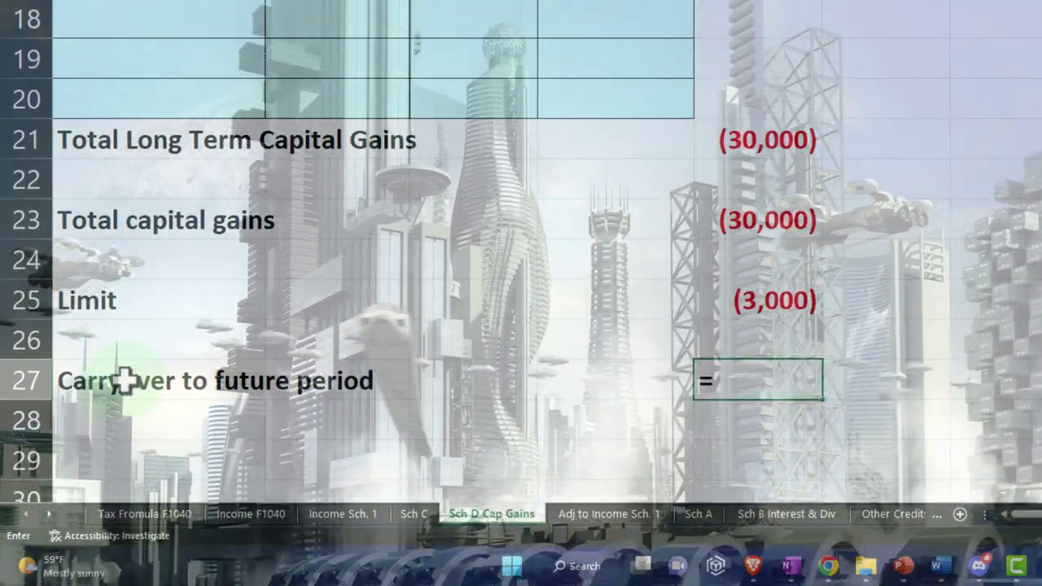
{"action": "type", "text": "="}
{"action": "key", "text": "Up"}
{"action": "key", "text": "Up"}
{"action": "key", "text": "Up"}
{"action": "type", "text": "-"}
{"action": "key", "text": "Up"}
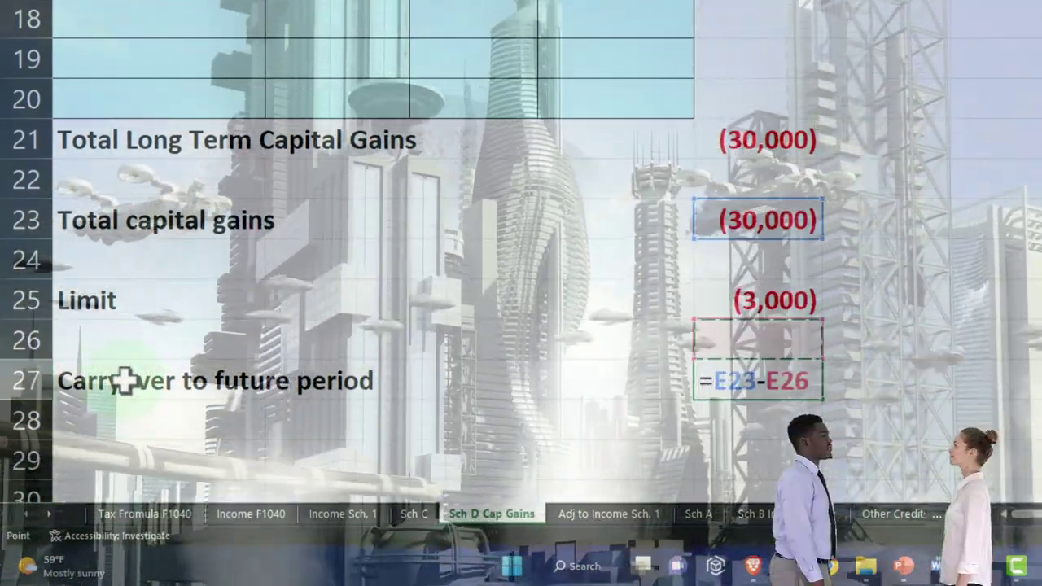
{"action": "key", "text": "Return"}
{"action": "key", "text": "Up"}
{"action": "key", "text": "Right"}
{"action": "key", "text": "Right"}
{"action": "key", "text": "Right"}
{"action": "key", "text": "Right"}
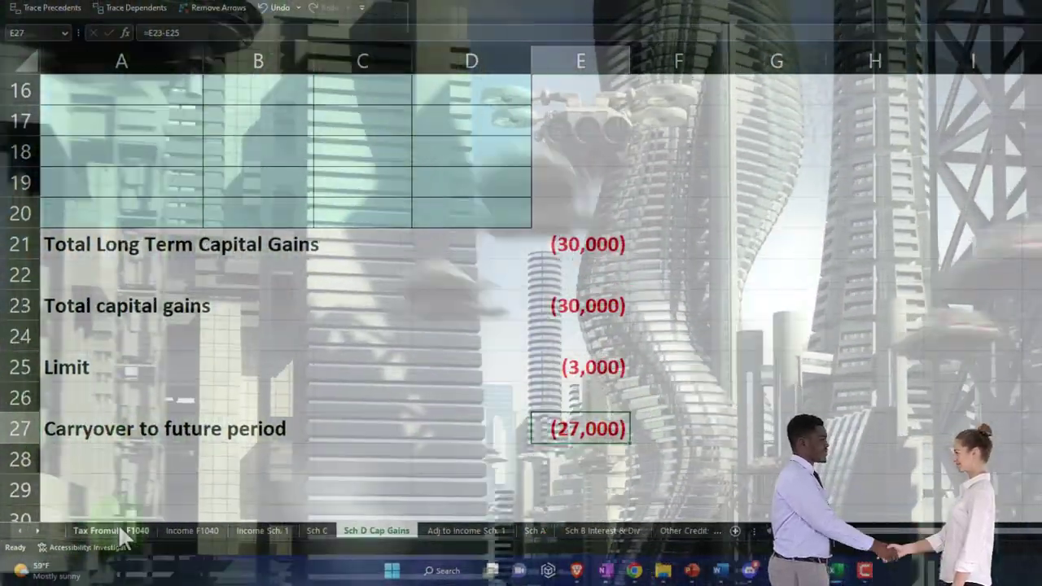
Repoint the Tax Formula F1040 income formula in D2 to 'Sch D Cap Gains'!E25 (97,000 income), then minimize Excel.
{"action": "left_click", "coordinate": [120, 530]}
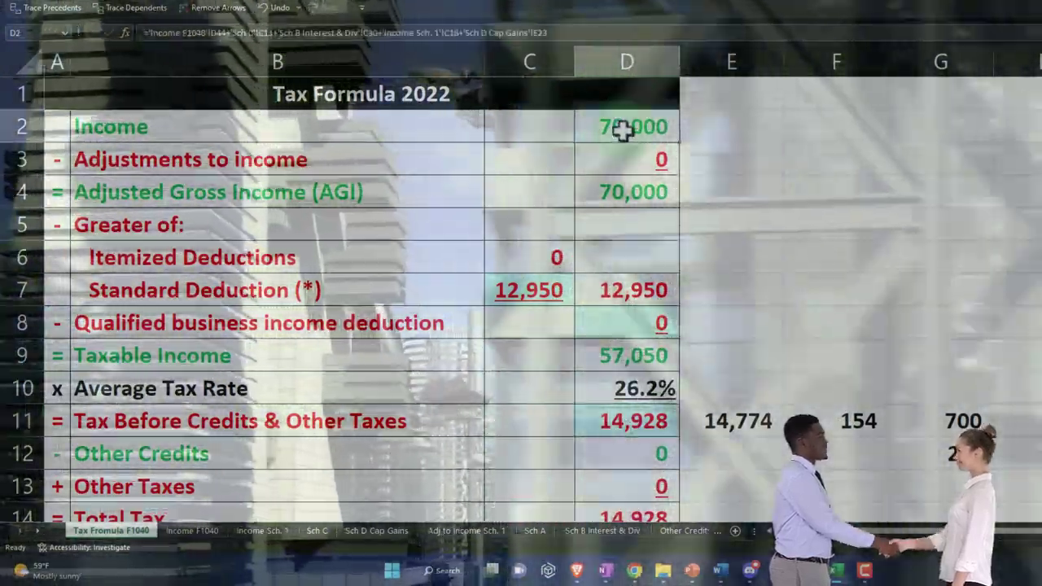
{"action": "double_click", "coordinate": [623, 131]}
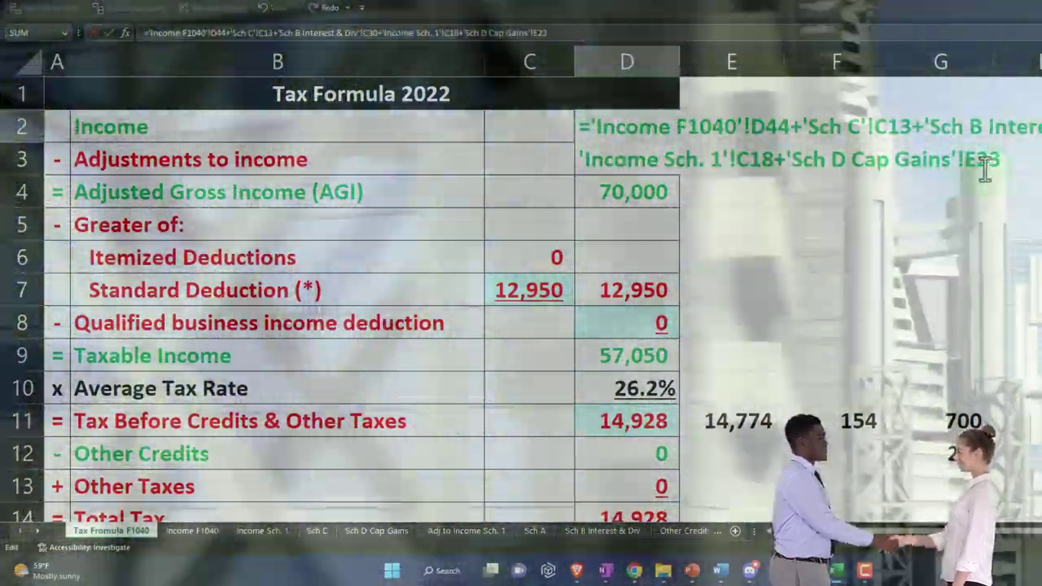
{"action": "key", "text": "BackSpace"}
{"action": "key", "text": "BackSpace"}
{"action": "key", "text": "BackSpace"}
{"action": "key", "text": "BackSpace"}
{"action": "key", "text": "BackSpace"}
{"action": "key", "text": "BackSpace"}
{"action": "key", "text": "BackSpace"}
{"action": "key", "text": "BackSpace"}
{"action": "key", "text": "BackSpace"}
{"action": "key", "text": "BackSpace"}
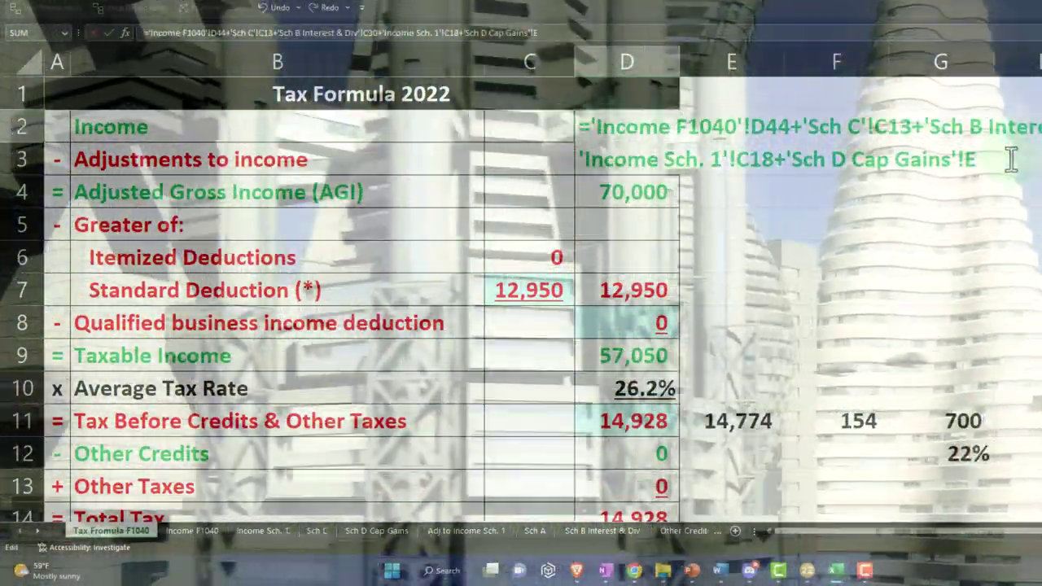
{"action": "key", "text": "BackSpace"}
{"action": "key", "text": "BackSpace"}
{"action": "key", "text": "BackSpace"}
{"action": "key", "text": "BackSpace"}
{"action": "key", "text": "BackSpace"}
{"action": "key", "text": "BackSpace"}
{"action": "key", "text": "BackSpace"}
{"action": "key", "text": "BackSpace"}
{"action": "key", "text": "BackSpace"}
{"action": "key", "text": "BackSpace"}
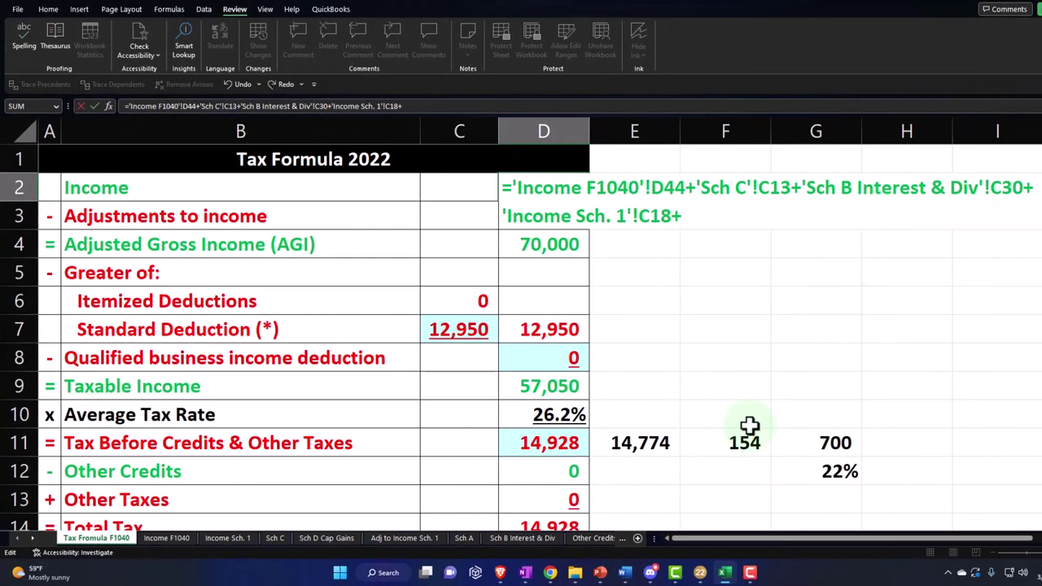
{"action": "left_click", "coordinate": [326, 539]}
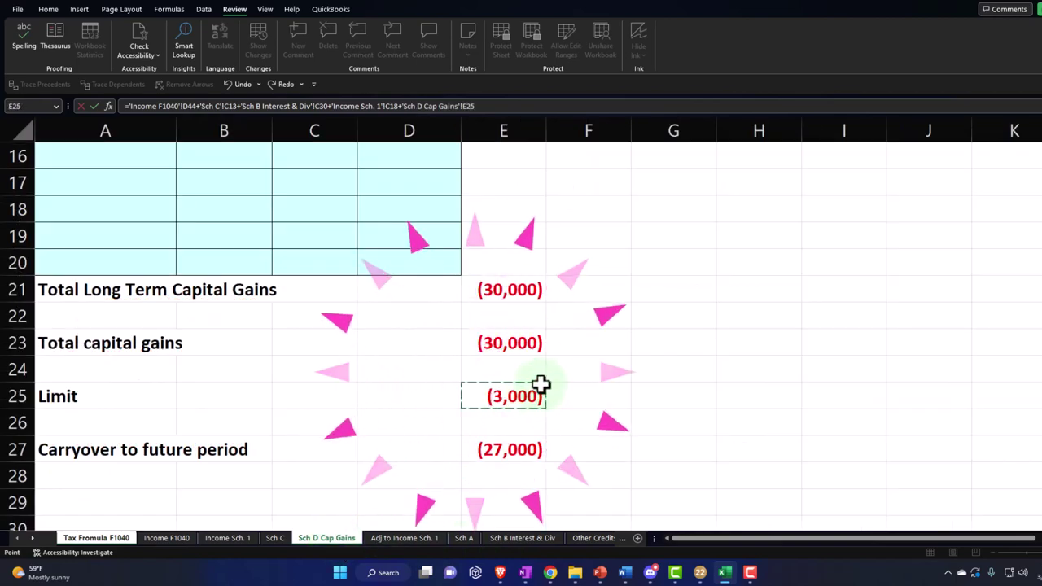
{"action": "key", "text": "Return"}
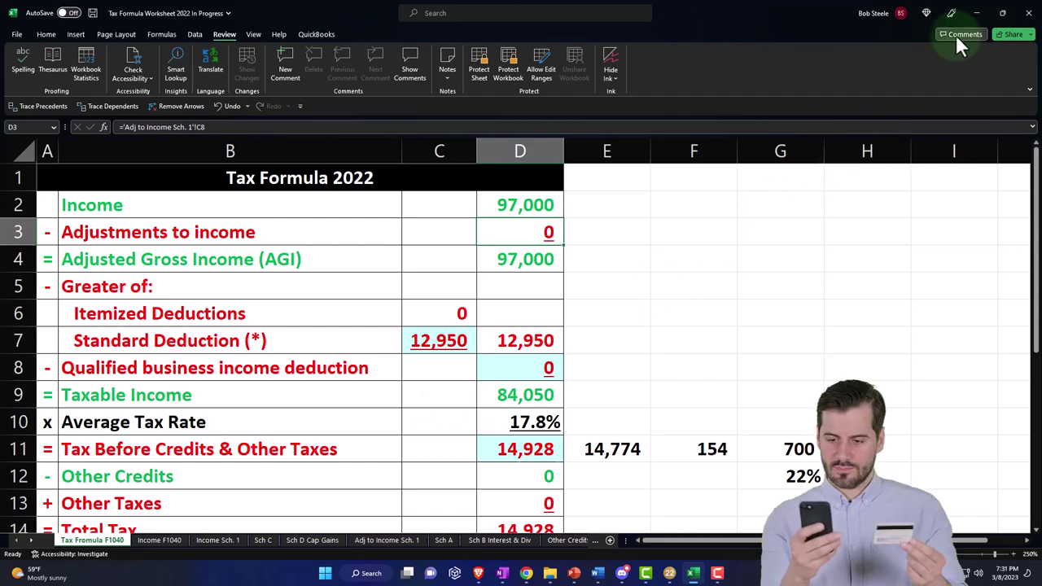
{"action": "left_click", "coordinate": [971, 13]}
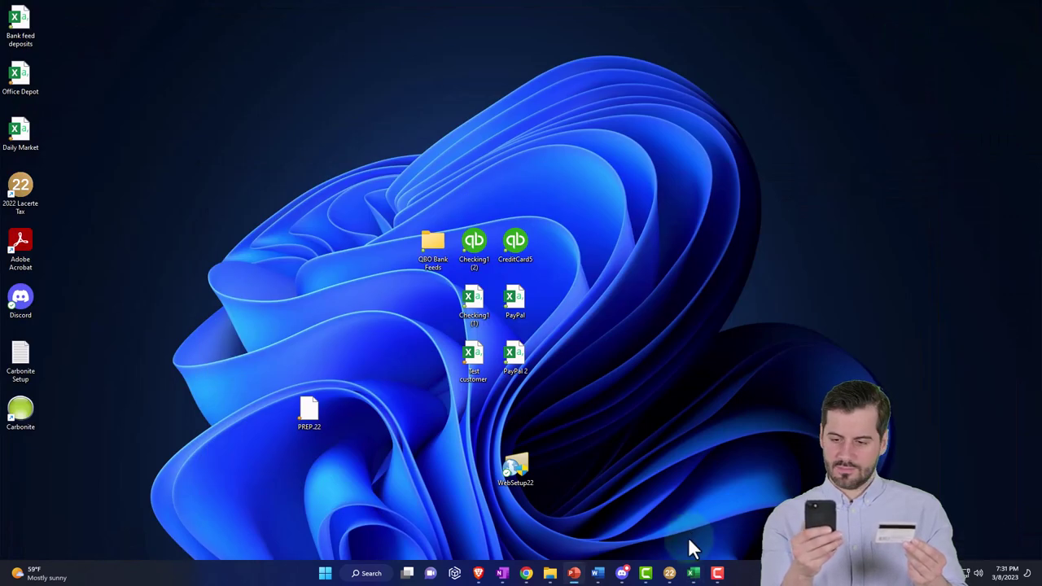
Bring Lacerte Tax back and display the client's Form 1040 page 1.
{"action": "left_click", "coordinate": [669, 573]}
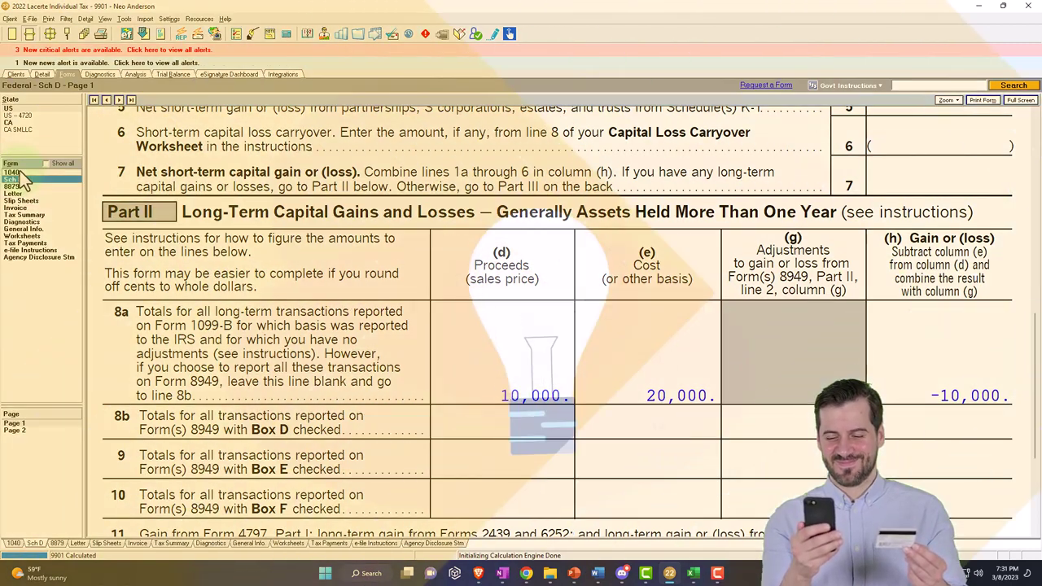
{"action": "left_click", "coordinate": [21, 174]}
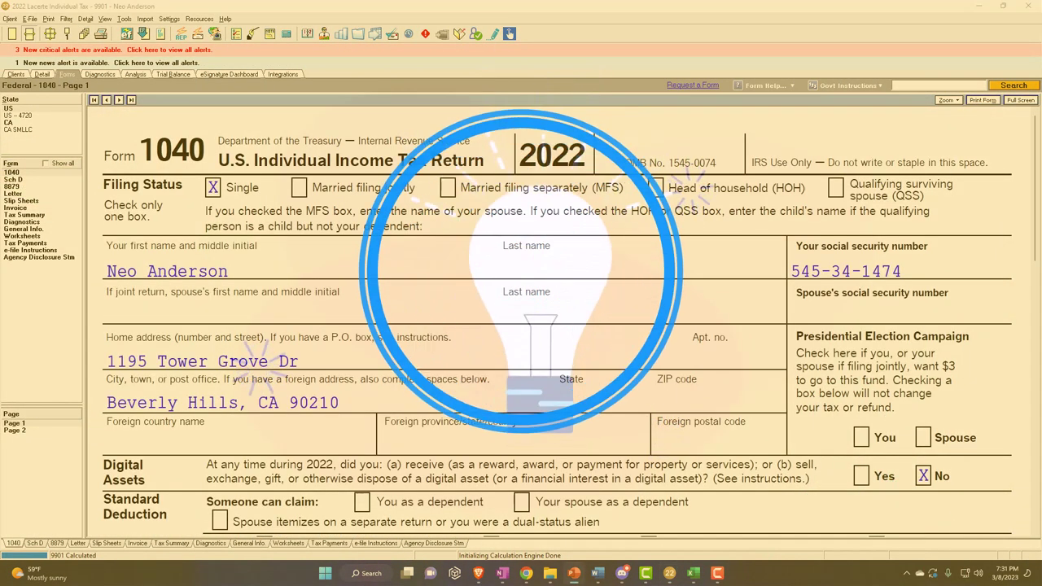
{"action": "key", "text": "alt+Tab"}
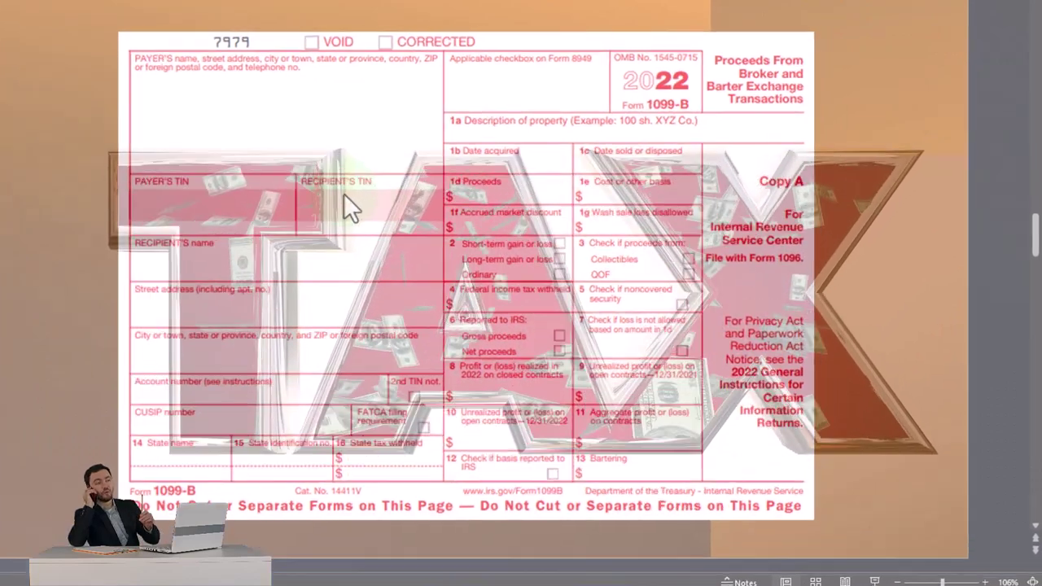
{"action": "left_click", "coordinate": [344, 196]}
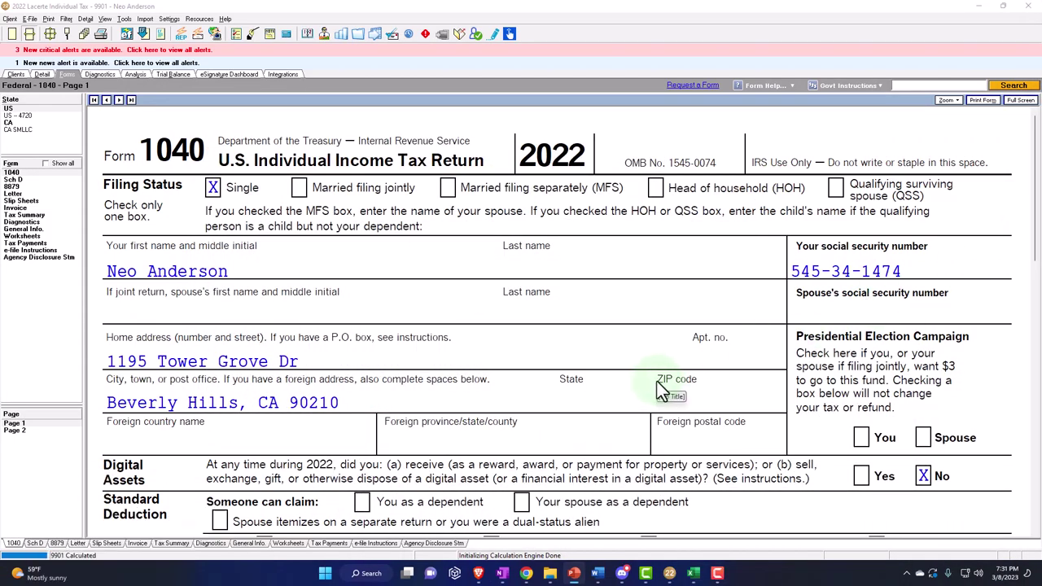
Scroll Form 1040 down to line 7 to check the -3,000 capital loss and 97,000 total income.
{"action": "scroll", "coordinate": [662, 384], "scroll_direction": "down", "scroll_amount": 5}
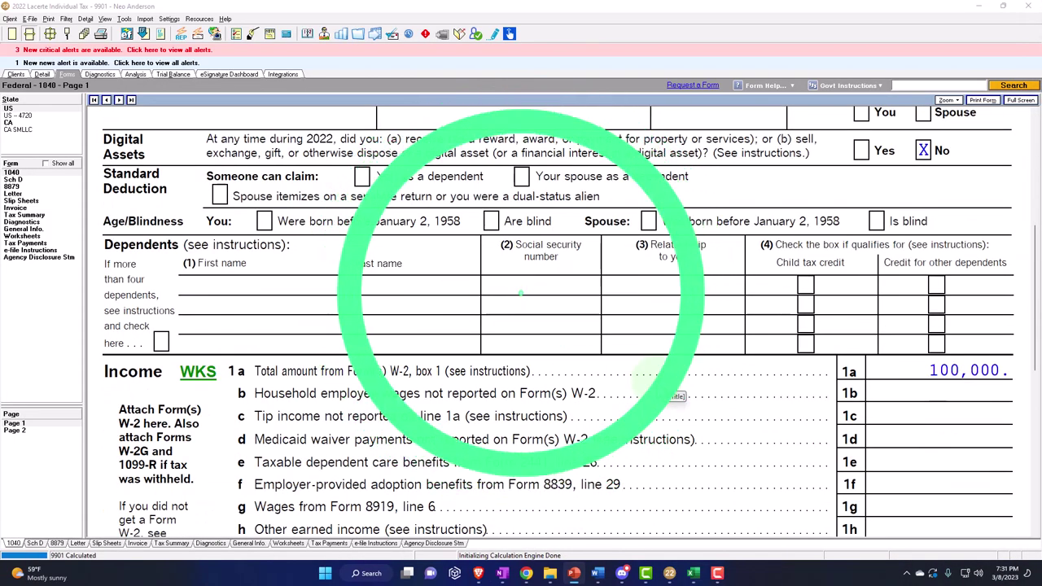
{"action": "scroll", "coordinate": [663, 391], "scroll_direction": "down", "scroll_amount": 1}
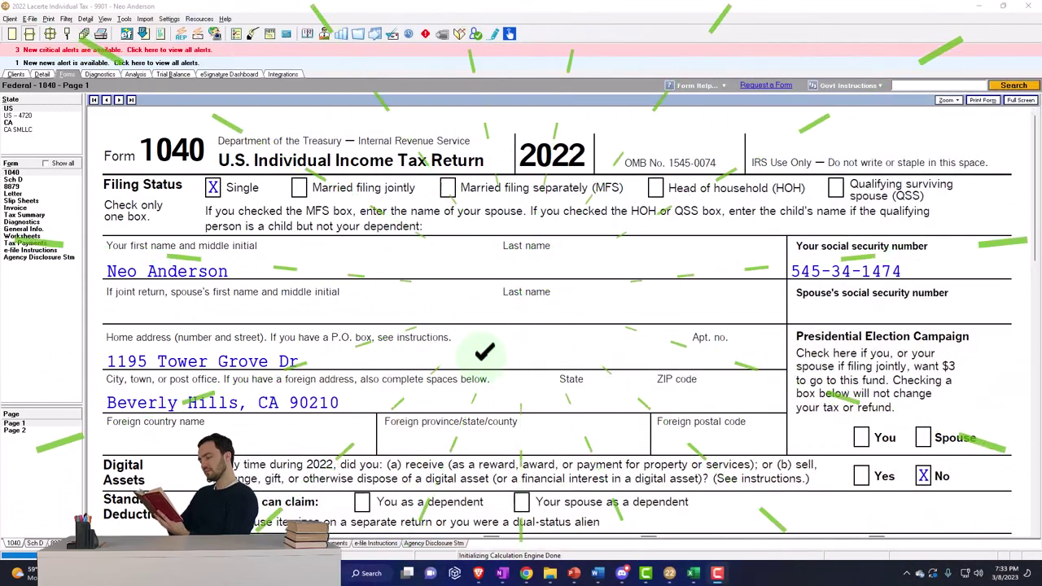
{"action": "scroll", "coordinate": [484, 366], "scroll_direction": "down", "scroll_amount": 3}
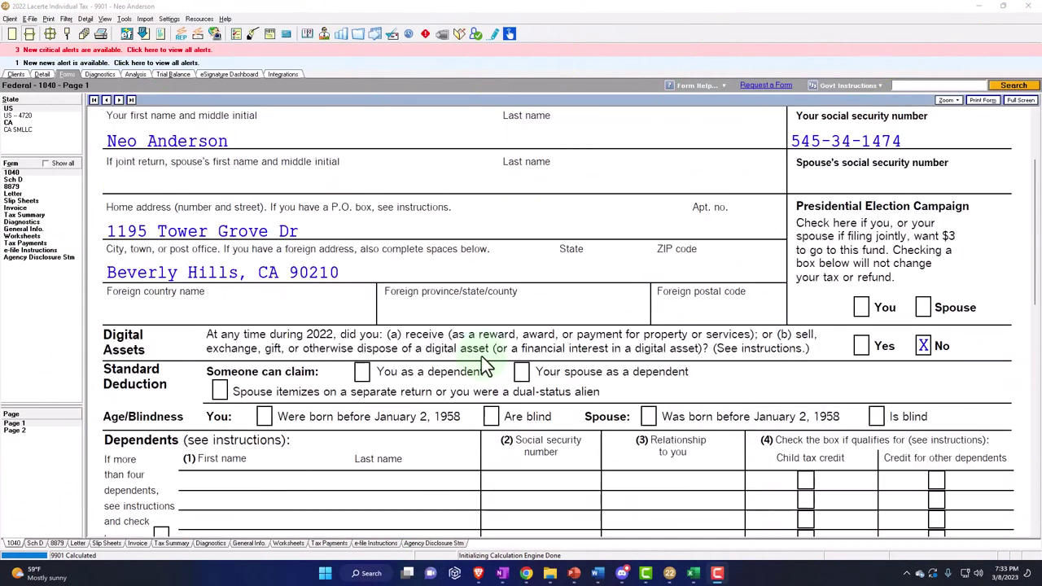
{"action": "scroll", "coordinate": [484, 366], "scroll_direction": "down", "scroll_amount": 10}
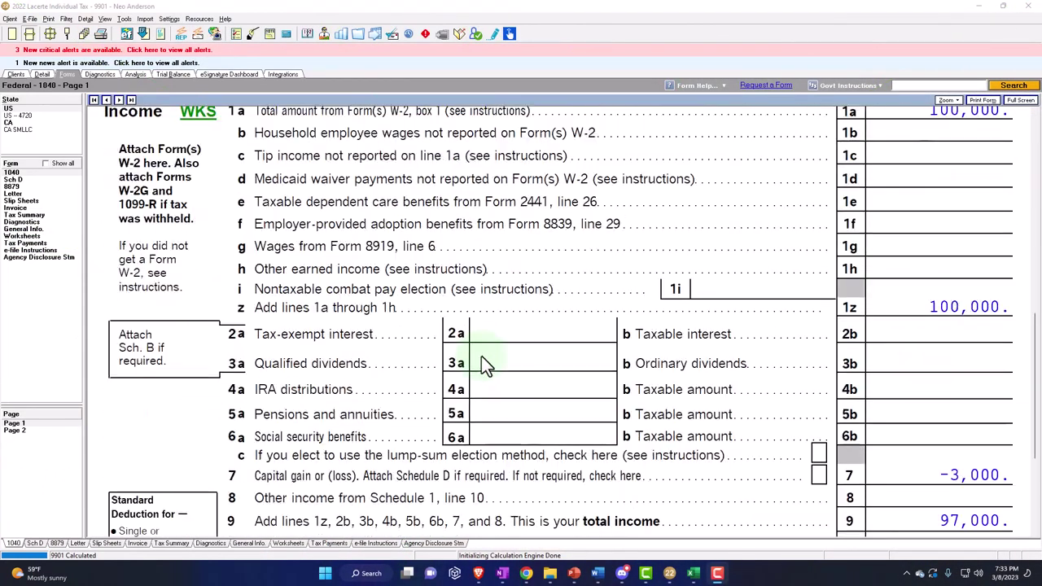
{"action": "scroll", "coordinate": [482, 364], "scroll_direction": "down", "scroll_amount": 3}
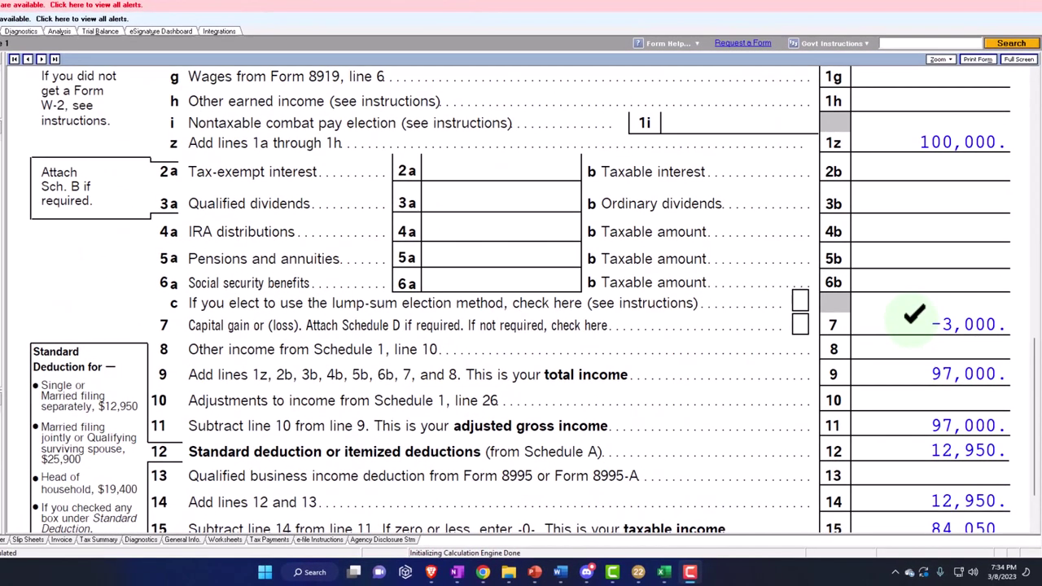